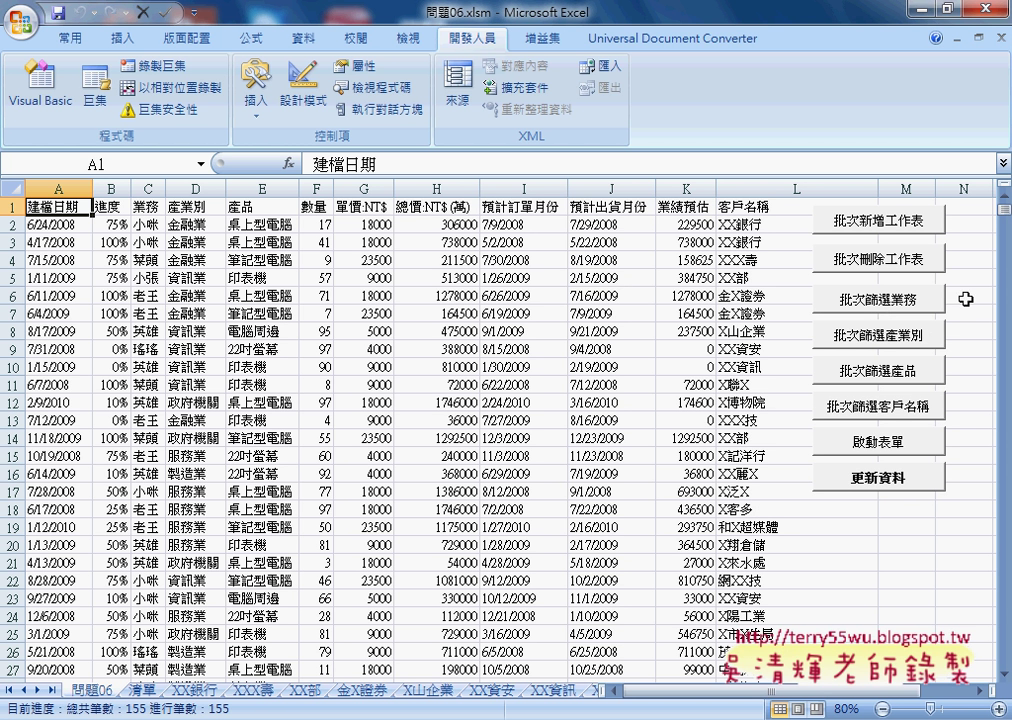
- Launch the 快速分類 form, enter debug mode on the runtime error, and resume with F5
left_click(882, 447)
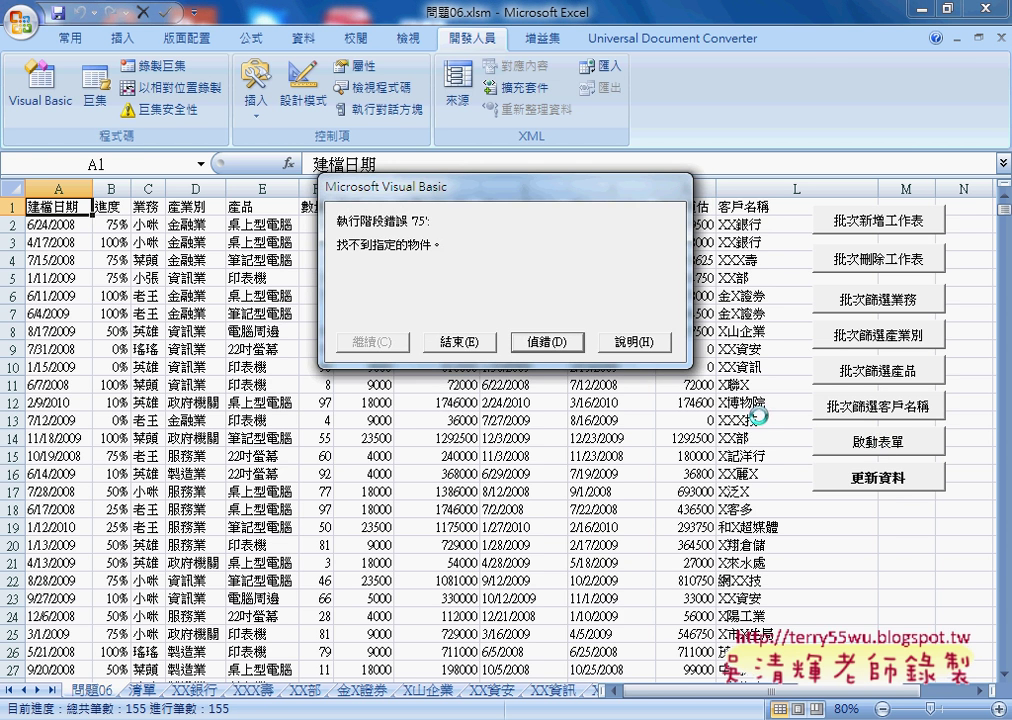
left_click(550, 342)
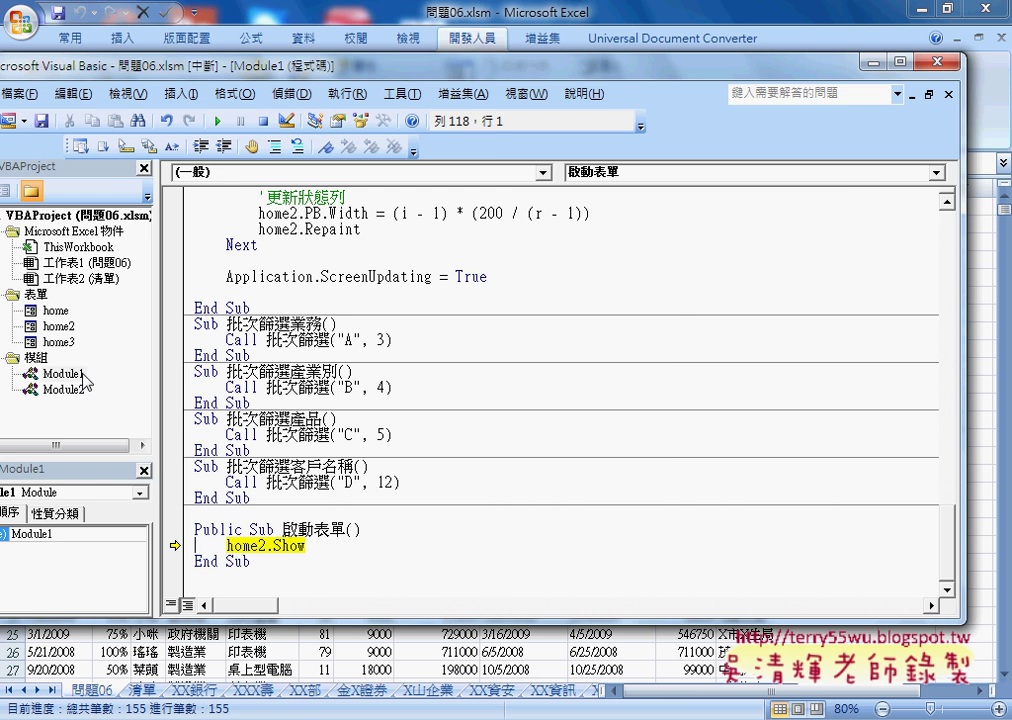
key("F5")
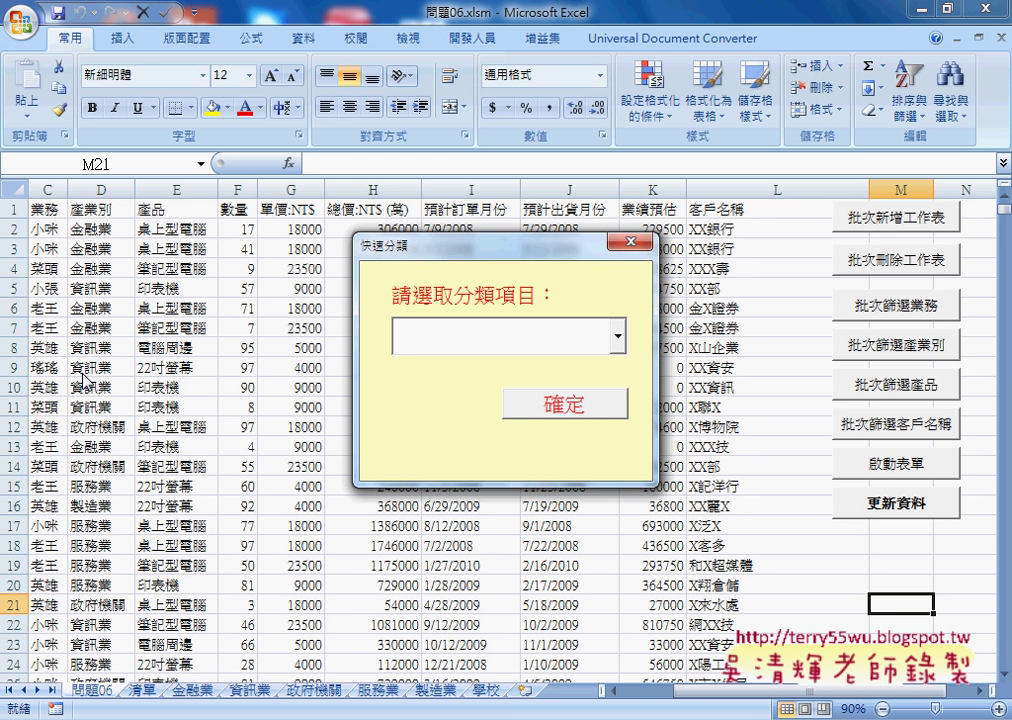
- Split the sales list into per-salesperson sheets by choosing 業務 in the form
left_click(617, 337)
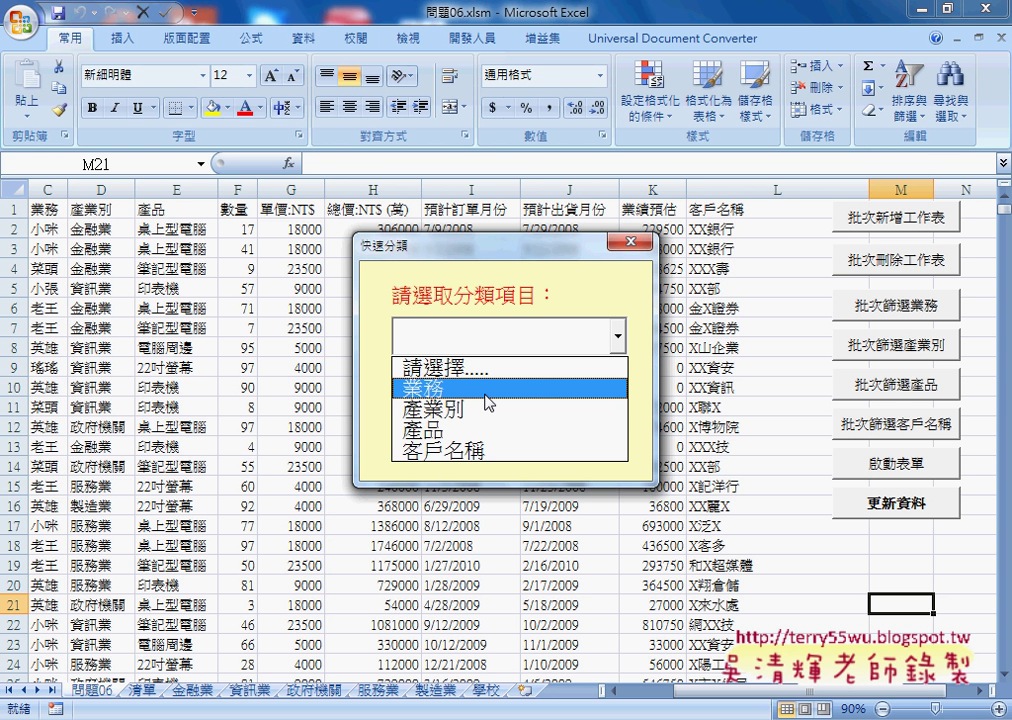
left_click(487, 398)
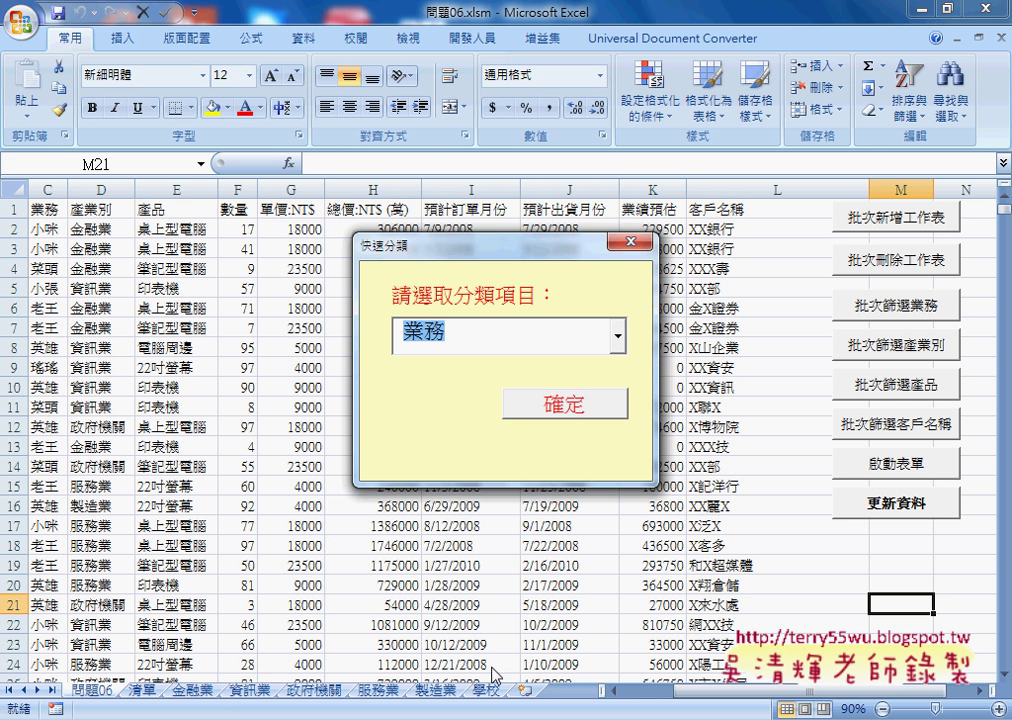
left_click(591, 410)
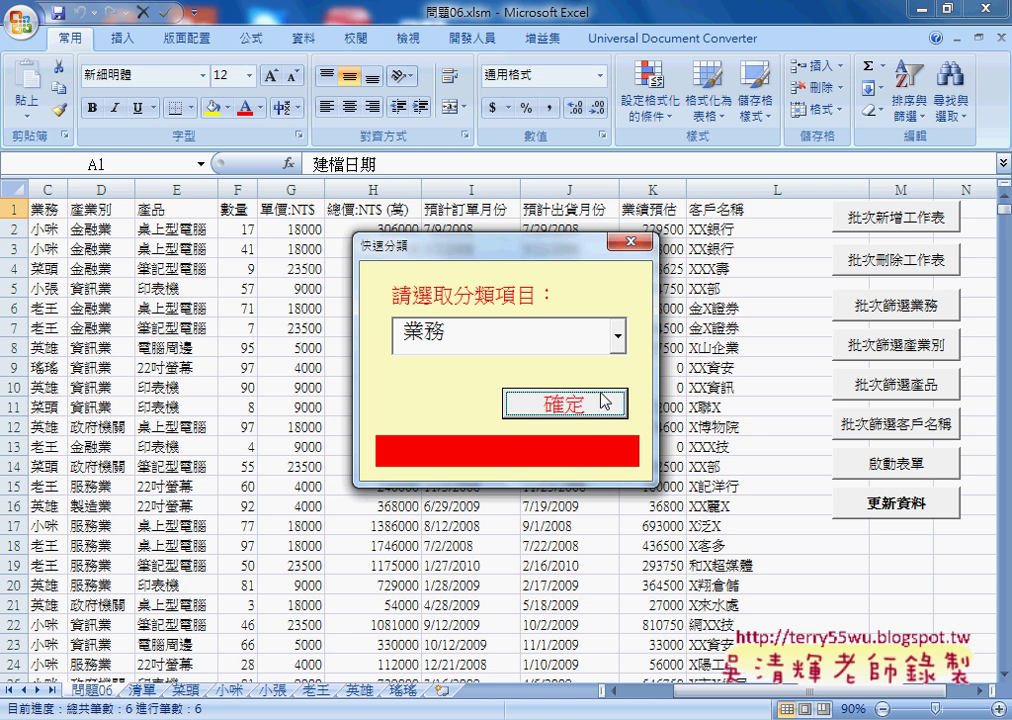
- Choose 客戶名稱 as the category and start splitting into per-customer sheets
left_click(616, 340)
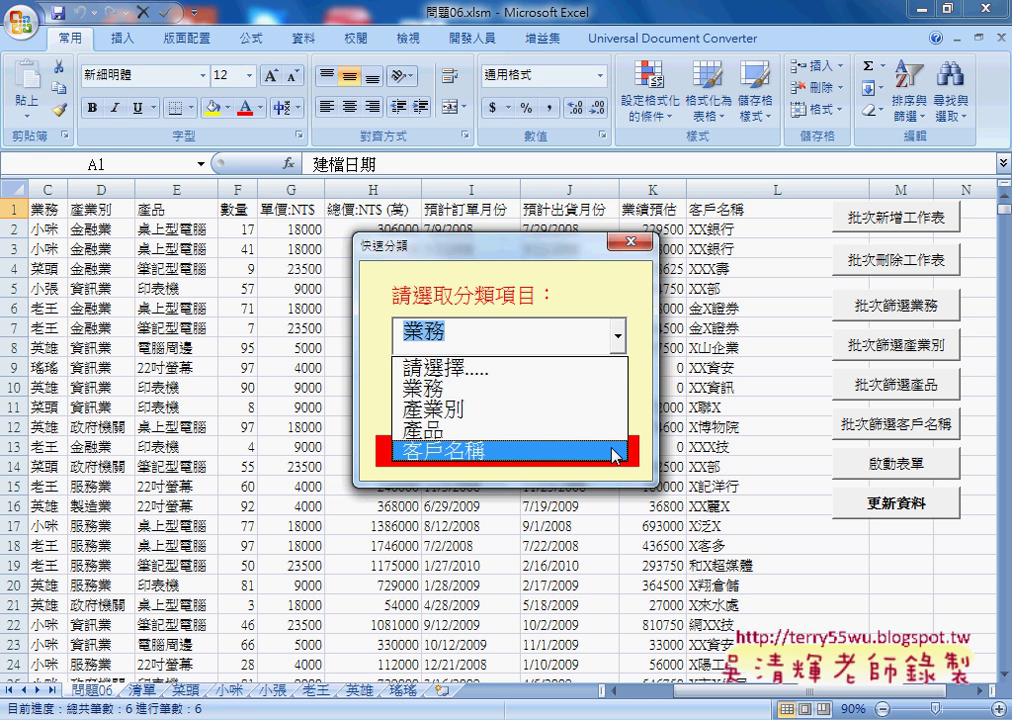
left_click(615, 452)
left_click(503, 338)
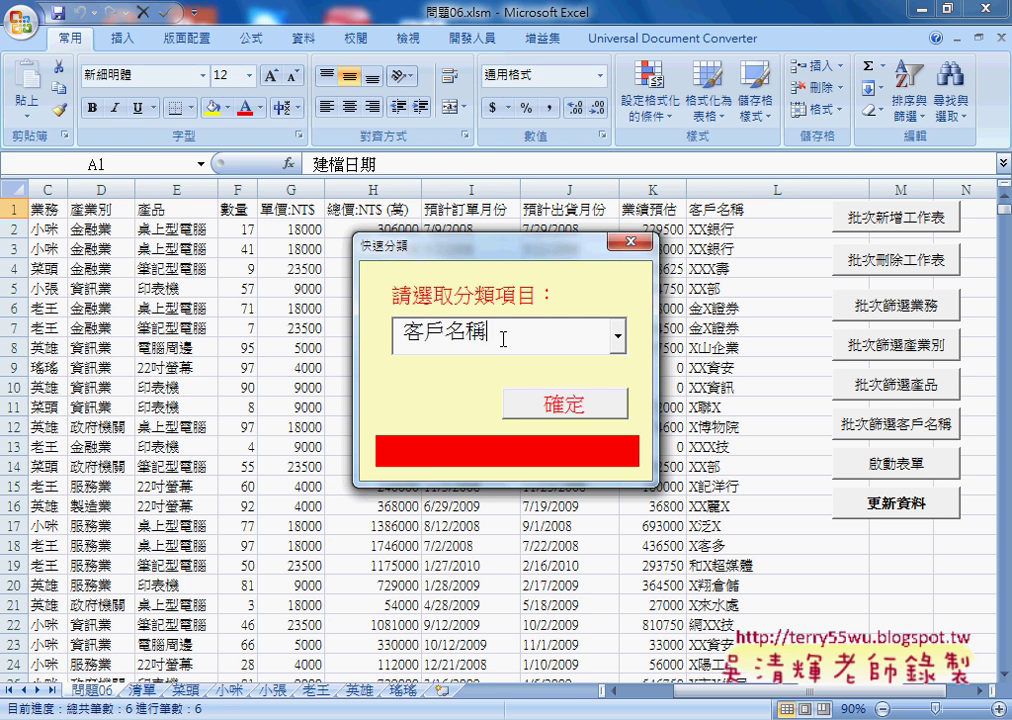
left_click(582, 404)
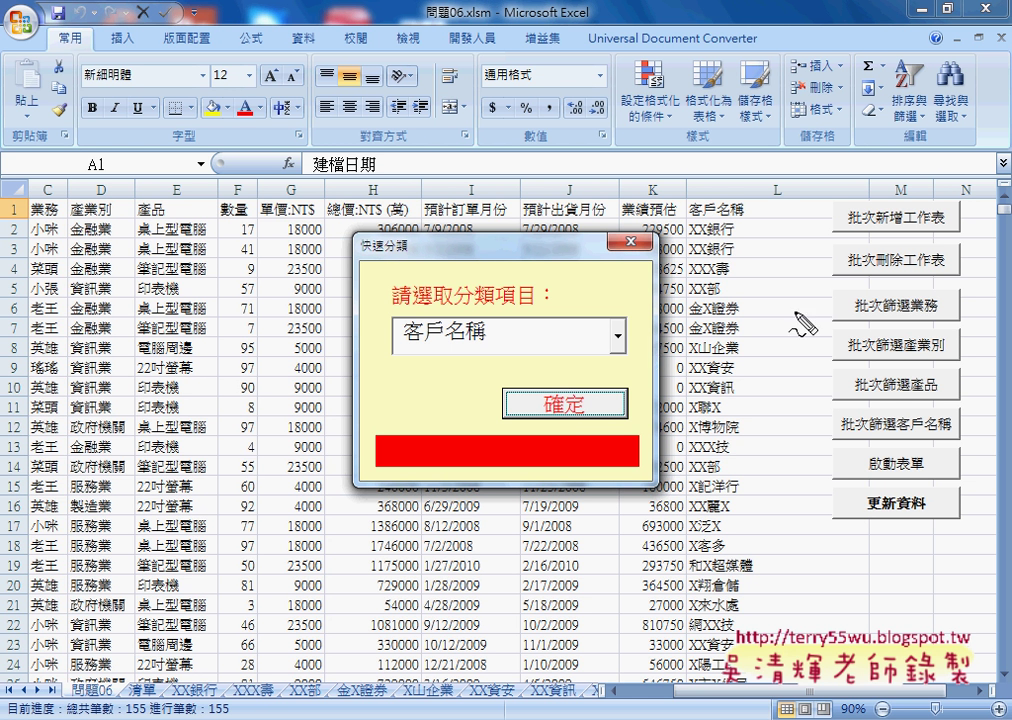
- Let the per-customer sheet generation finish, then close the 快速分類 form
mouse_move(836, 318)
left_mouse_down()
mouse_move(927, 297)
mouse_move(660, 323)
left_mouse_up()
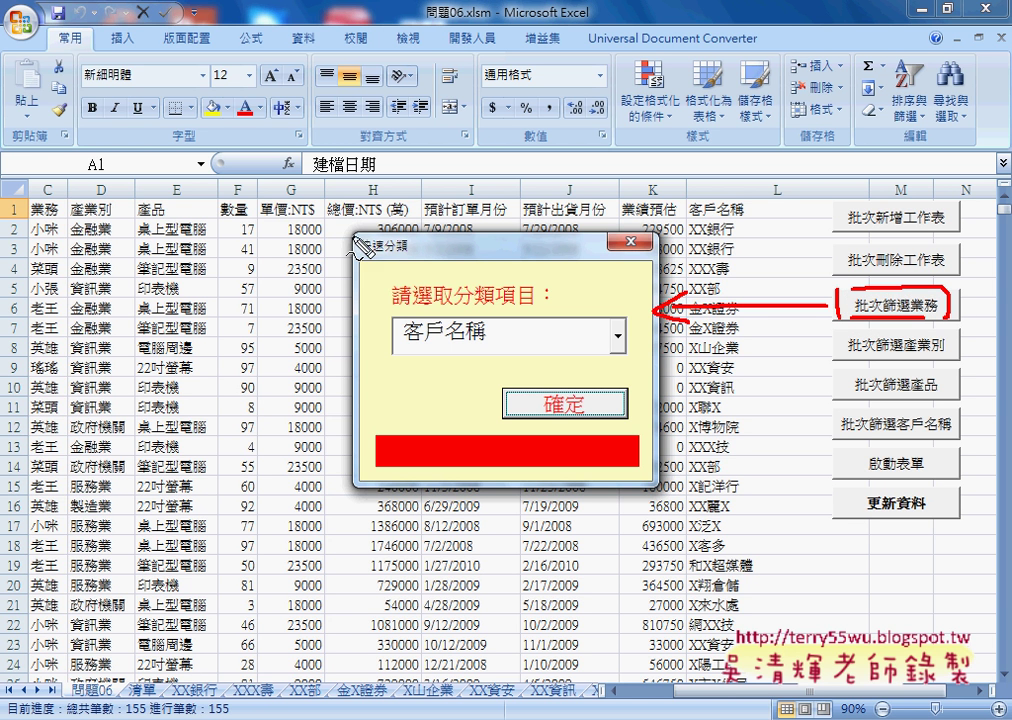
mouse_move(346, 226)
left_mouse_down()
mouse_move(332, 458)
mouse_move(648, 400)
left_mouse_up()
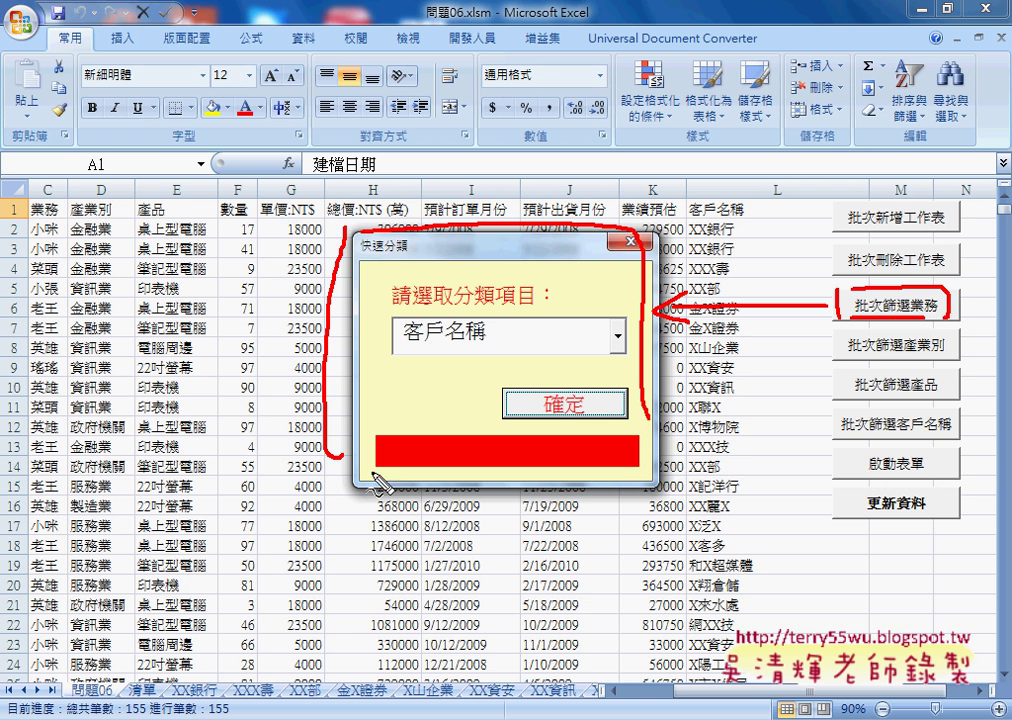
mouse_move(372, 471)
left_mouse_down()
mouse_move(655, 466)
mouse_move(735, 420)
left_mouse_up()
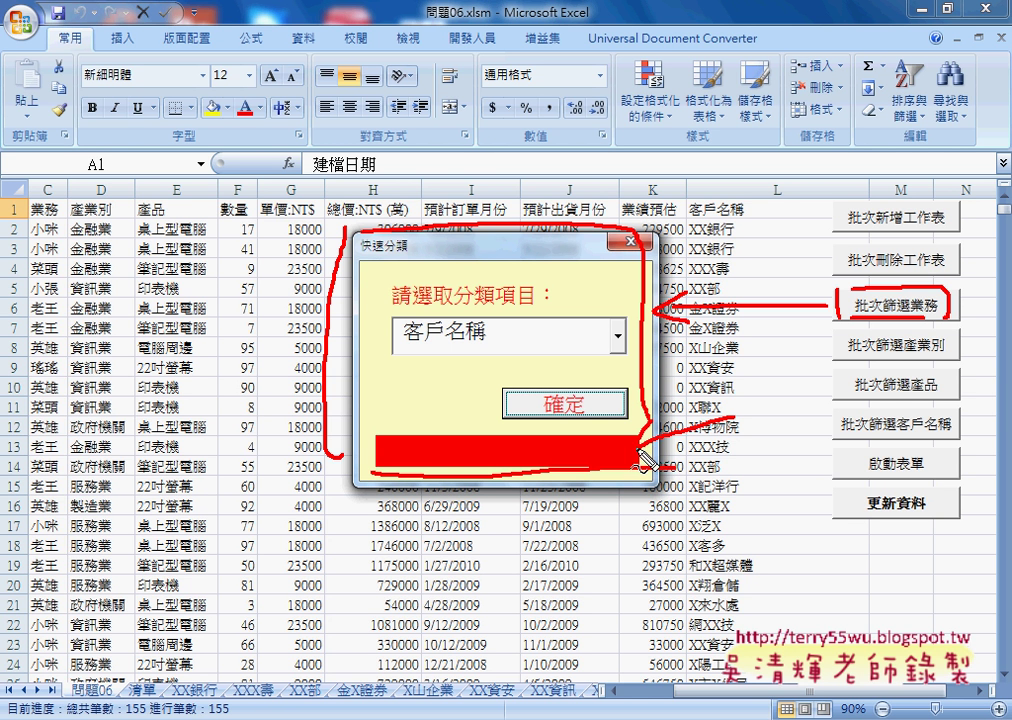
left_click_drag(576, 465, 658, 465)
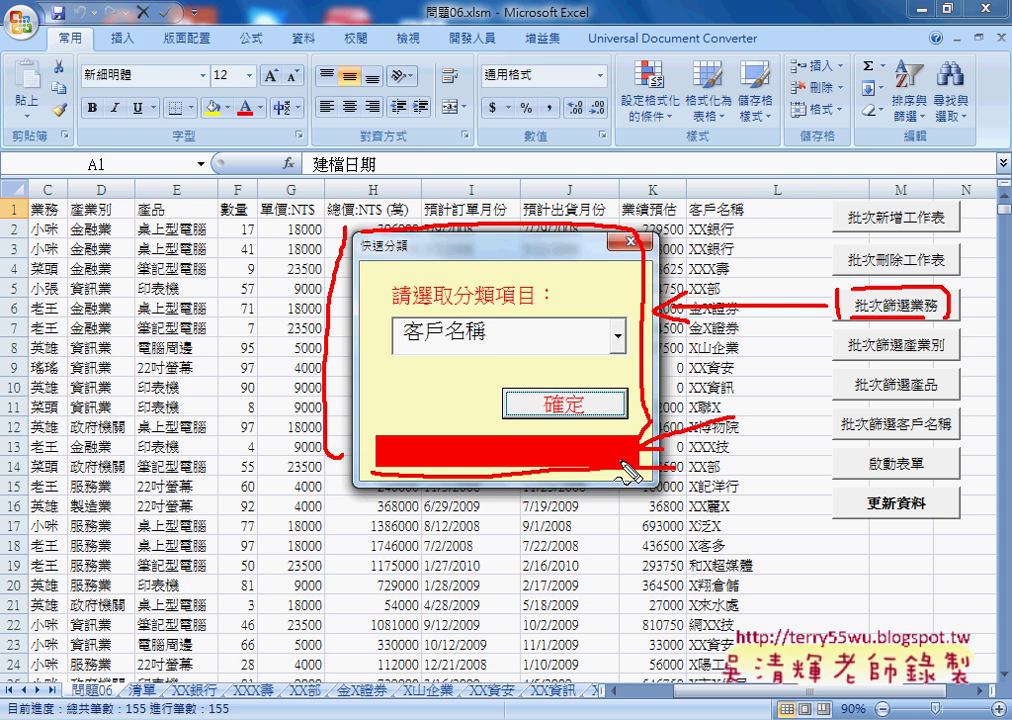
key("Escape")
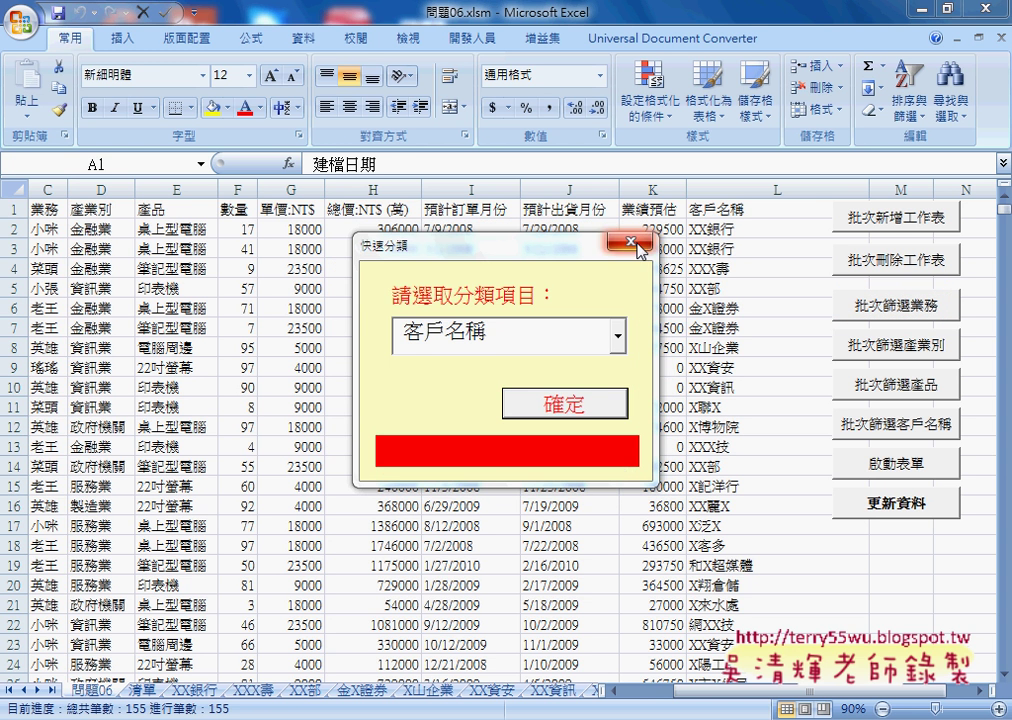
left_click(638, 242)
left_click(717, 383)
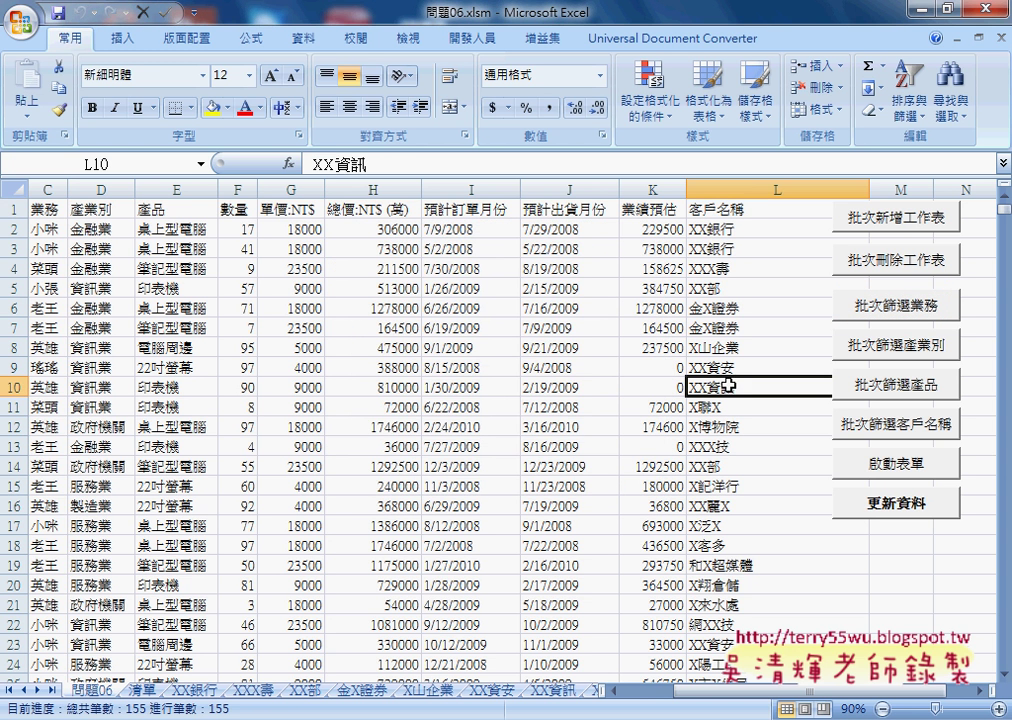
right_click(889, 223)
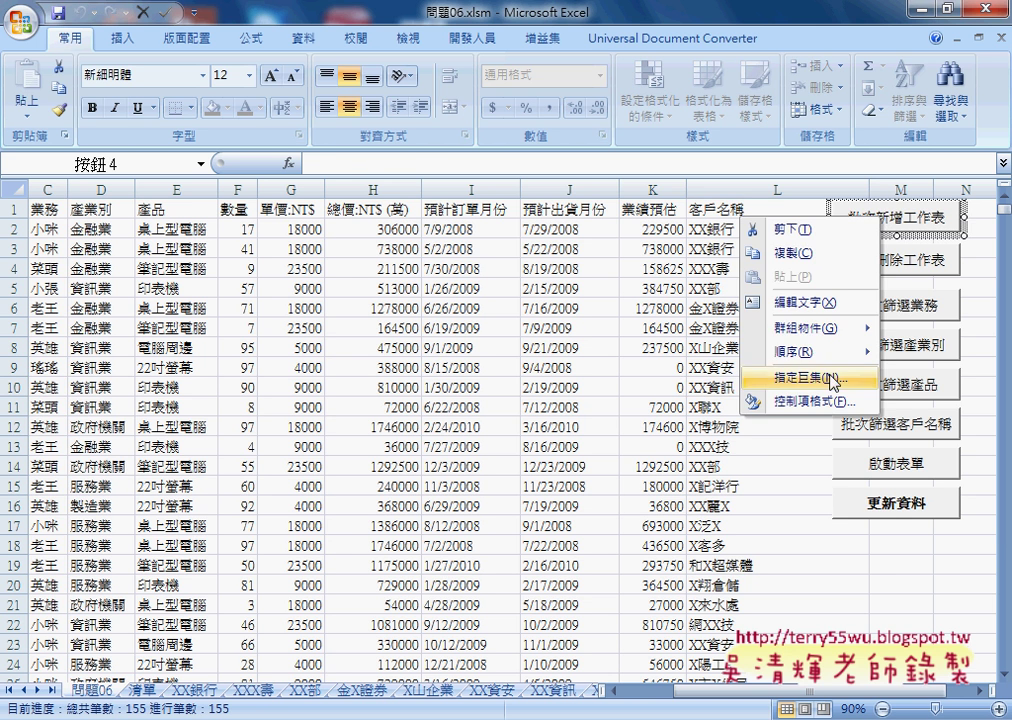
left_click(810, 377)
left_click(965, 255)
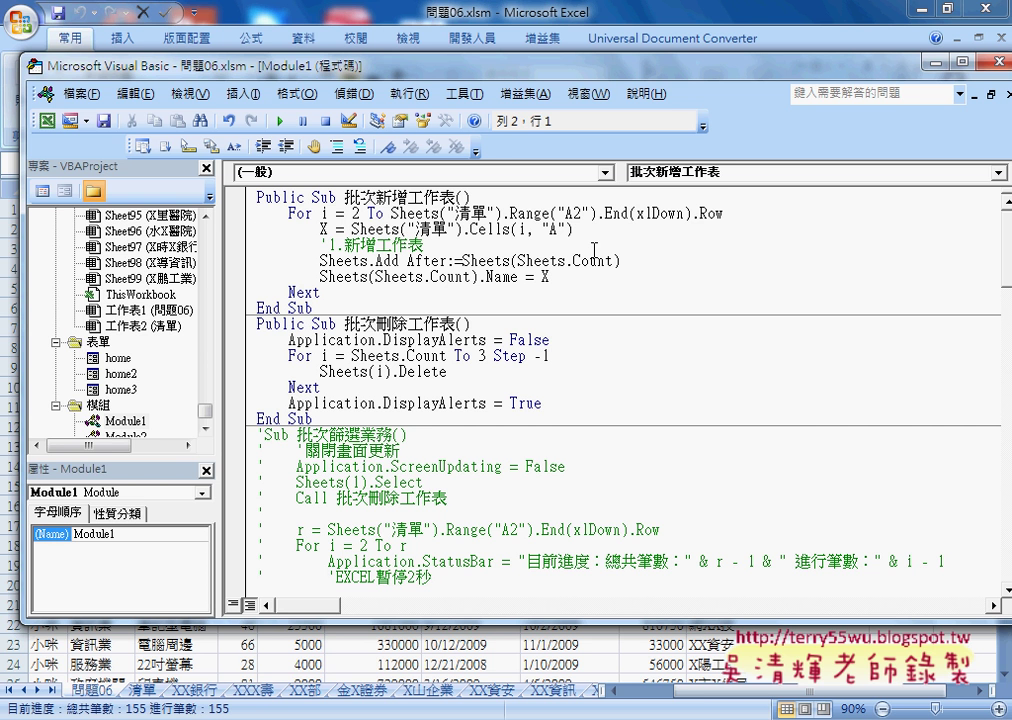
left_click(567, 213)
key("Down")
key("Down")
left_click(511, 276)
left_click(488, 355)
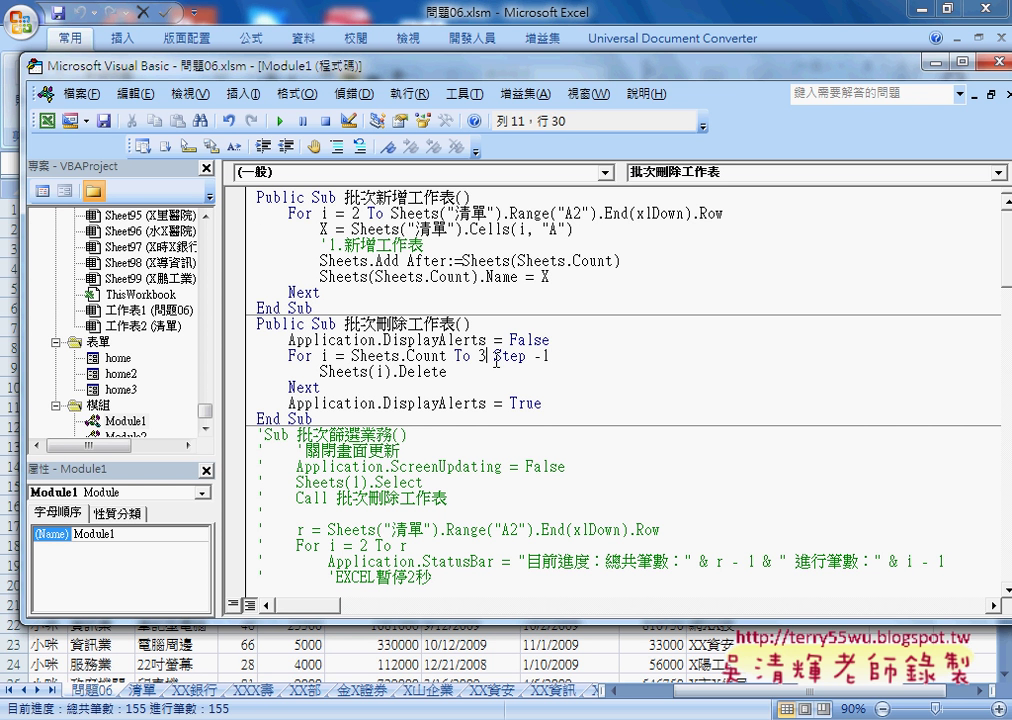
left_click(768, 22)
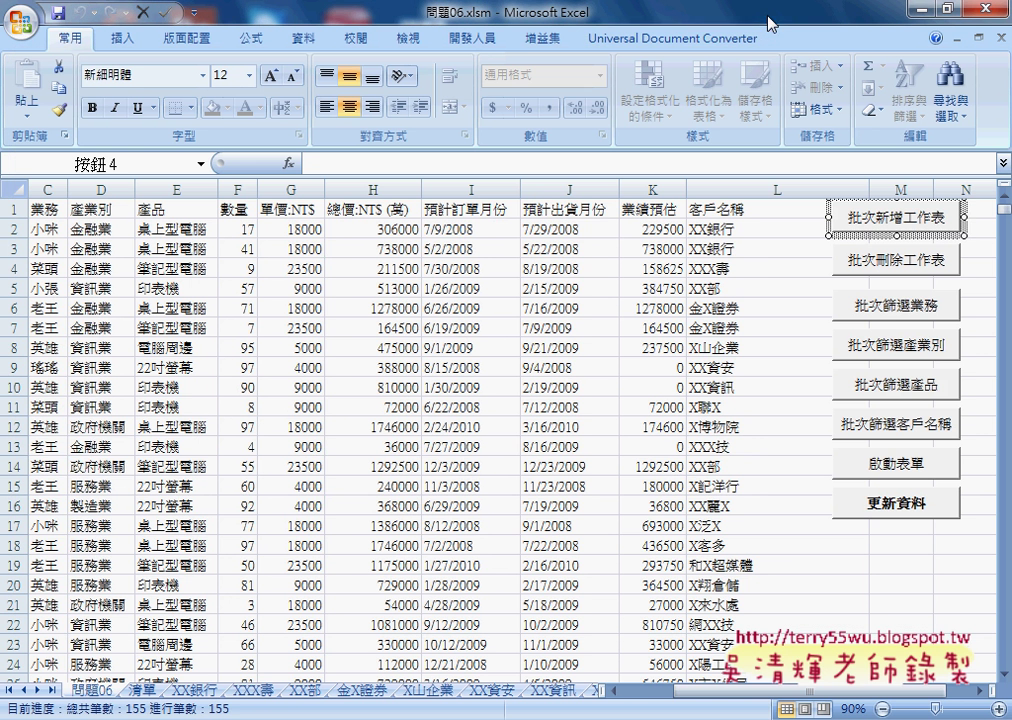
- Regenerate per-salesperson sheets with 批次篩選業務, check 清單 columns A–D, then return to 問題06
left_click(795, 346)
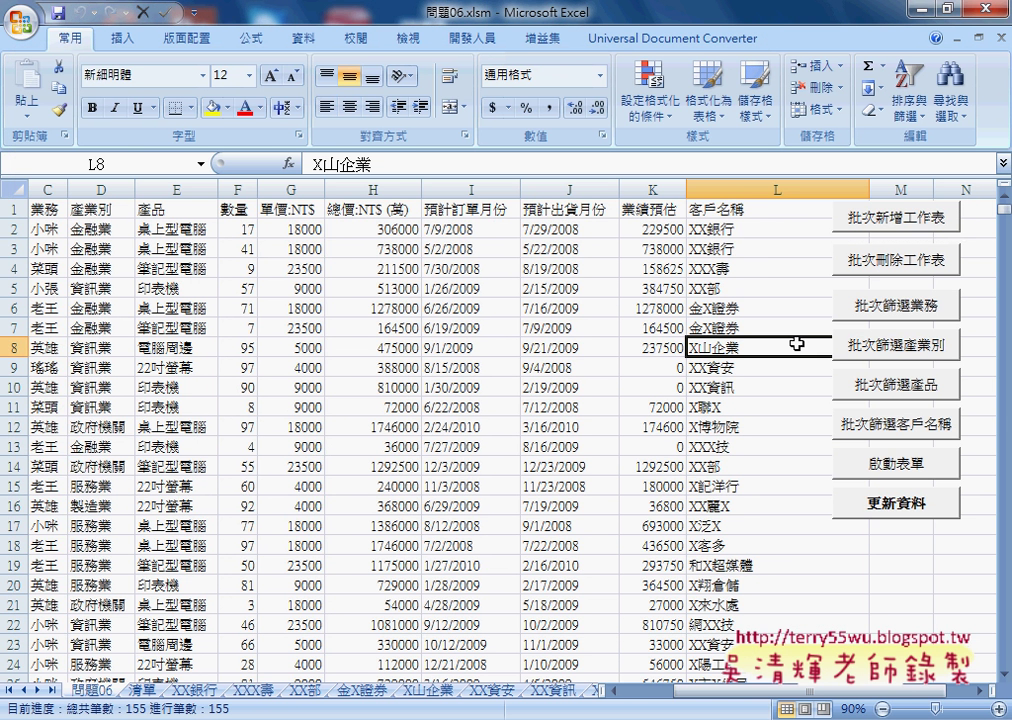
left_click(899, 318)
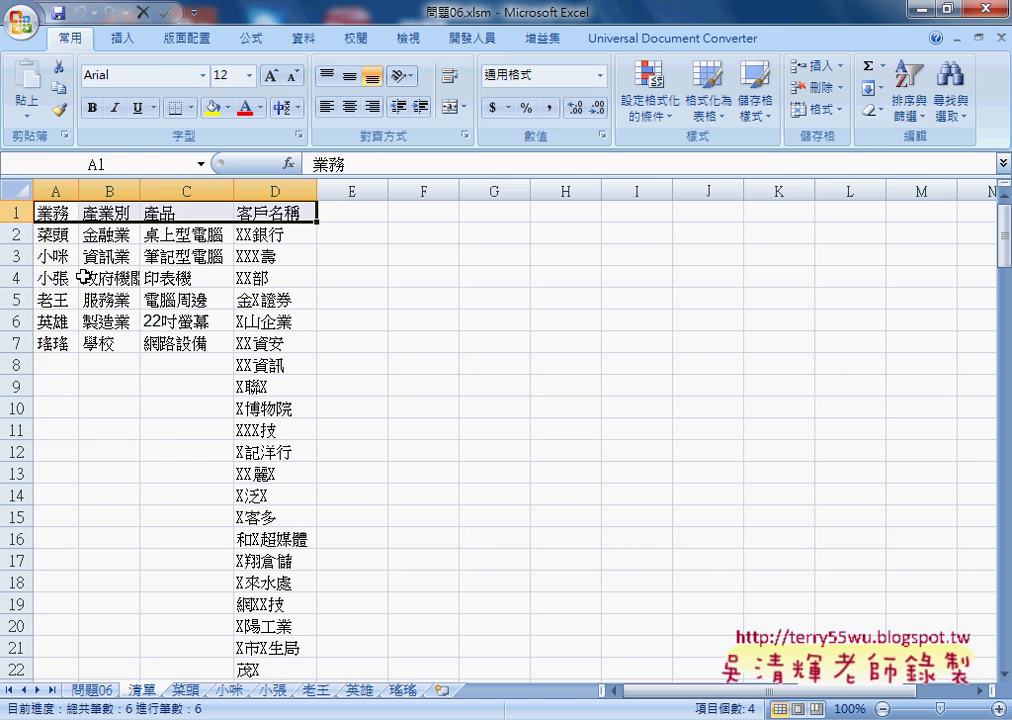
left_click_drag(55, 190, 251, 183)
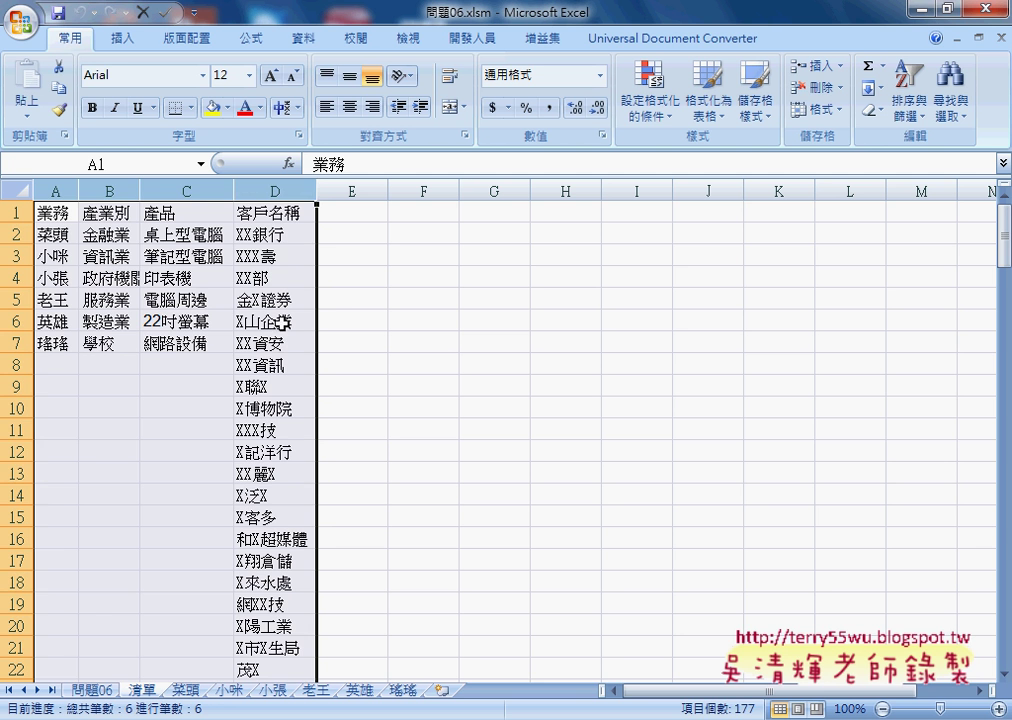
left_click(275, 213)
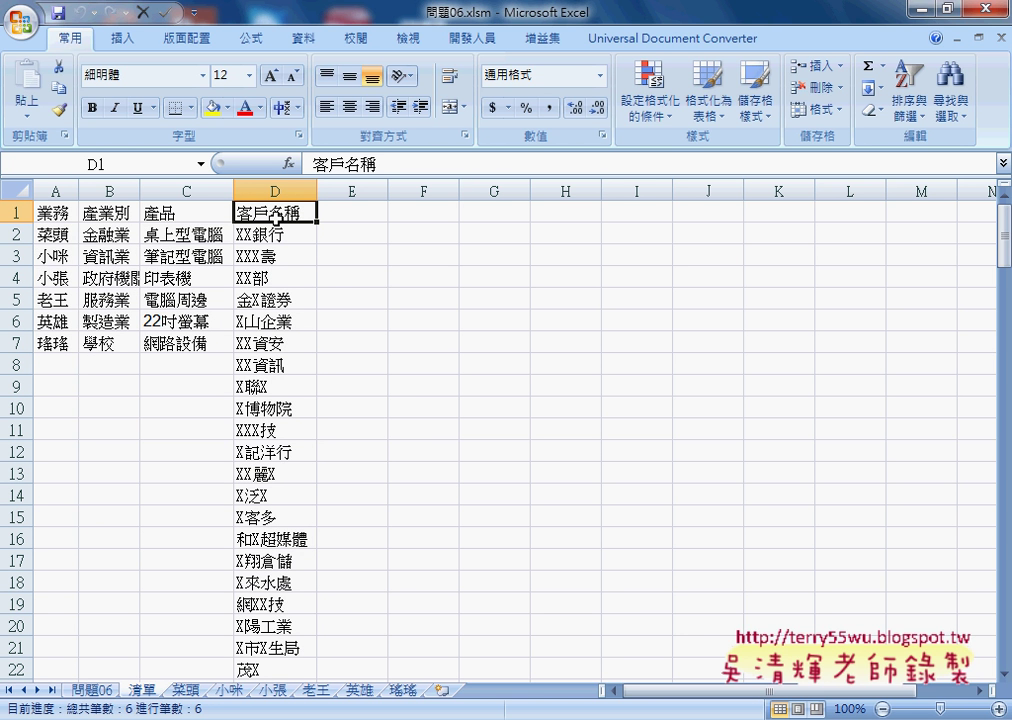
key("ctrl+Down")
key("ctrl+Up")
left_click(93, 690)
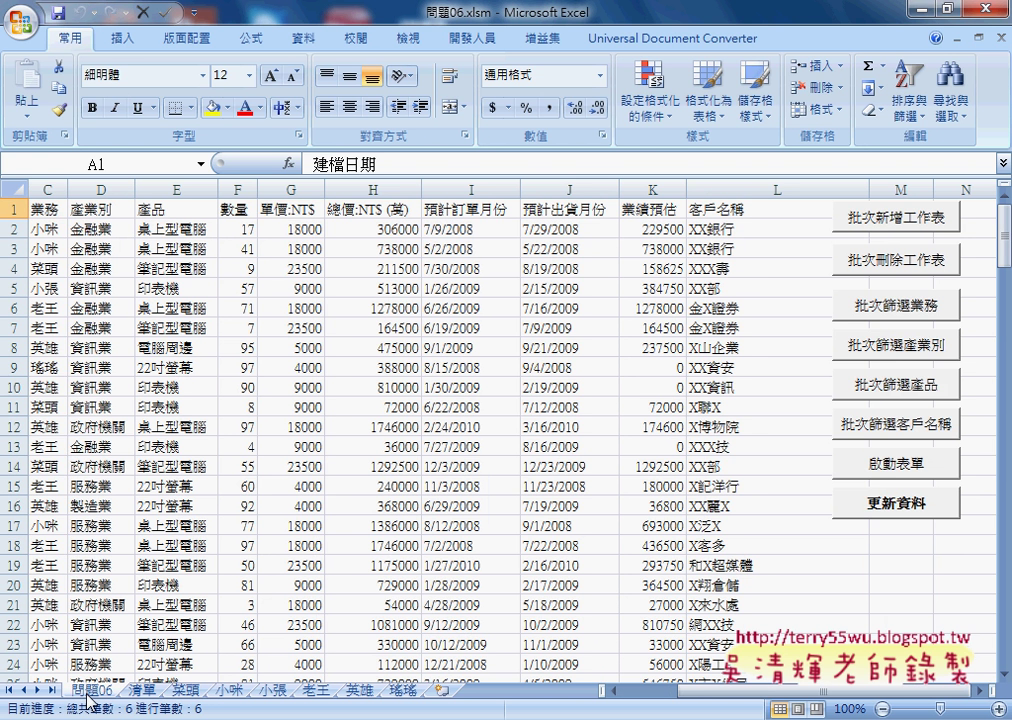
- Open the code of the macro assigned to the 批次篩選業務 button
right_click(883, 311)
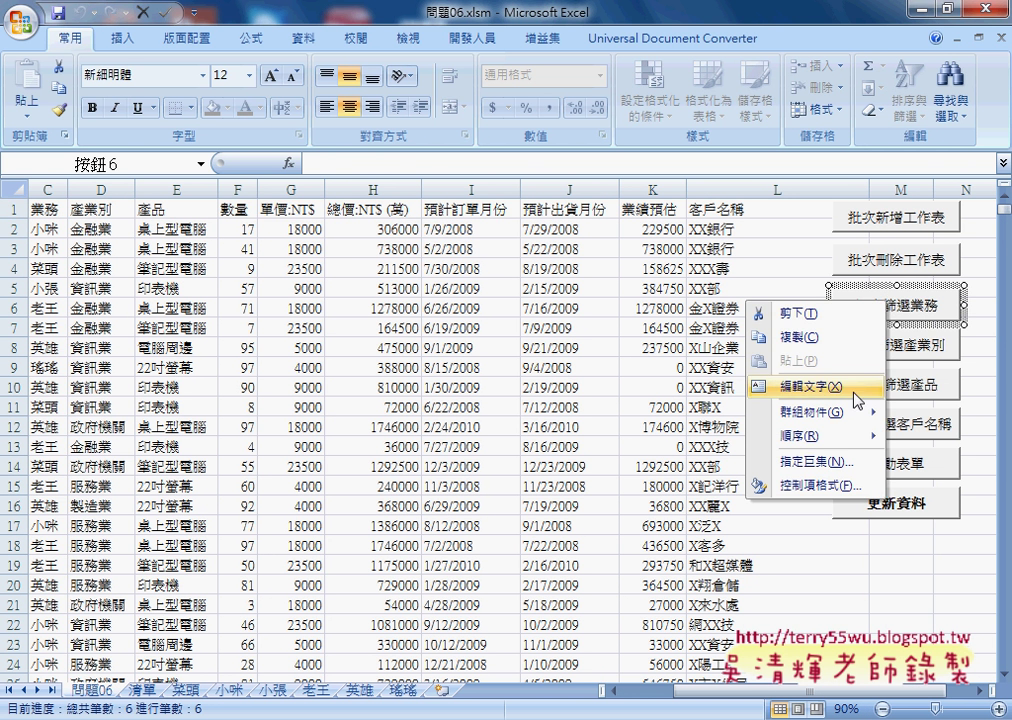
left_click(810, 462)
left_click(952, 345)
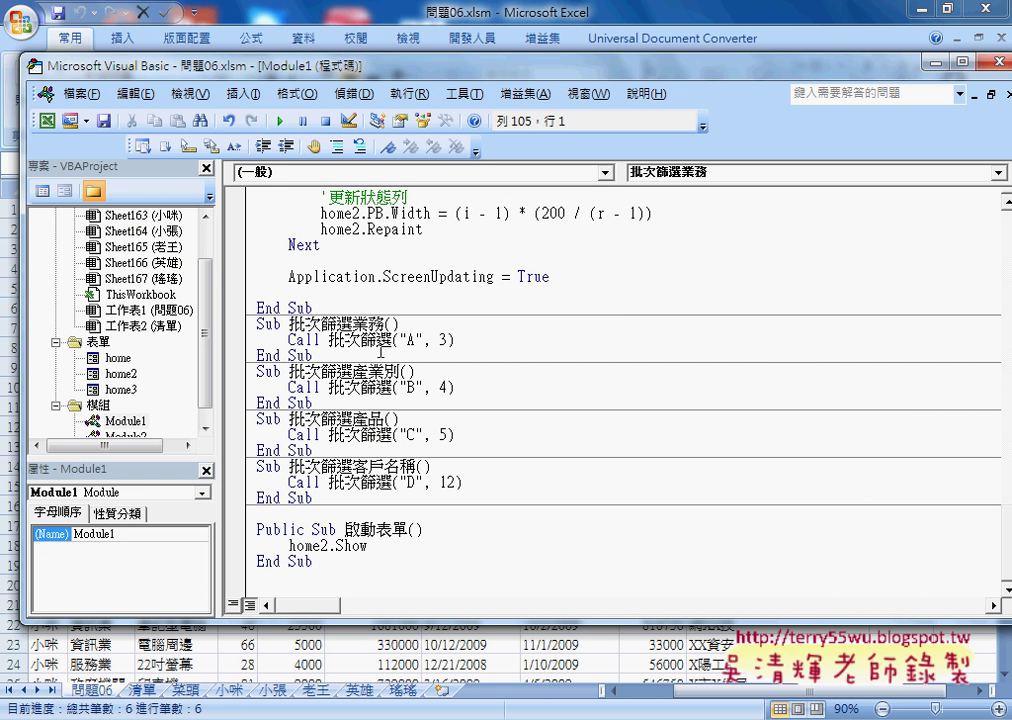
left_click_drag(329, 340, 390, 345)
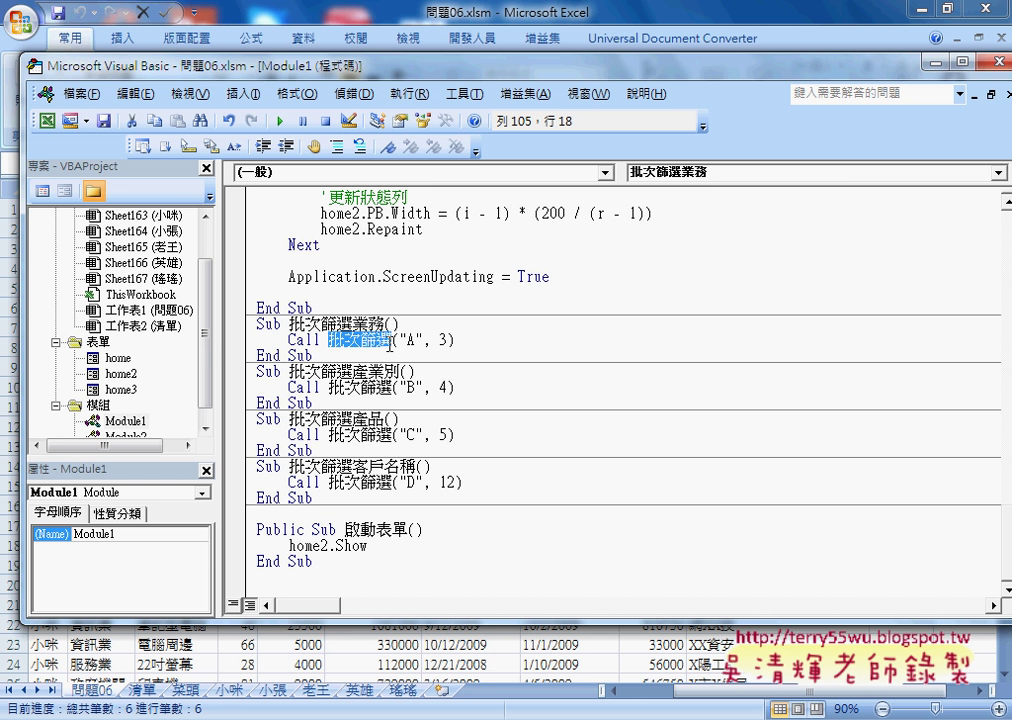
- Select the commented-out old 批次篩選業務 routine and uncomment it with Uncomment Block
scroll(390, 345, "up", 1)
scroll(390, 345, "up", 7)
scroll(390, 345, "up", 10)
scroll(390, 345, "up", 1)
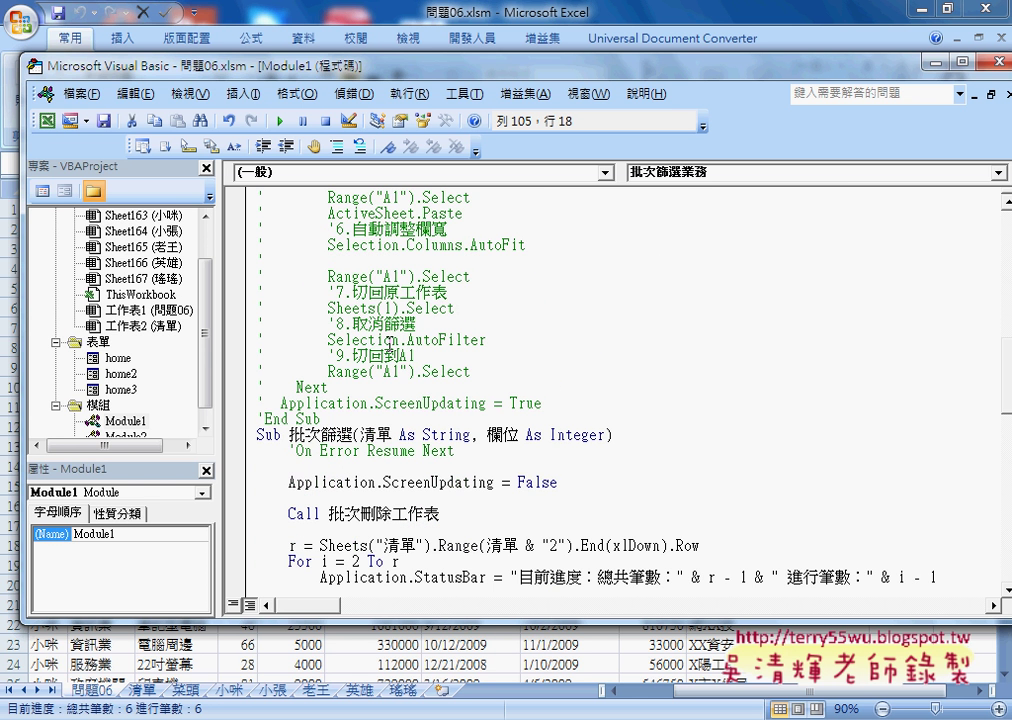
mouse_move(252, 410)
left_mouse_down()
mouse_move(200, 541)
mouse_move(256, 436)
left_mouse_up()
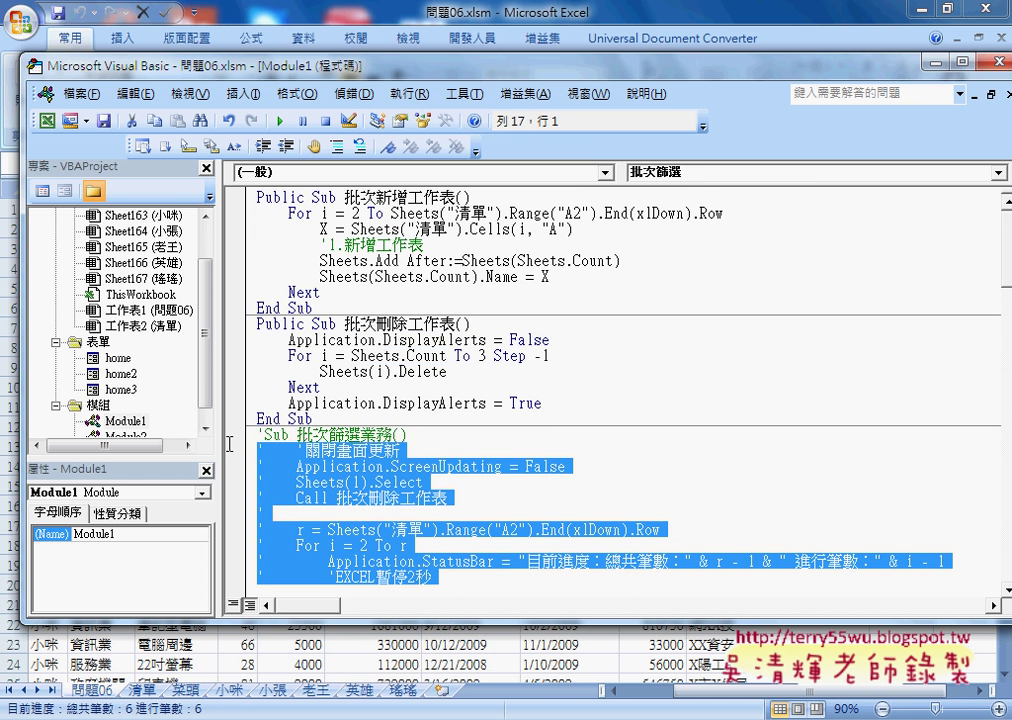
left_click(360, 147)
scroll(430, 405, "down", 2)
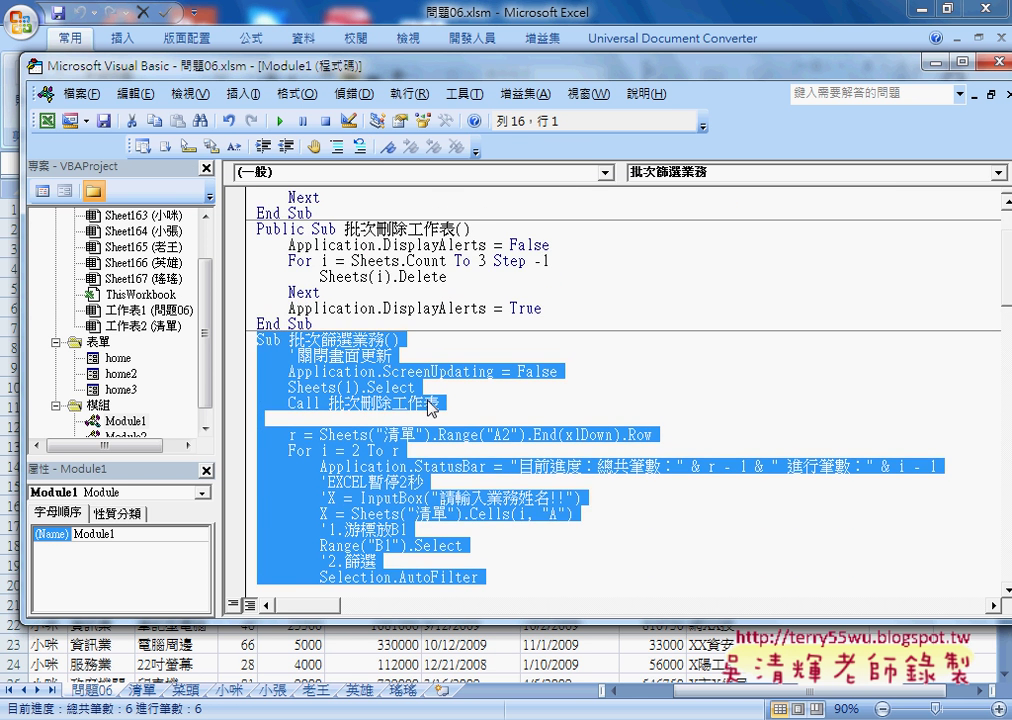
scroll(430, 405, "down", 1)
left_click(437, 372)
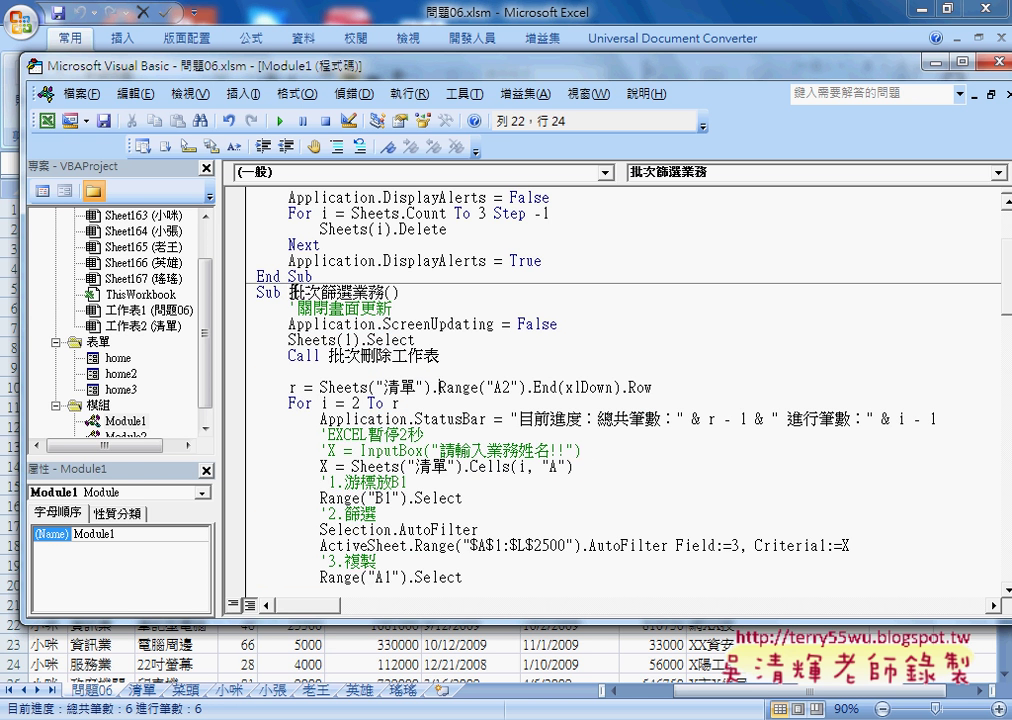
- Narrow the Project pane and move the code window left to reveal the worksheet columns
left_click_drag(289, 292, 352, 292)
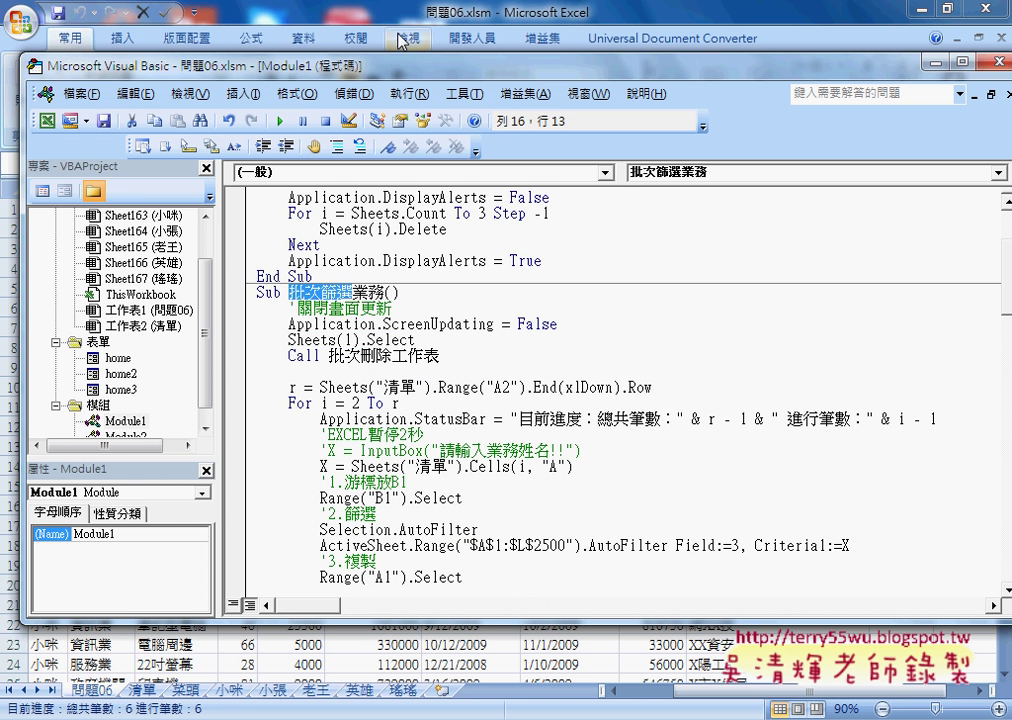
left_click_drag(265, 66, 463, 75)
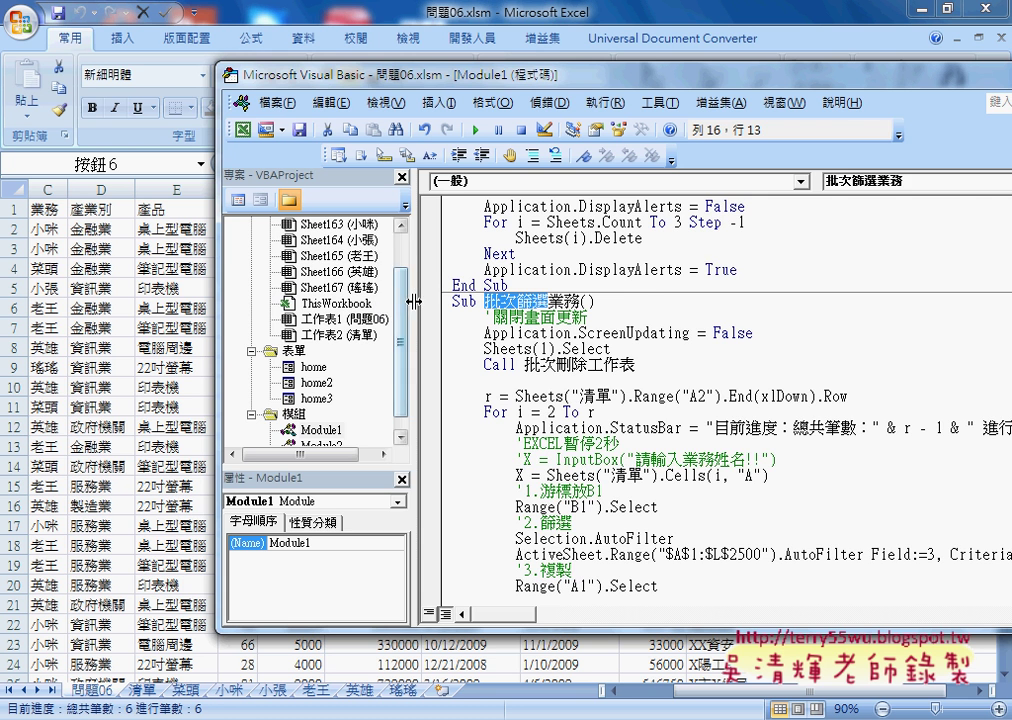
mouse_move(406, 300)
left_mouse_down()
mouse_move(383, 298)
mouse_move(300, 238)
left_mouse_up()
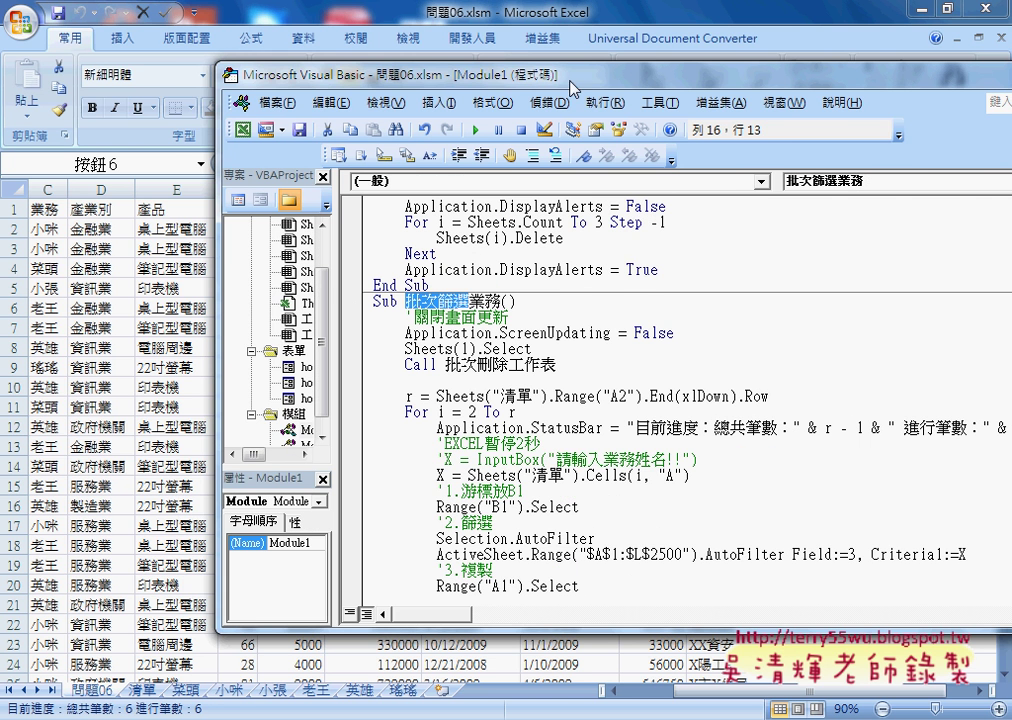
left_click_drag(455, 71, 447, 70)
left_click_drag(560, 85, 475, 85)
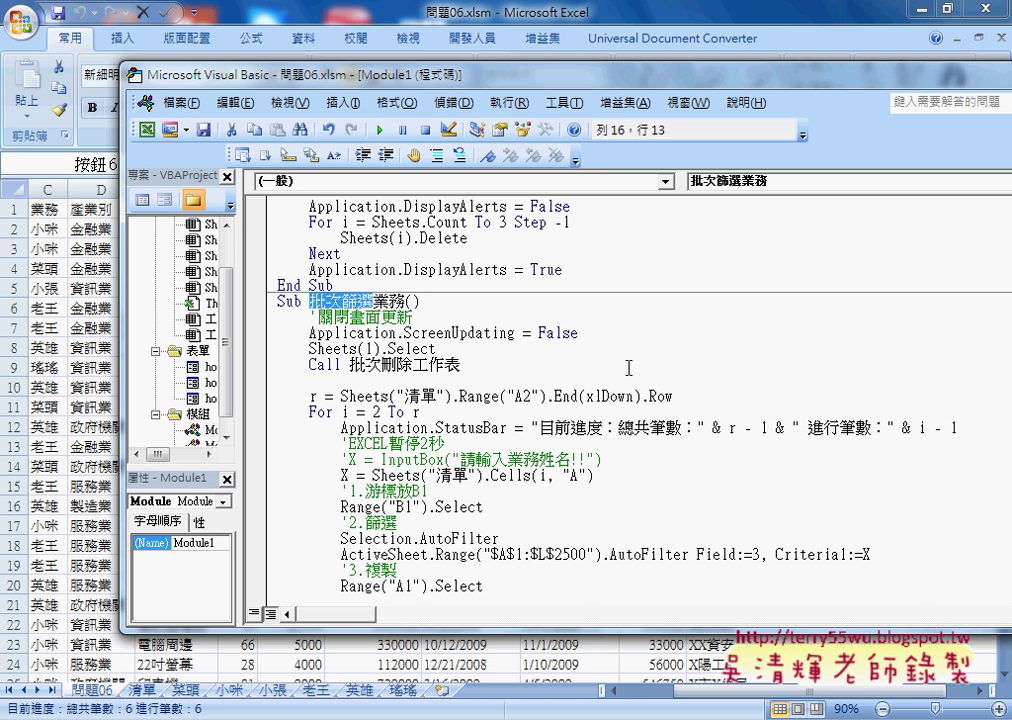
- Compare the macro's filter code with the 業務 and 產業別 columns, then shift the editor right
scroll(628, 369, "down", 1)
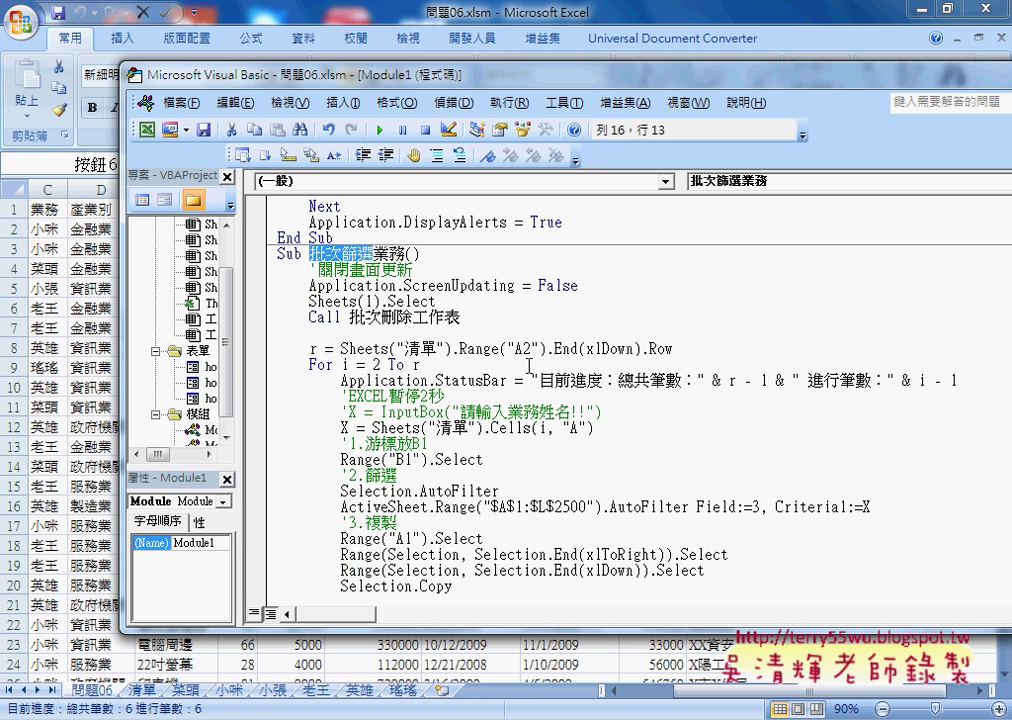
left_click_drag(513, 349, 522, 349)
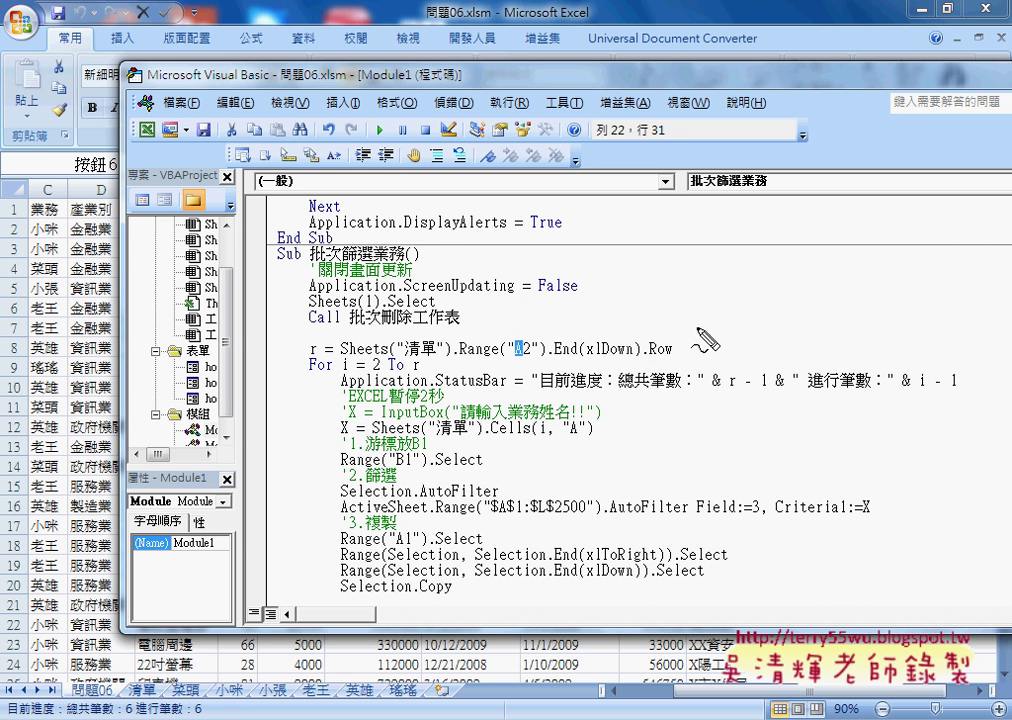
left_click_drag(404, 356, 430, 356)
left_click_drag(514, 357, 523, 357)
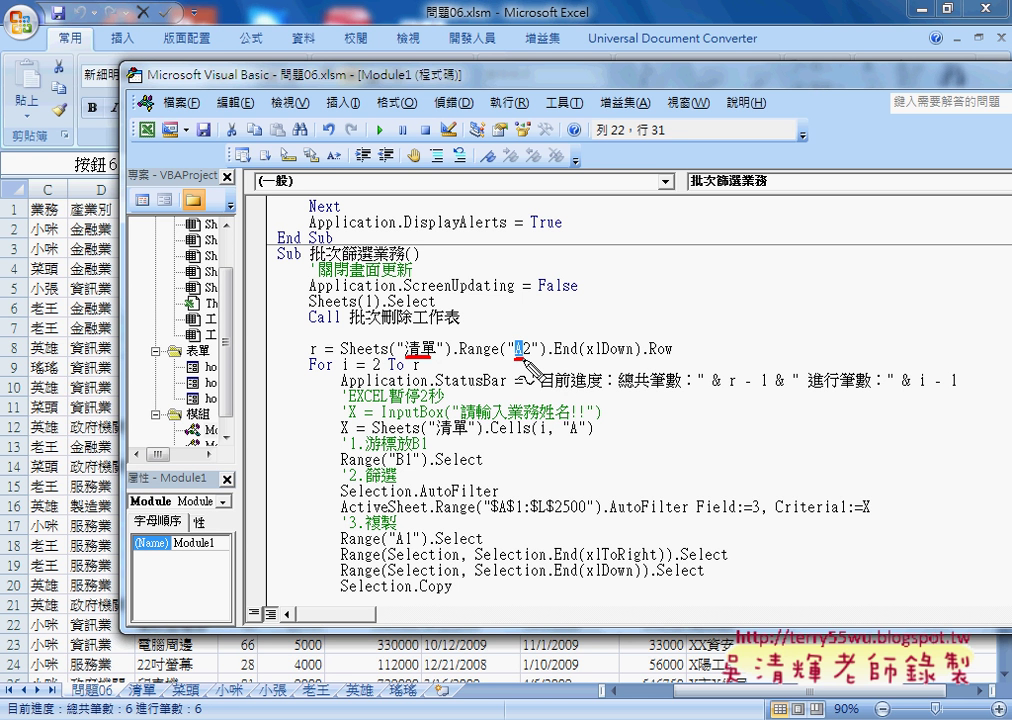
left_click_drag(60, 198, 64, 202)
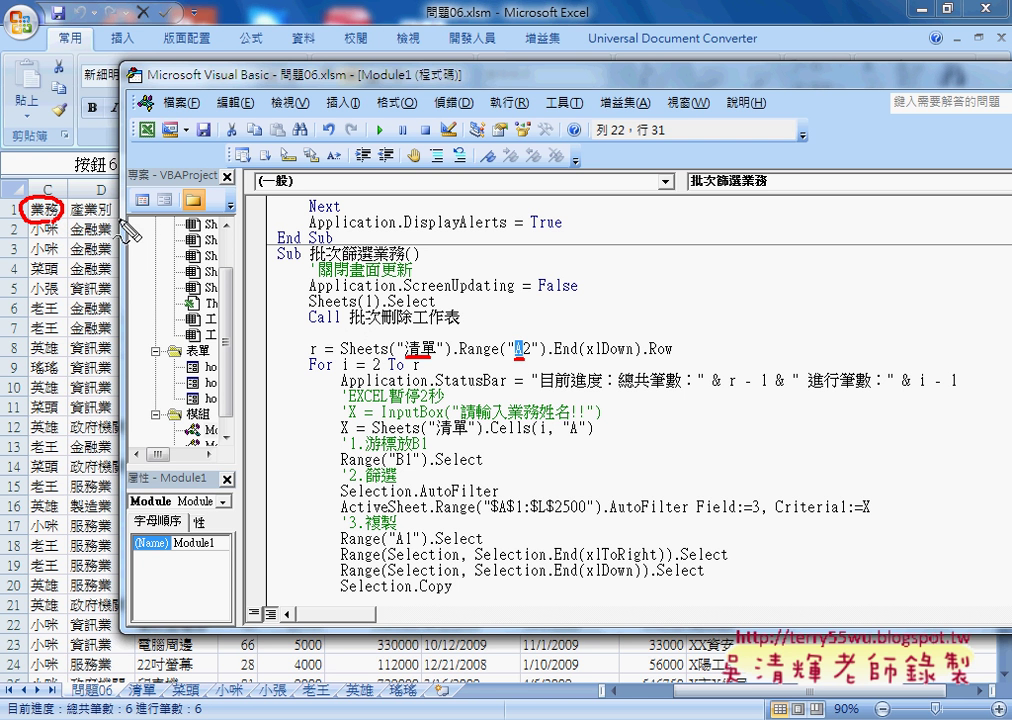
left_click_drag(112, 194, 98, 192)
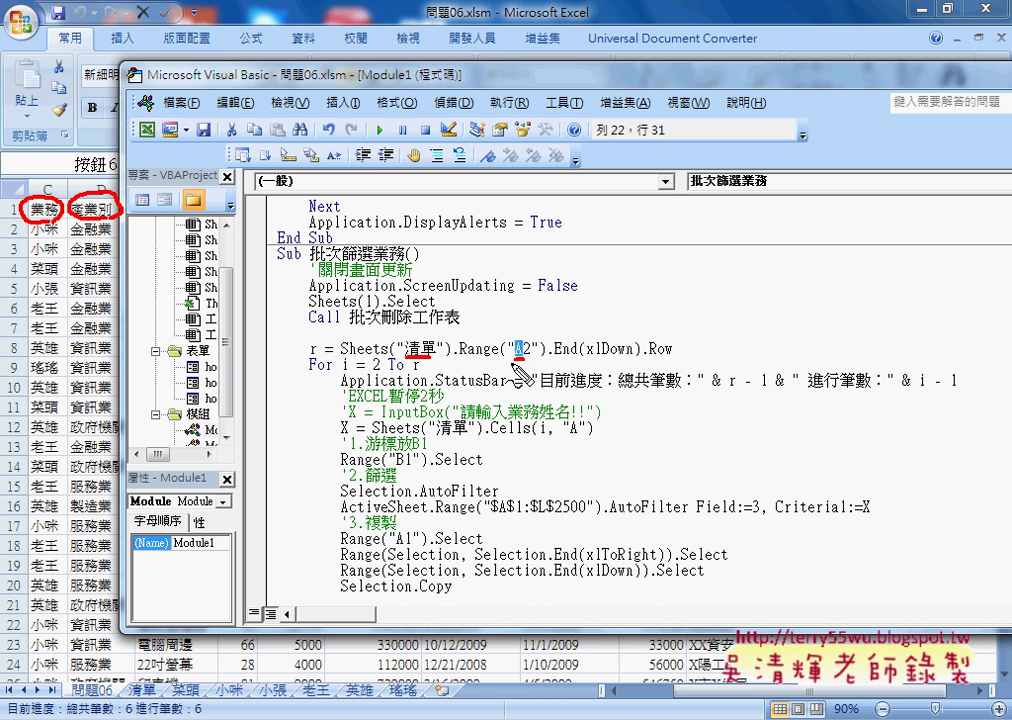
left_click_drag(514, 359, 523, 360)
left_click_drag(515, 300, 518, 324)
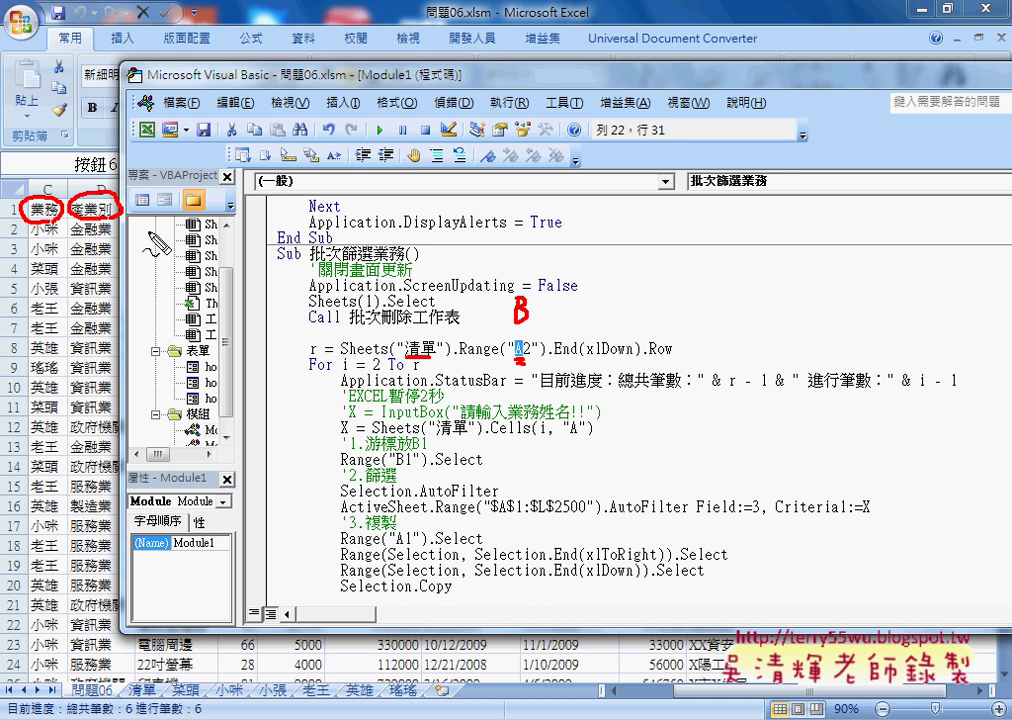
key("Escape")
left_click_drag(294, 77, 364, 80)
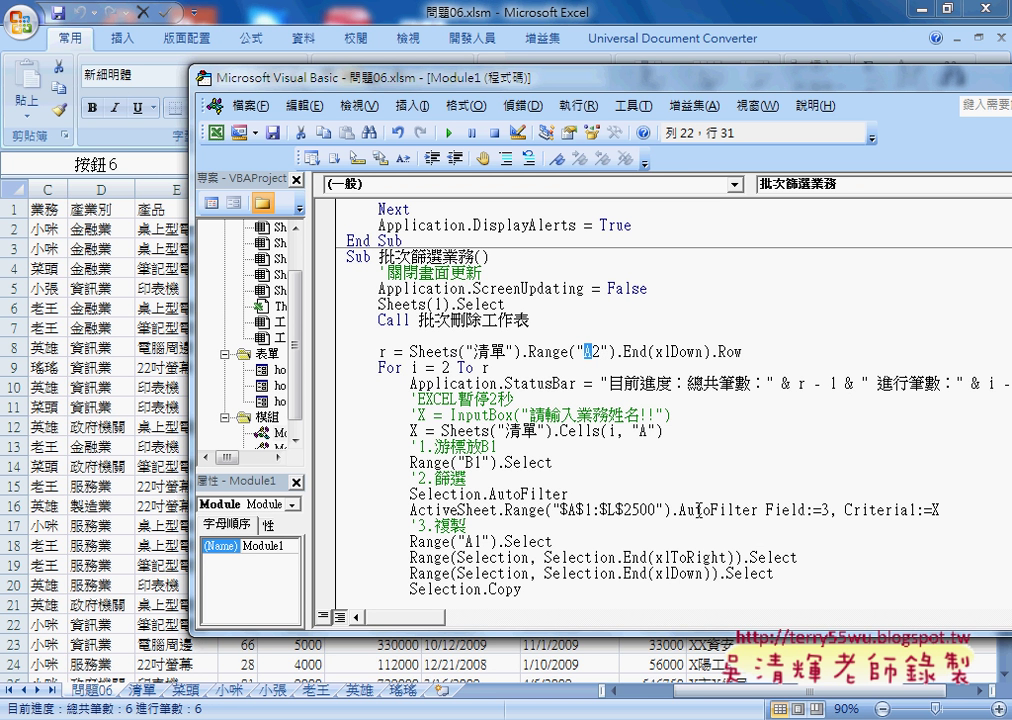
left_click_drag(831, 511, 835, 516)
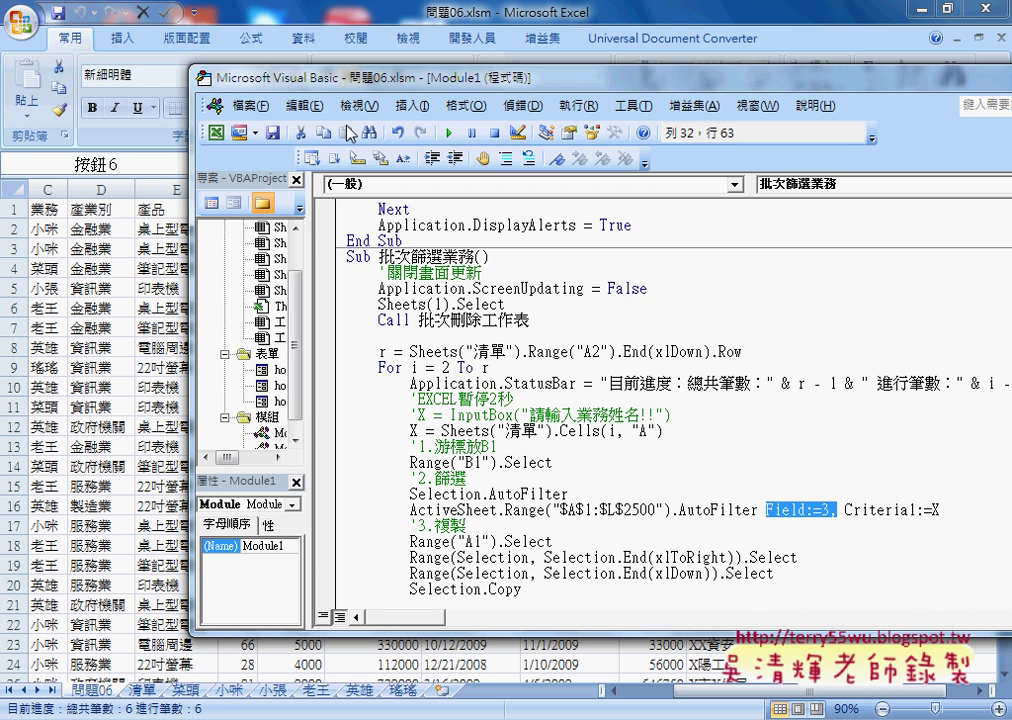
mouse_move(296, 78)
left_mouse_down()
mouse_move(335, 262)
mouse_move(338, 82)
left_mouse_up()
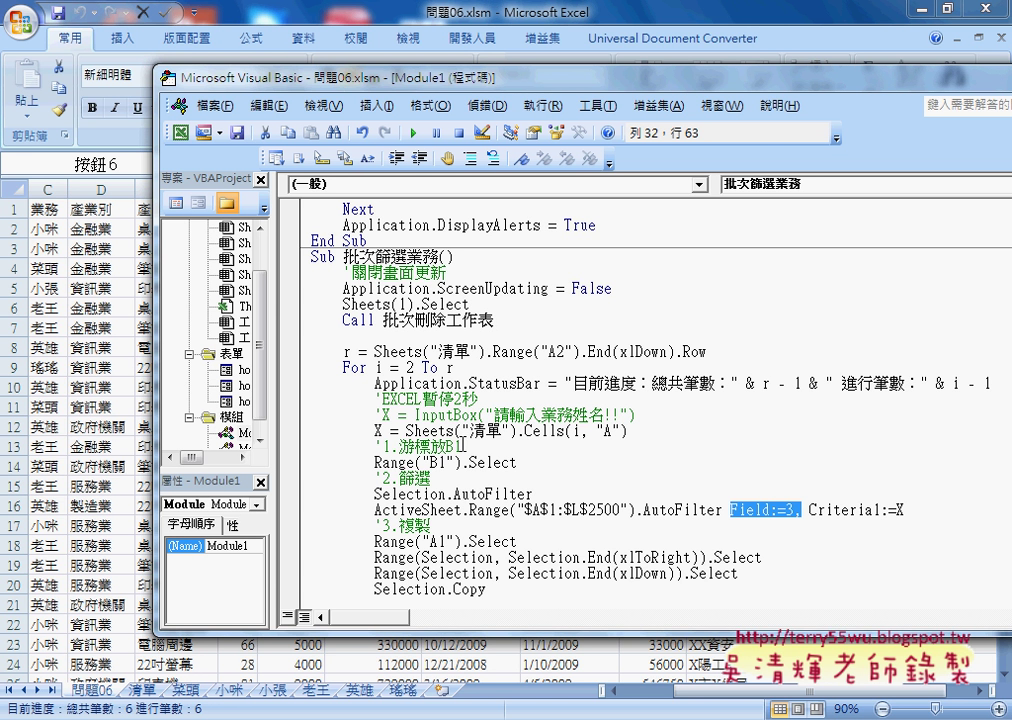
scroll(384, 367, "down", 1)
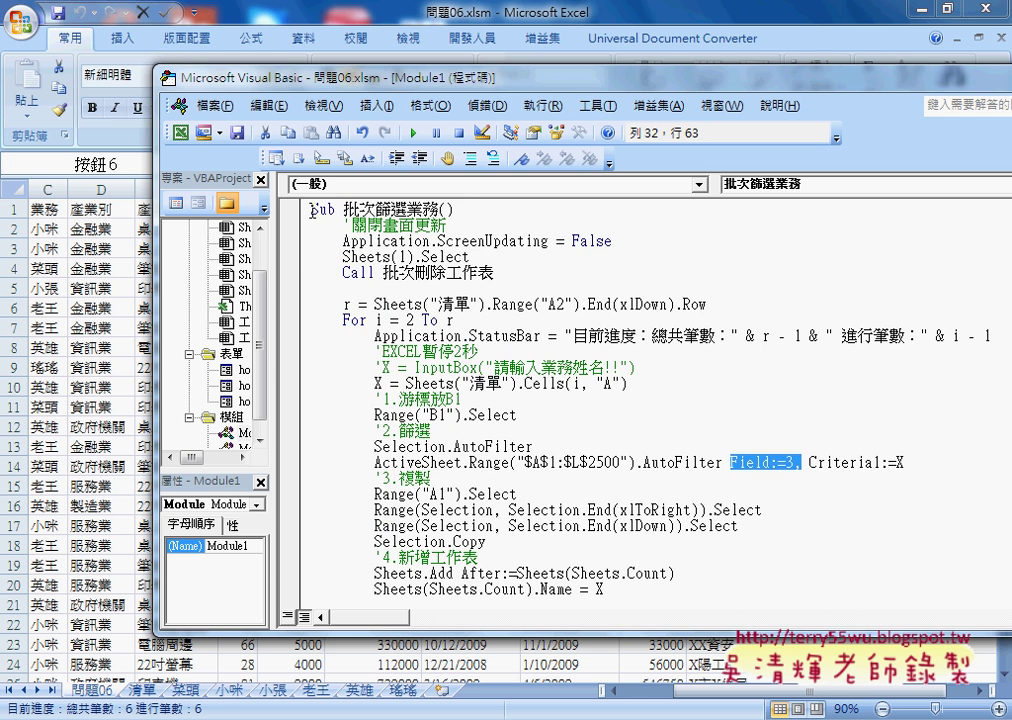
- Select the 批次篩選業務 macro's loop code through End Sub and copy it
mouse_move(311, 210)
left_mouse_down()
mouse_move(432, 288)
mouse_move(418, 320)
left_mouse_up()
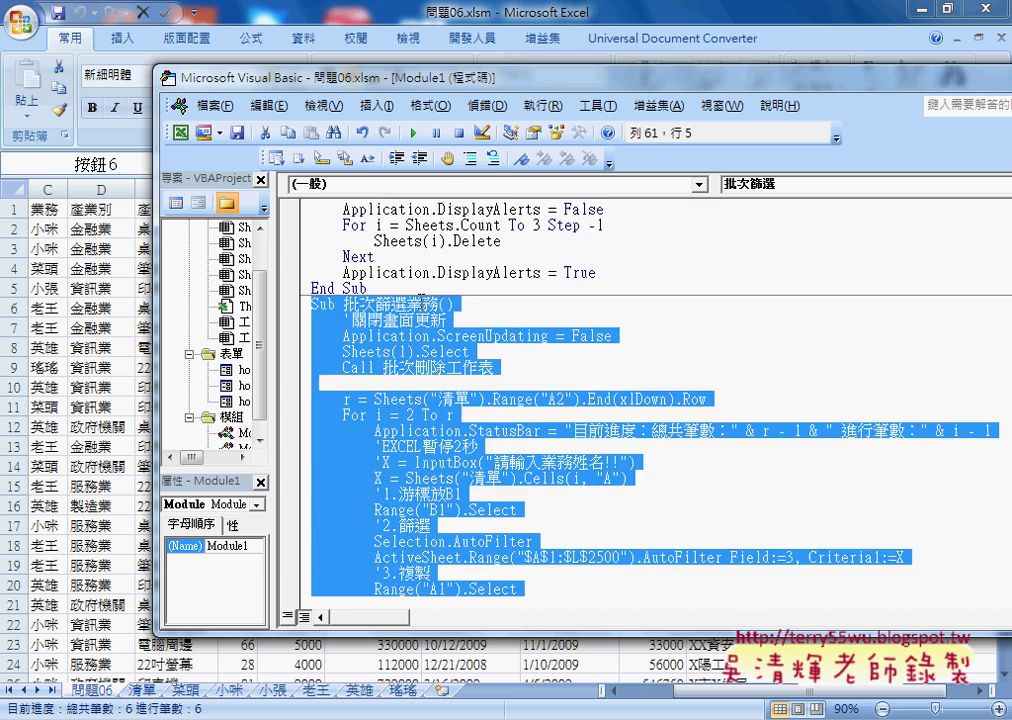
left_click(418, 320)
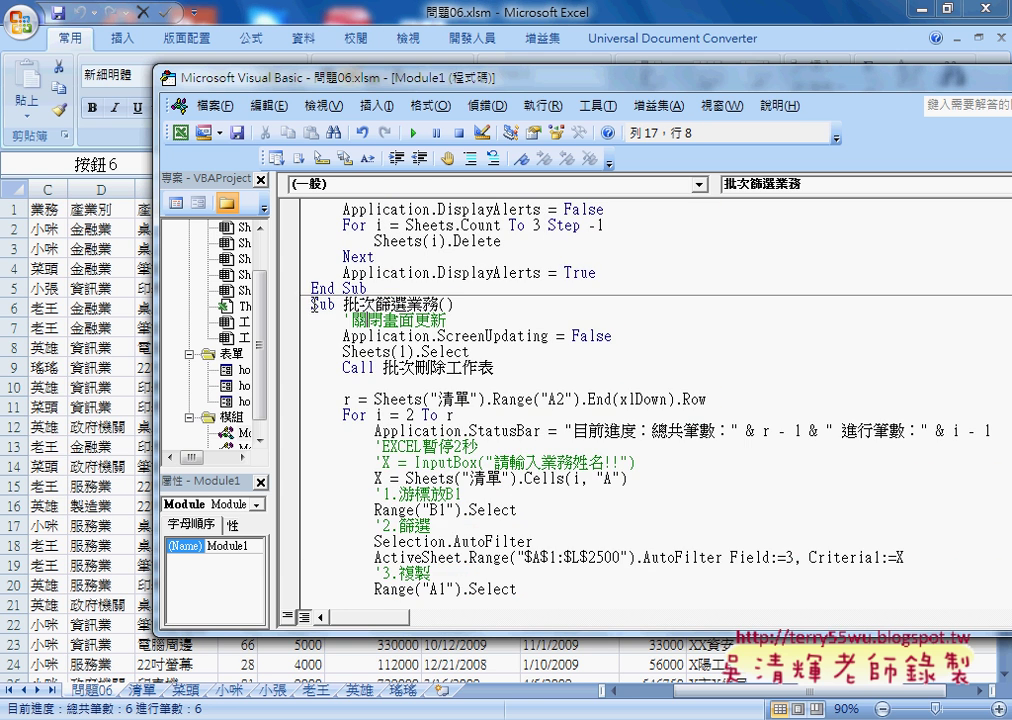
scroll(391, 357, "down", 3)
scroll(391, 357, "down", 3)
scroll(392, 356, "down", 2)
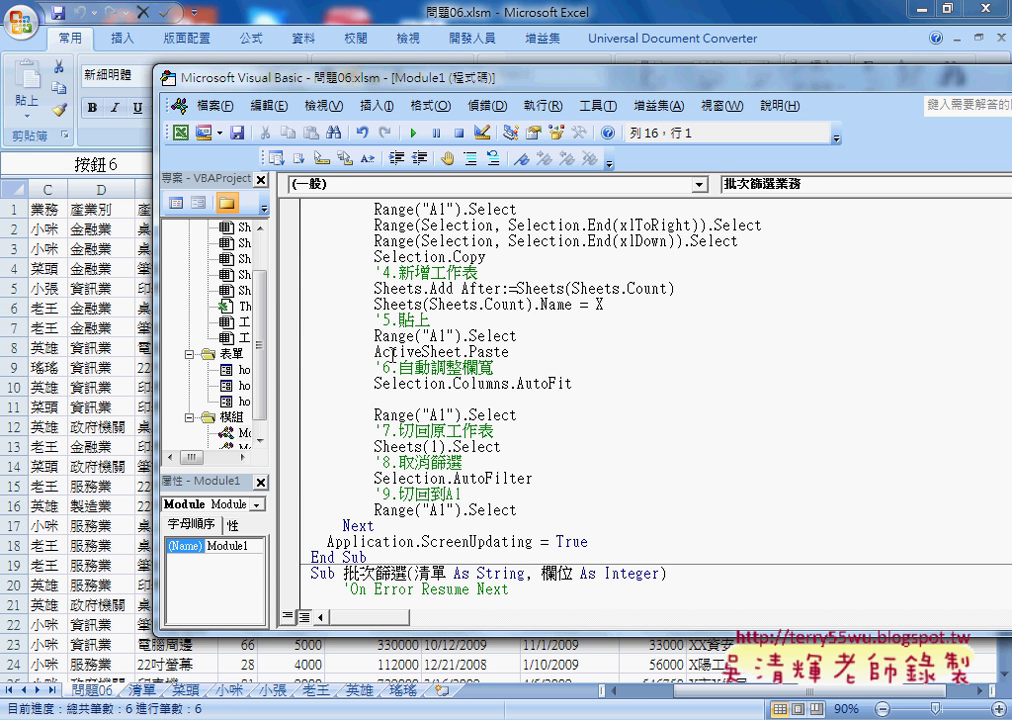
left_click(380, 556, "shift")
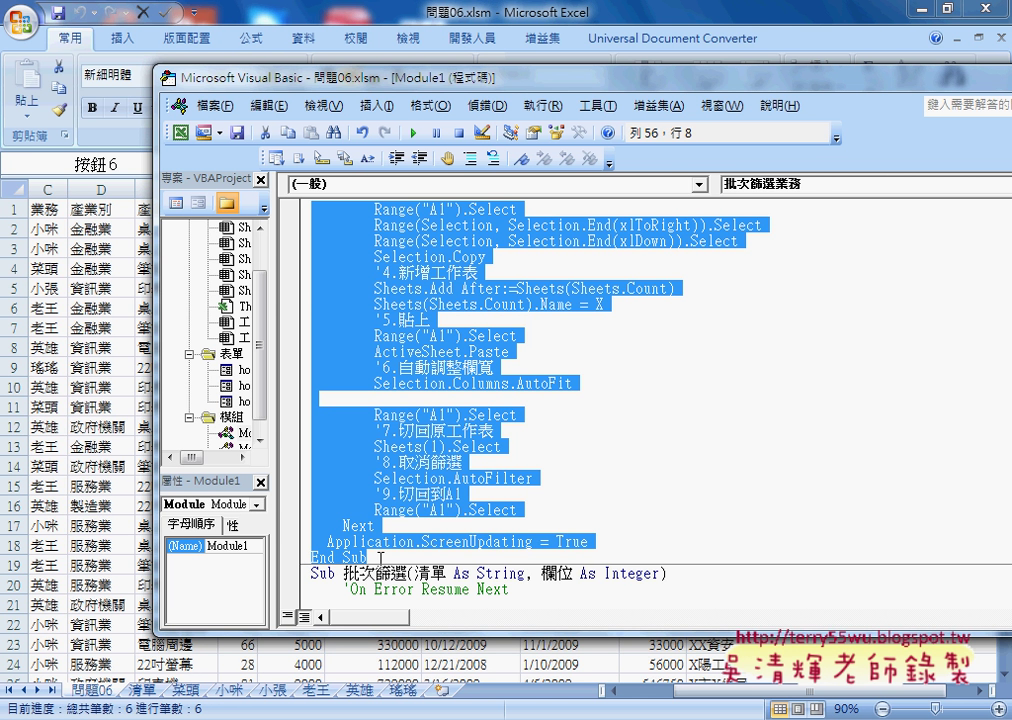
key("ctrl+c")
- Insert a blank line after End Sub to separate it from the 批次篩選 sub
left_click(386, 560)
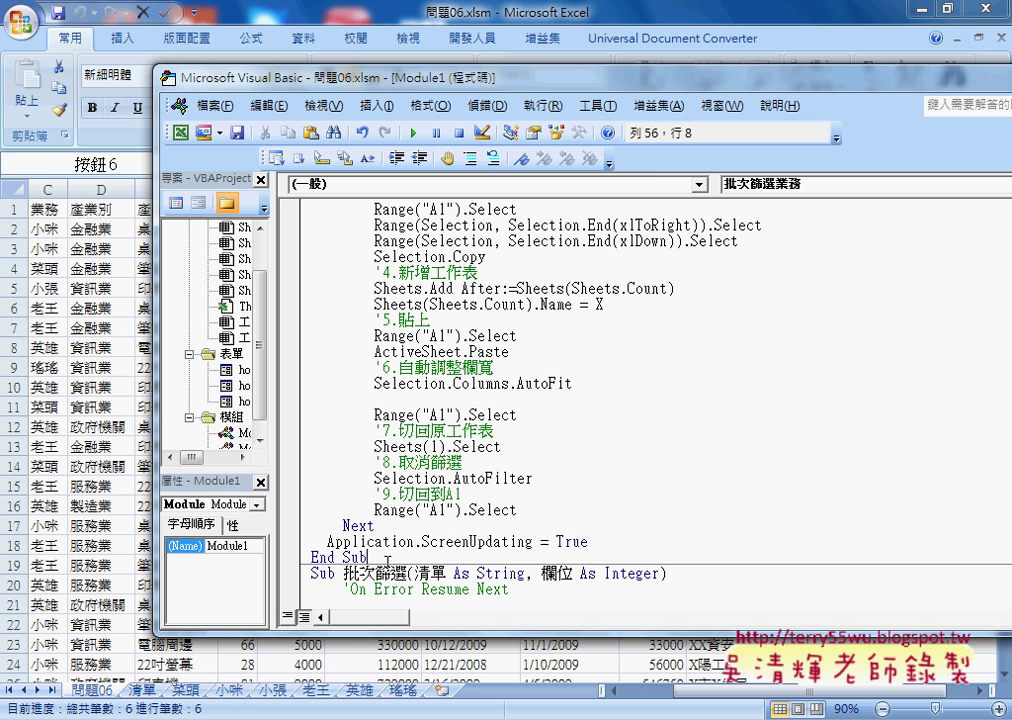
key("Return")
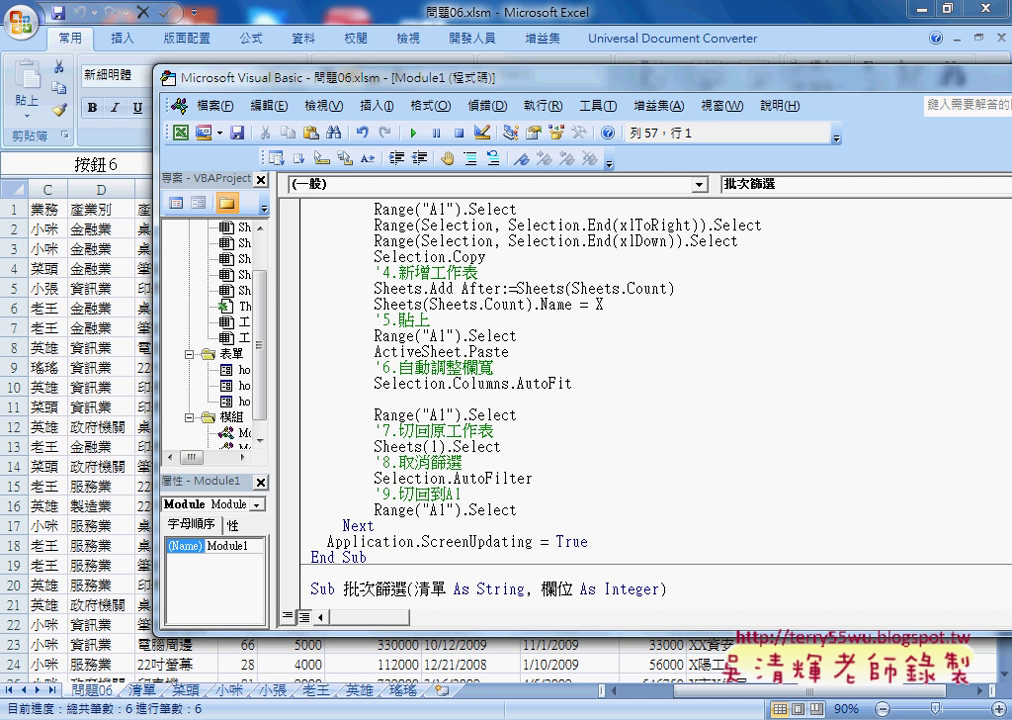
scroll(402, 566, "up", 3)
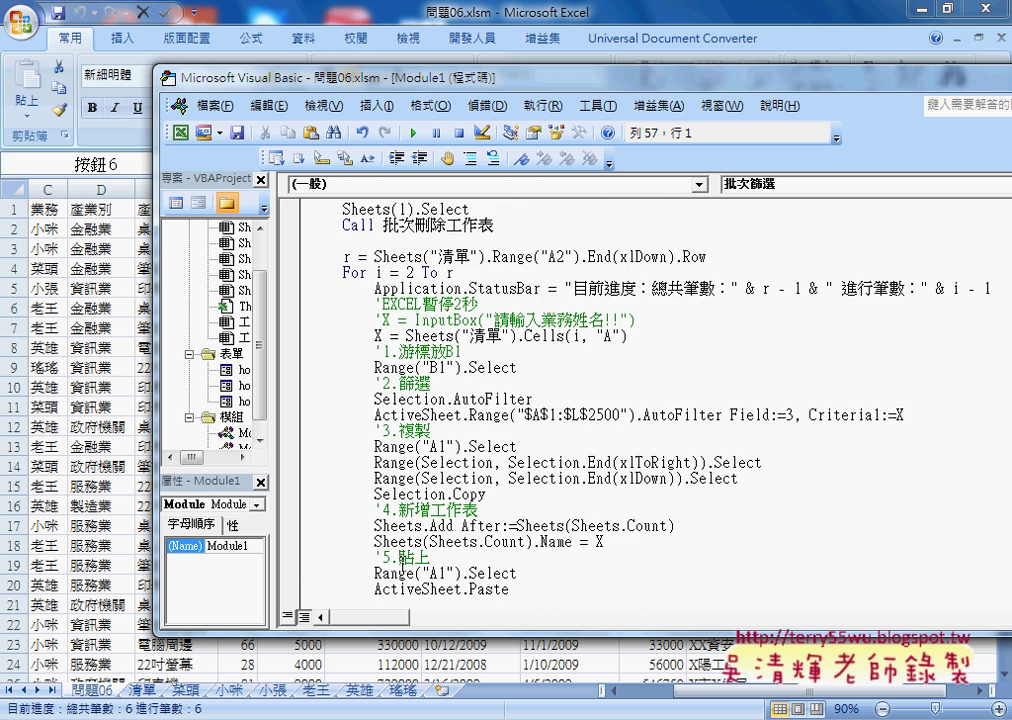
scroll(402, 566, "up", 5)
scroll(402, 566, "up", 1)
scroll(402, 566, "down", 2)
scroll(402, 566, "down", 1)
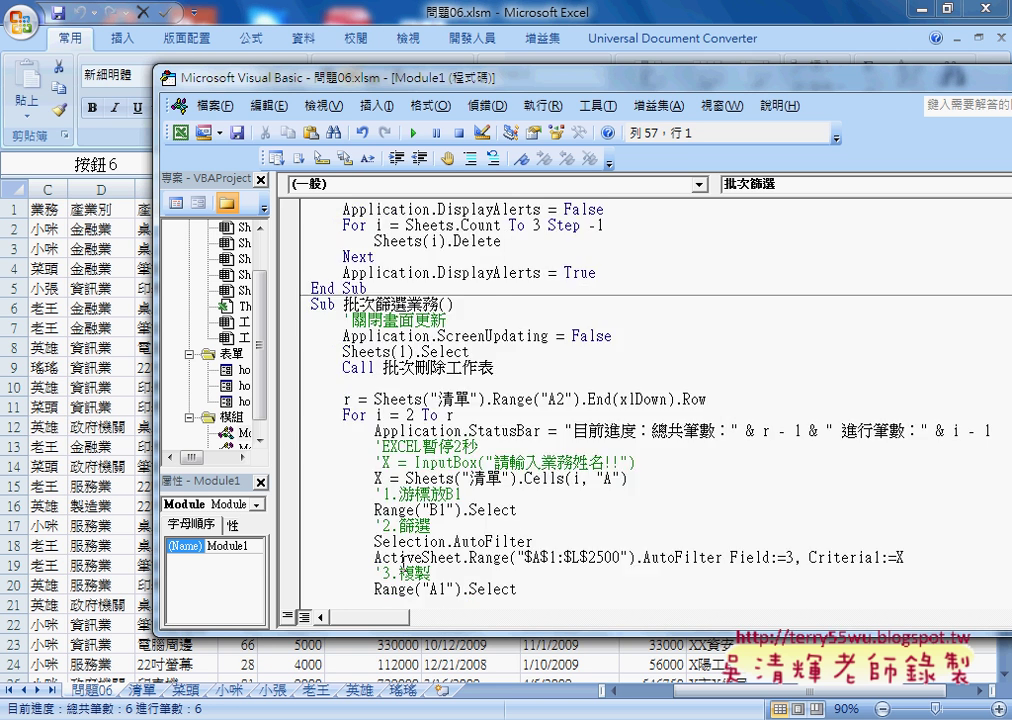
scroll(402, 566, "down", 7)
scroll(402, 566, "down", 3)
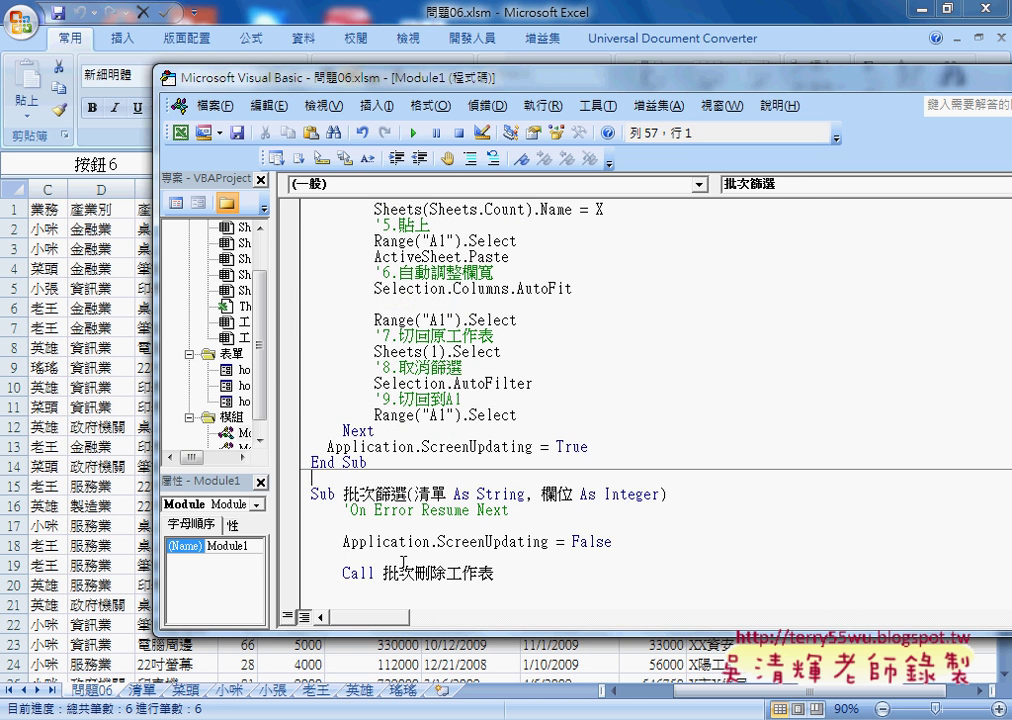
key("ctrl+z")
- Try deleting 業務 from the macro's name, then undo to restore it
scroll(402, 566, "up", 3)
scroll(402, 566, "up", 4)
scroll(402, 428, "up", 2)
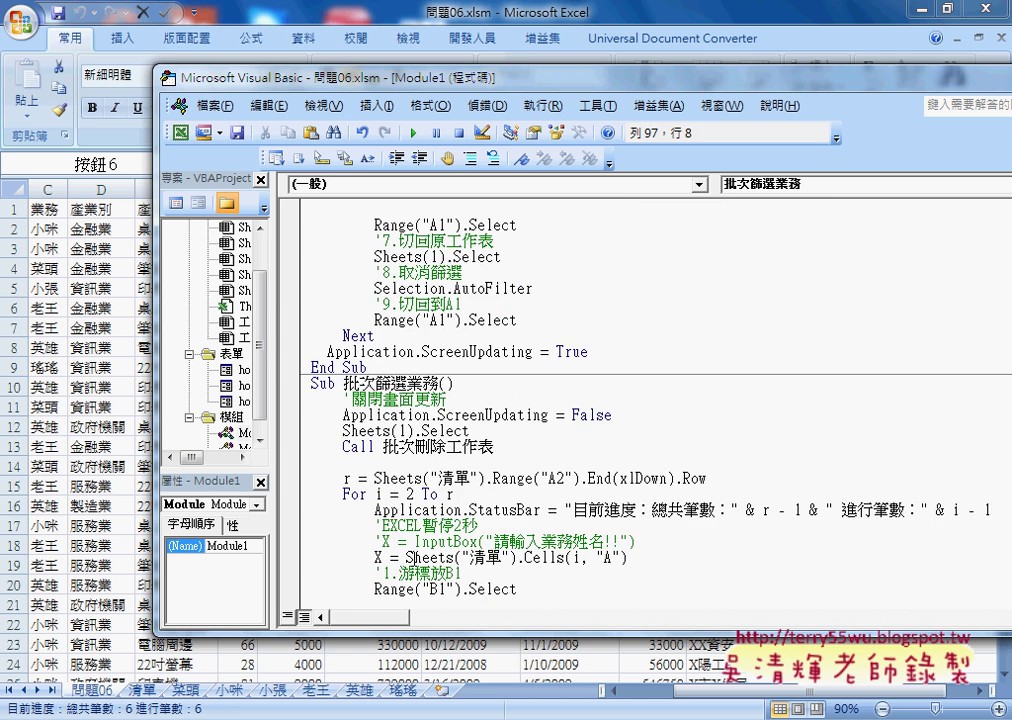
left_click_drag(404, 383, 437, 383)
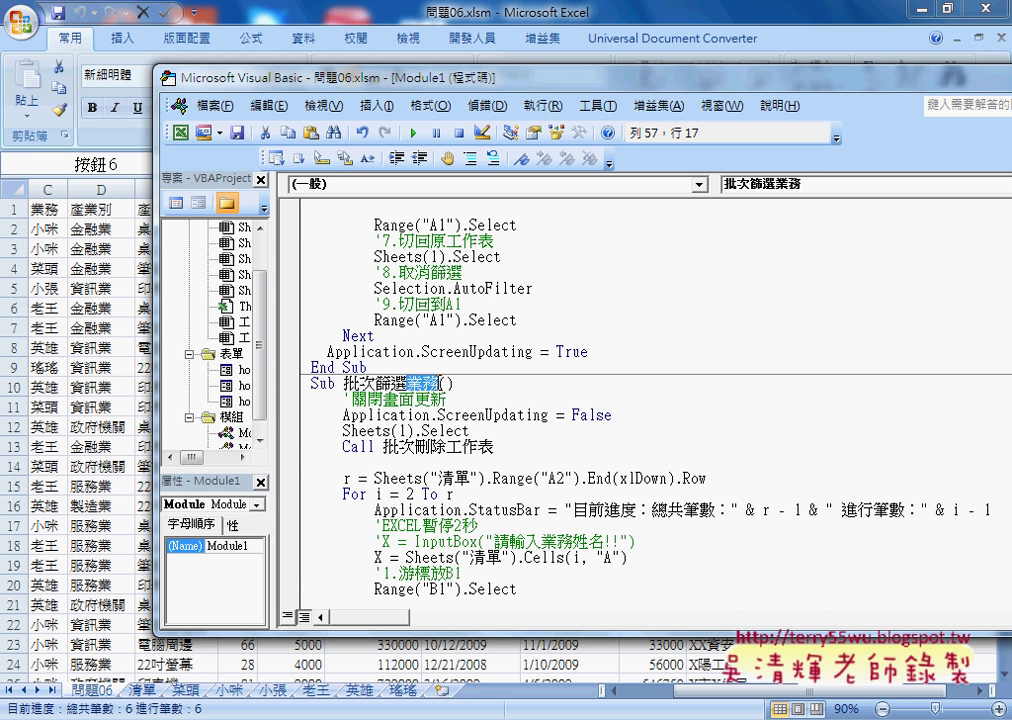
key("Delete")
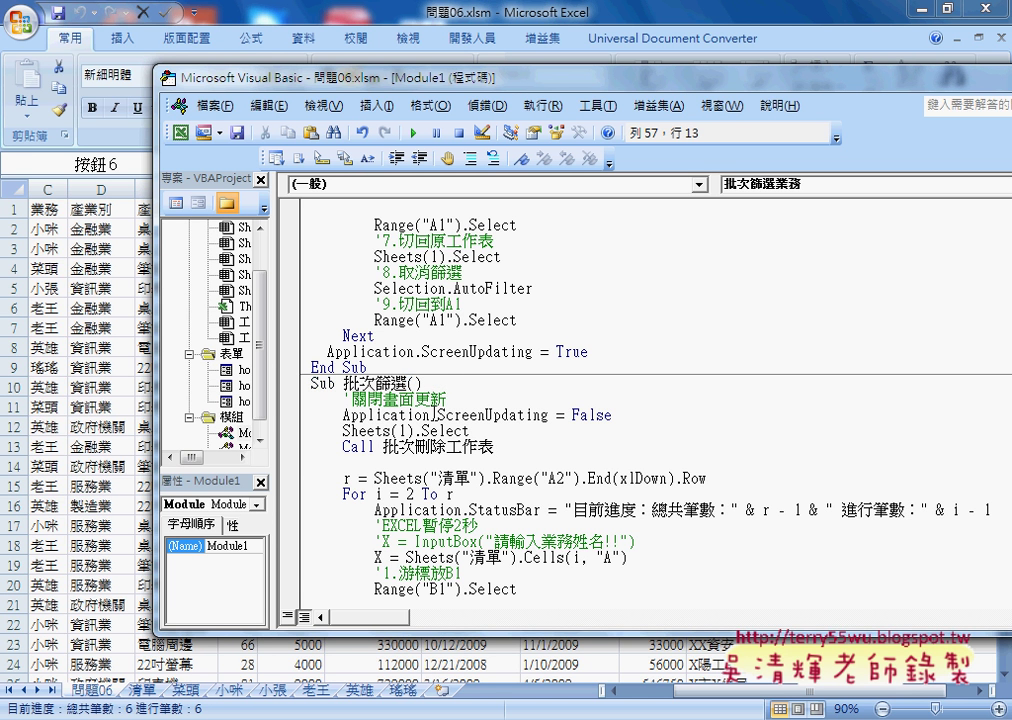
key("ctrl+z")
key("Up")
scroll(390, 425, "down", 7)
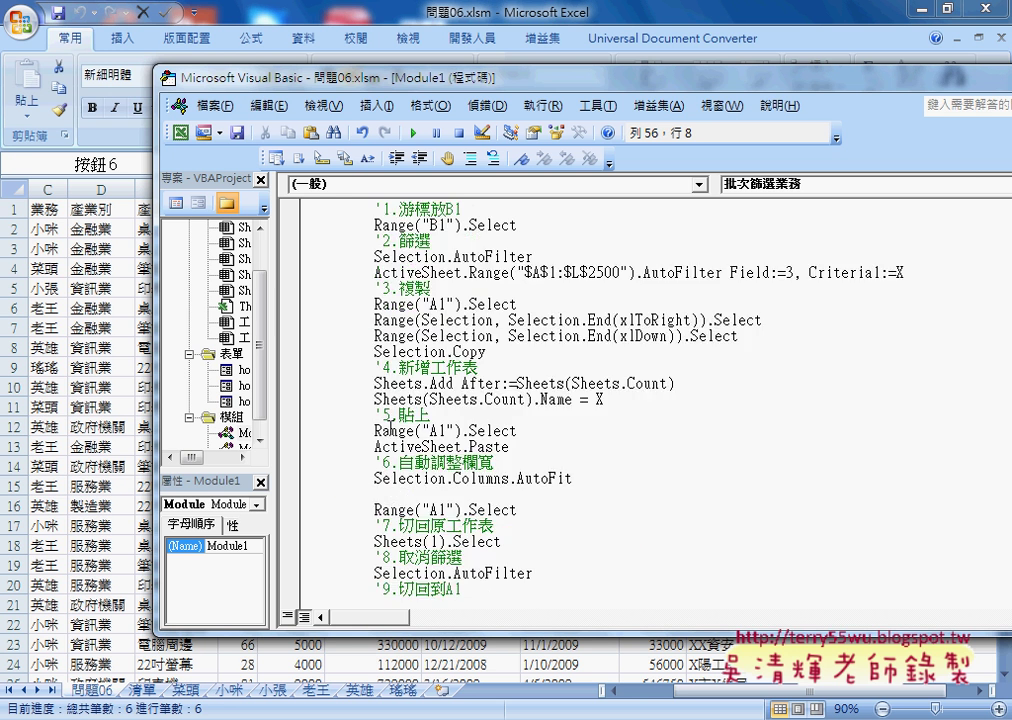
scroll(390, 425, "up", 4)
scroll(390, 425, "up", 1)
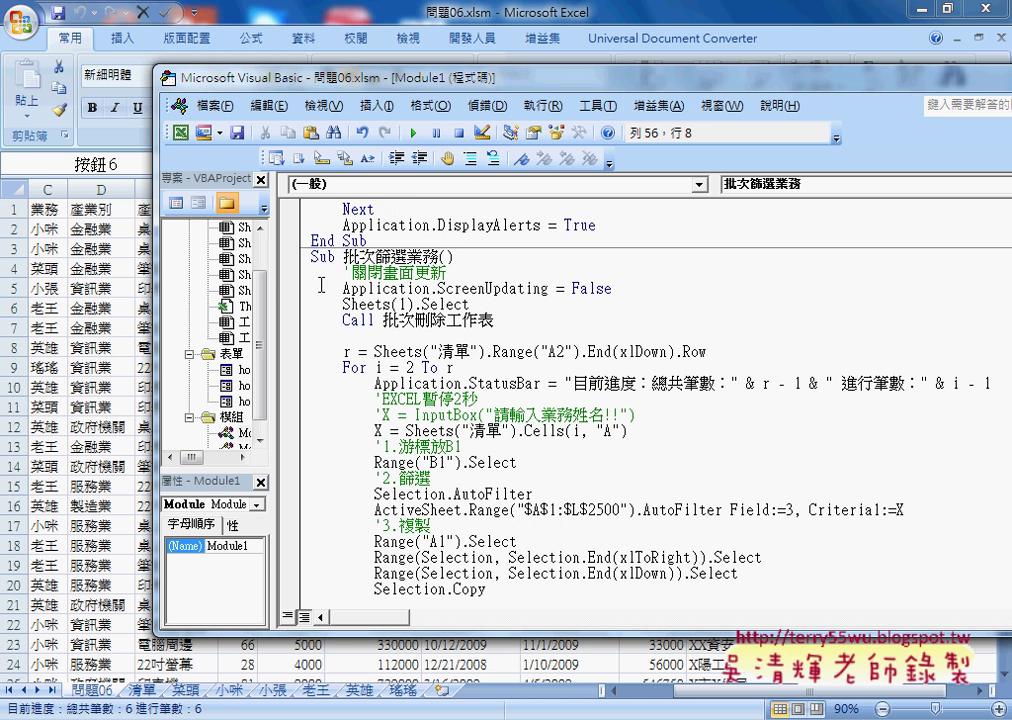
- Comment out Sub 批次篩選業務 down to Selection.Copy using the Edit toolbar's Comment Block
left_click_drag(314, 259, 487, 590)
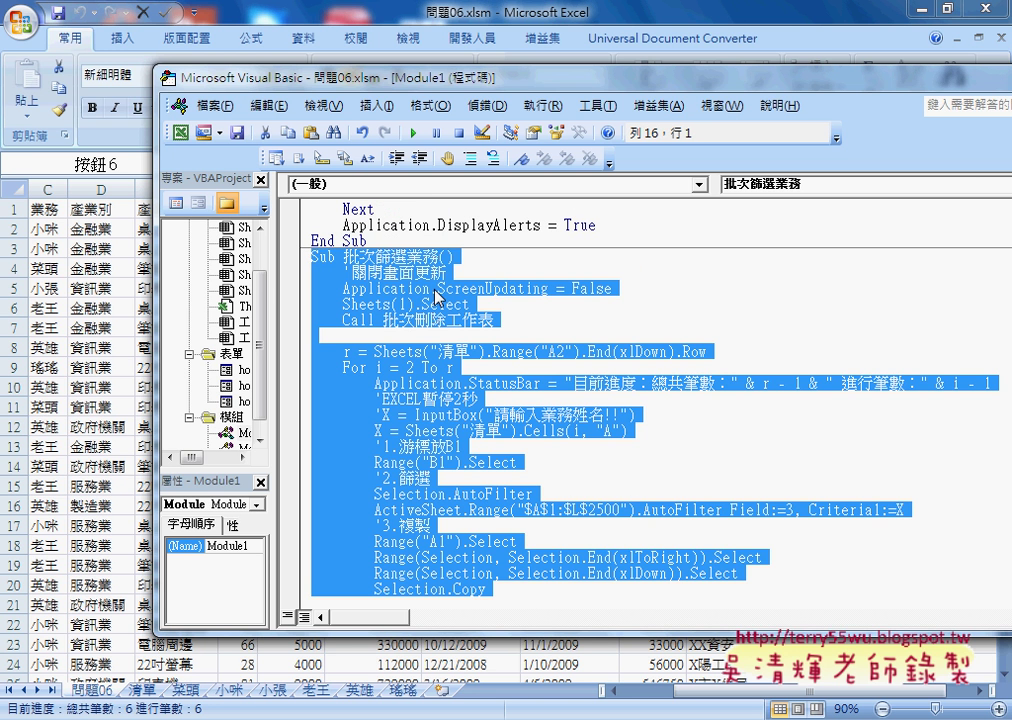
right_click(398, 159)
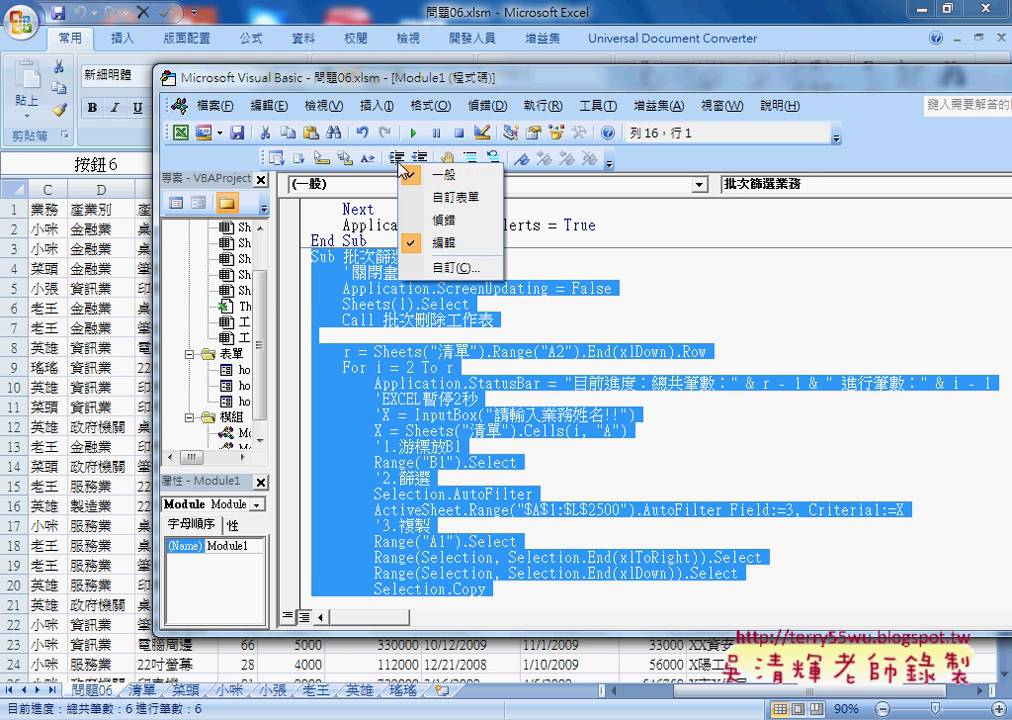
left_click(443, 242)
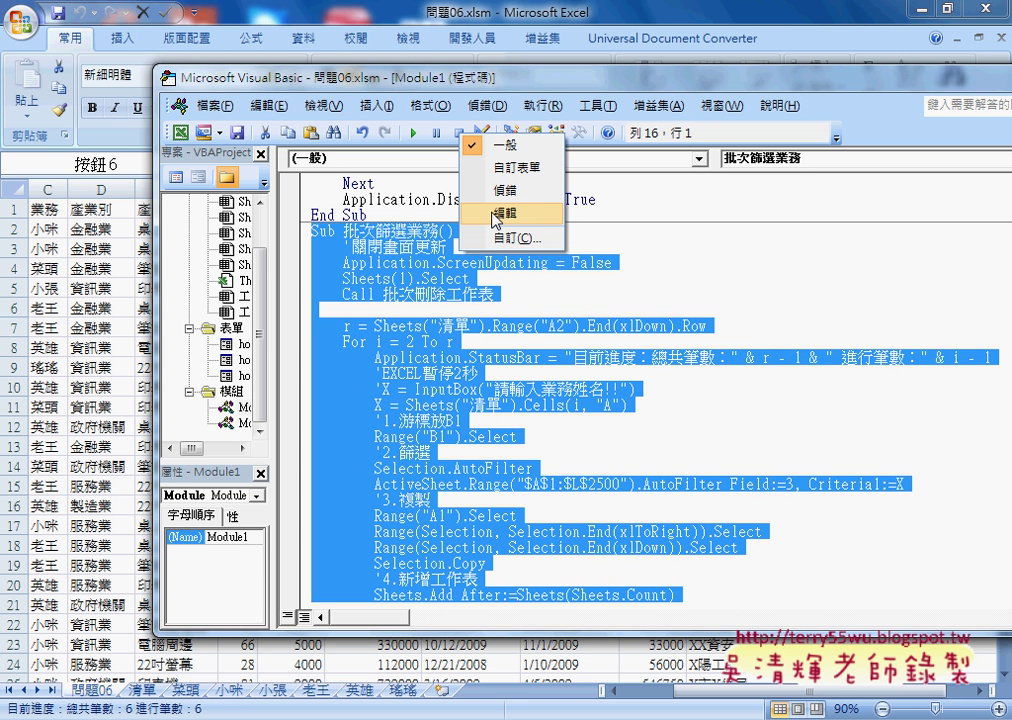
left_click(497, 216)
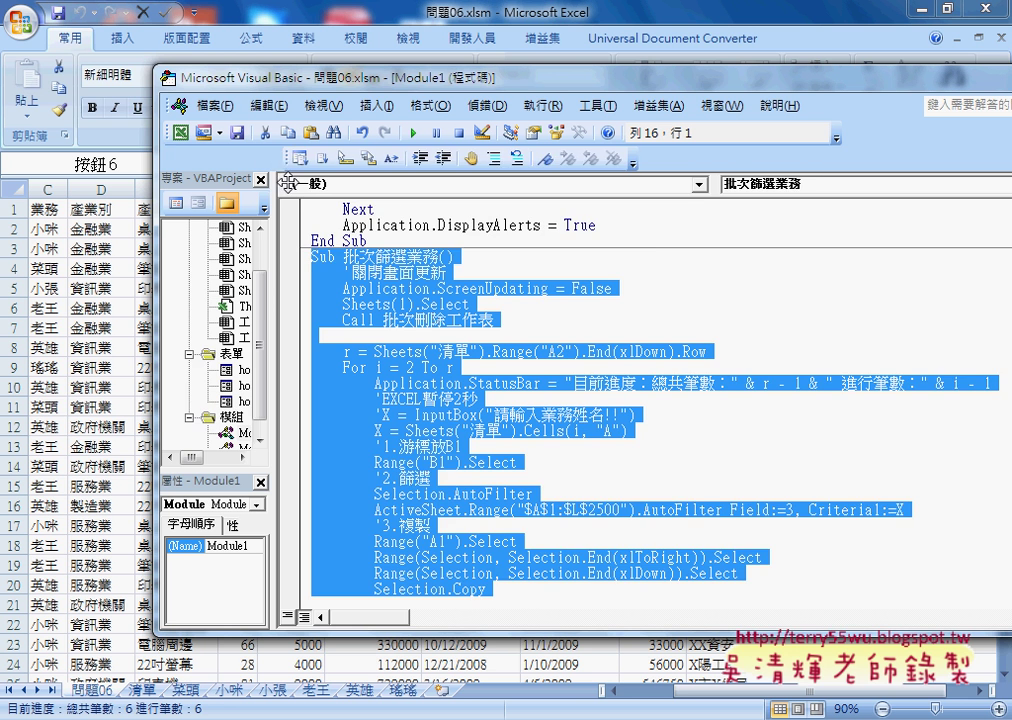
left_click_drag(266, 158, 322, 213)
left_click_drag(588, 212, 446, 158)
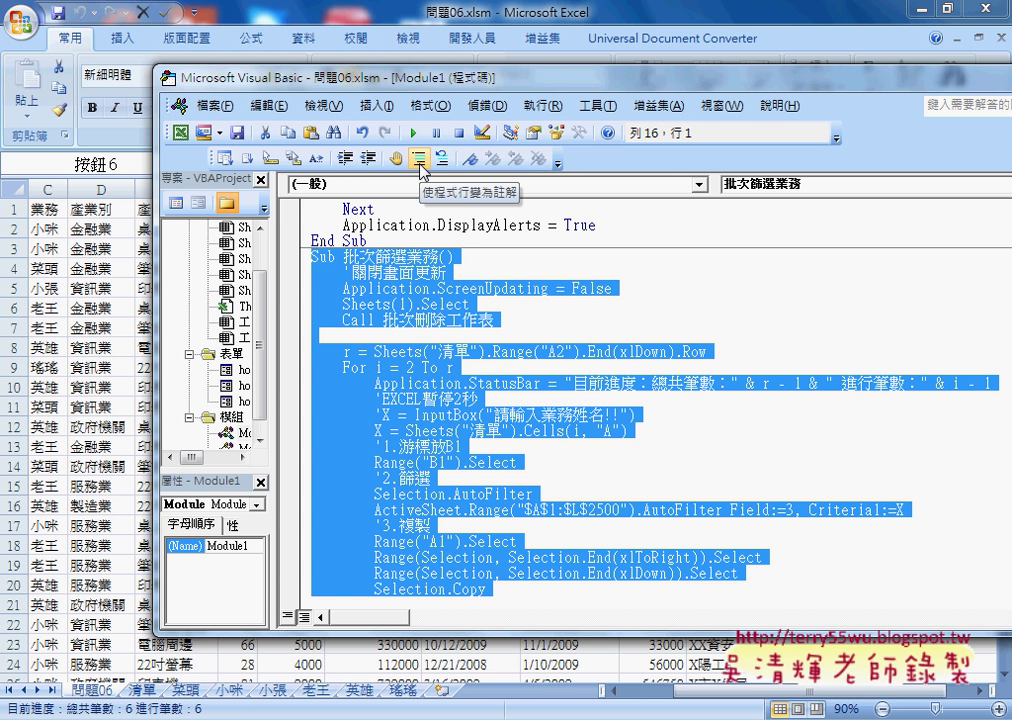
left_click(419, 158)
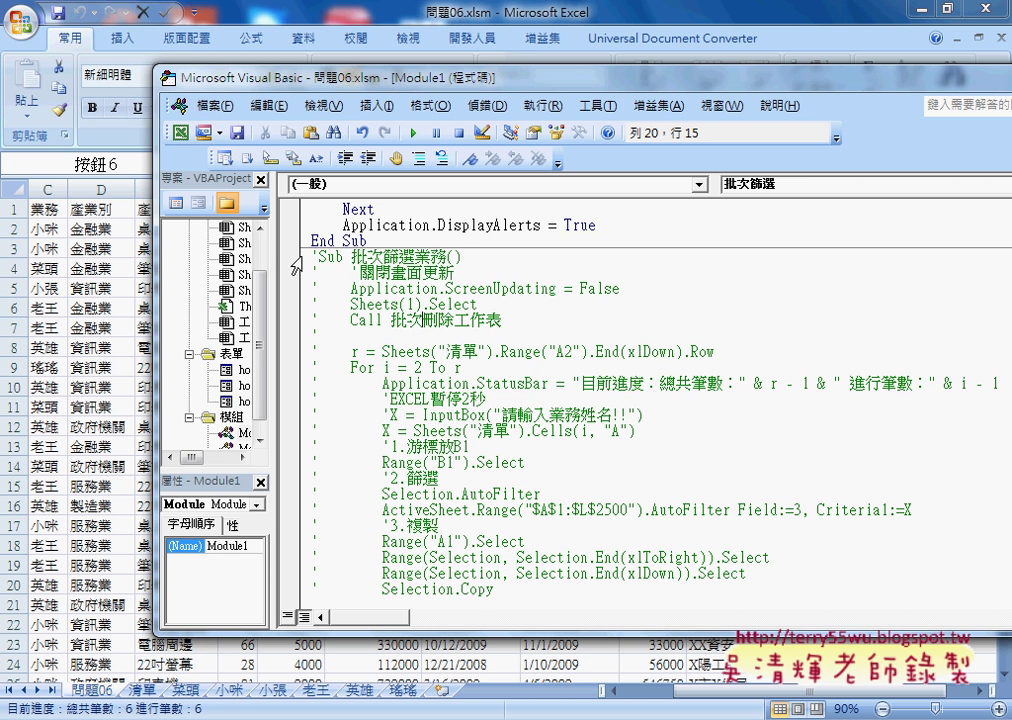
- Comment out the remaining 批次篩選業務 lines through End Sub with Comment Block
mouse_move(313, 256)
left_mouse_down()
mouse_move(339, 278)
mouse_move(378, 612)
mouse_move(458, 592)
left_mouse_up()
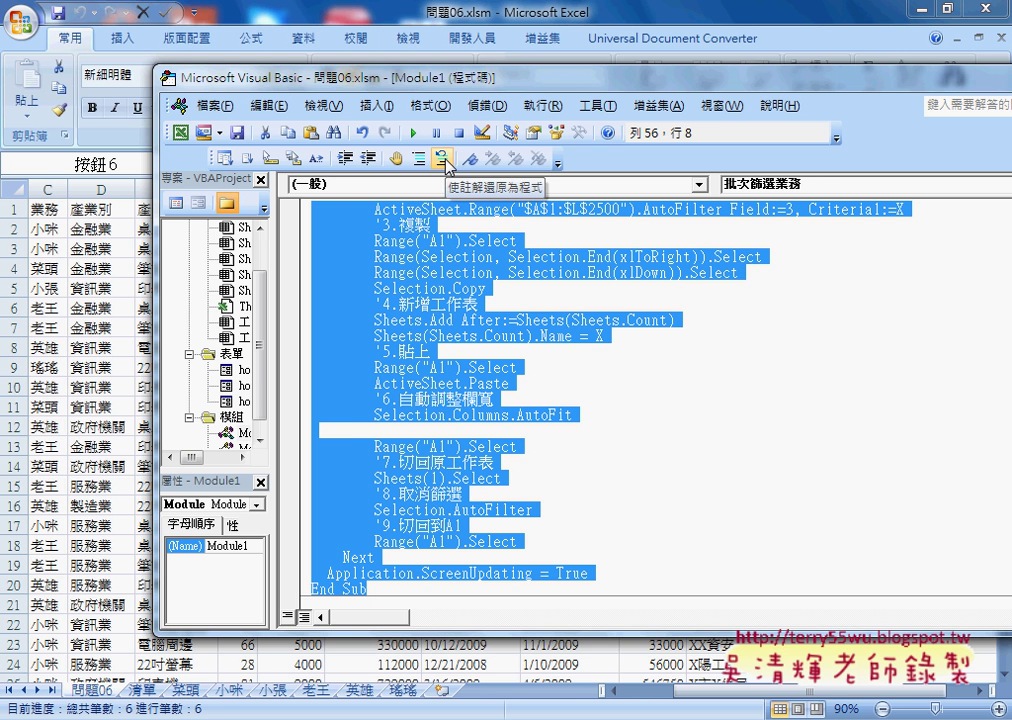
left_click(419, 158)
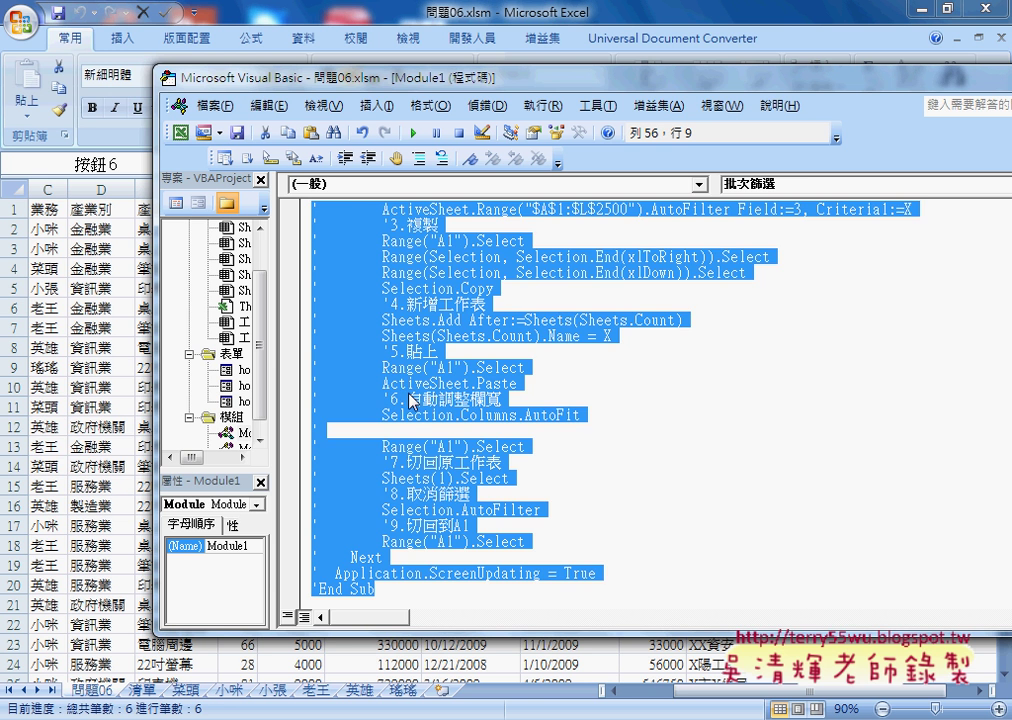
scroll(408, 400, "up", 2)
scroll(290, 258, "up", 3)
scroll(367, 333, "up", 2)
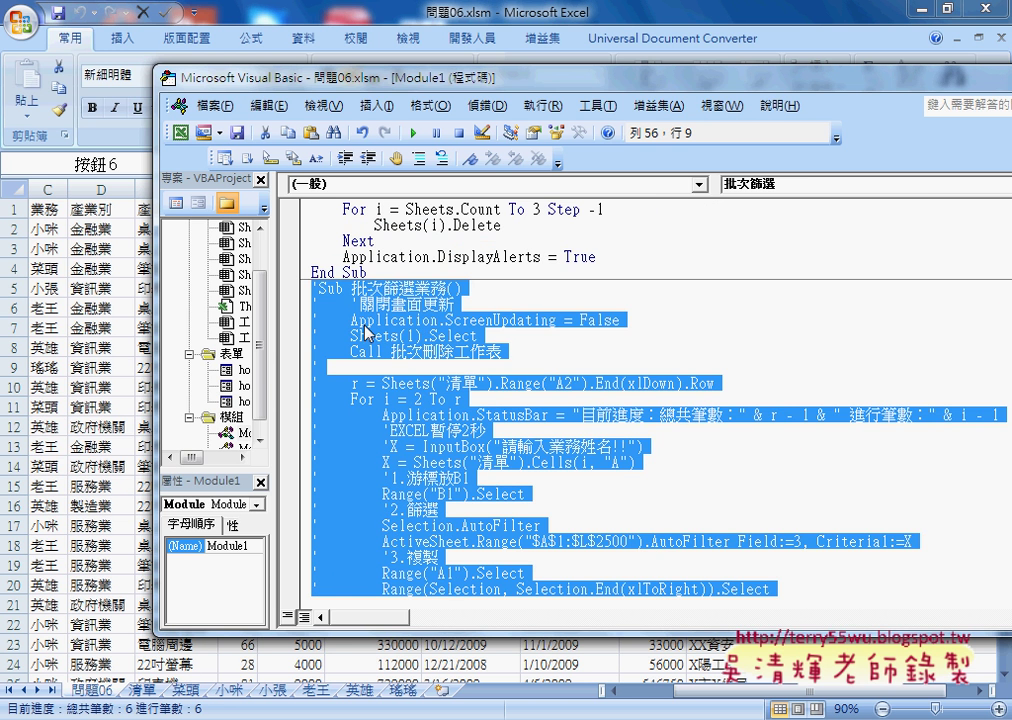
key("Left")
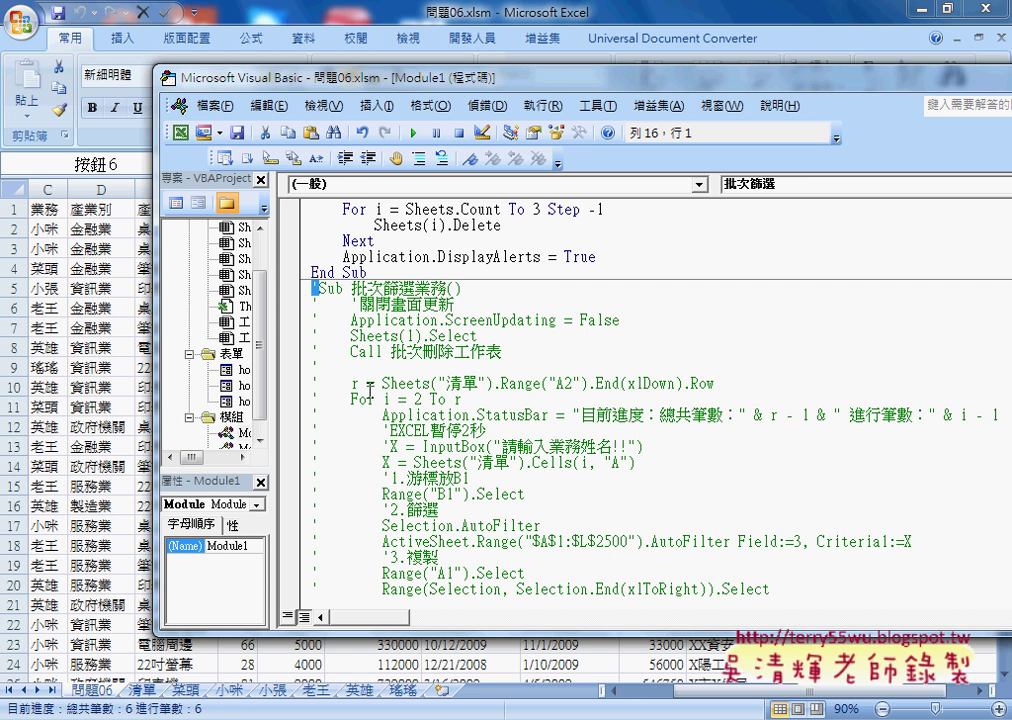
scroll(368, 430, "down", 3)
scroll(371, 432, "down", 4)
scroll(370, 432, "down", 4)
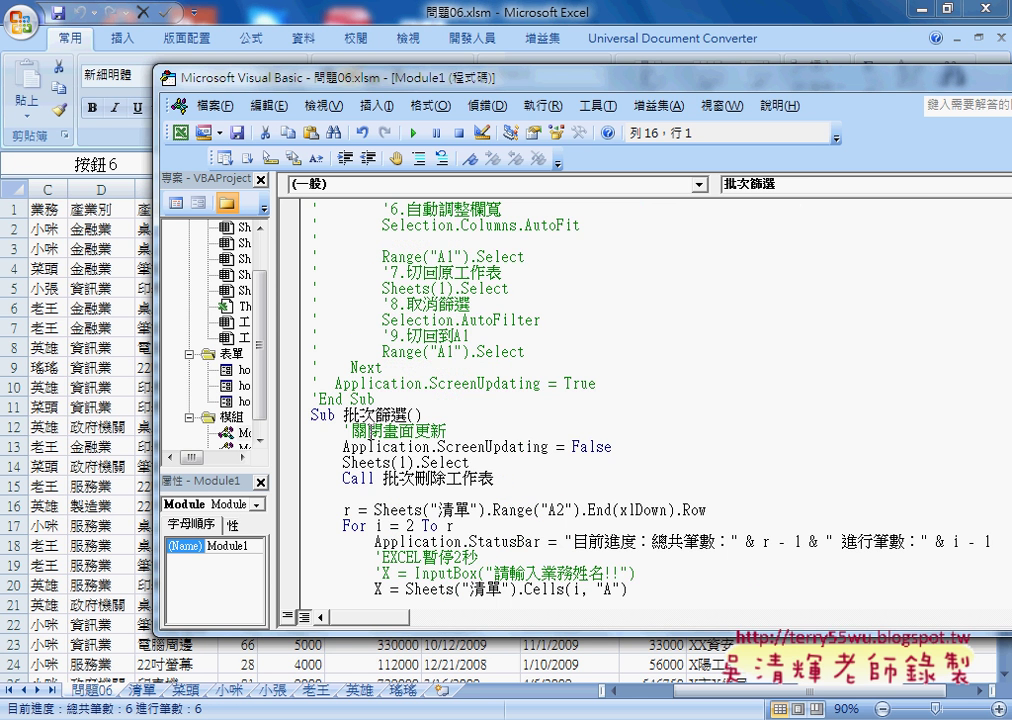
left_click_drag(408, 414, 343, 414)
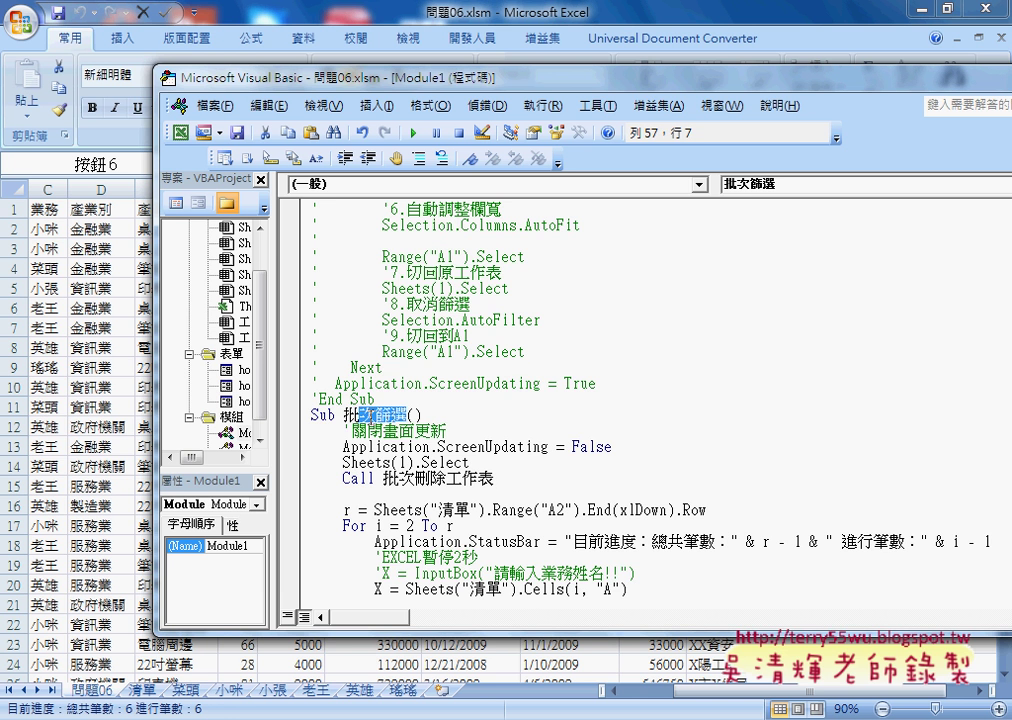
scroll(483, 438, "up", 1)
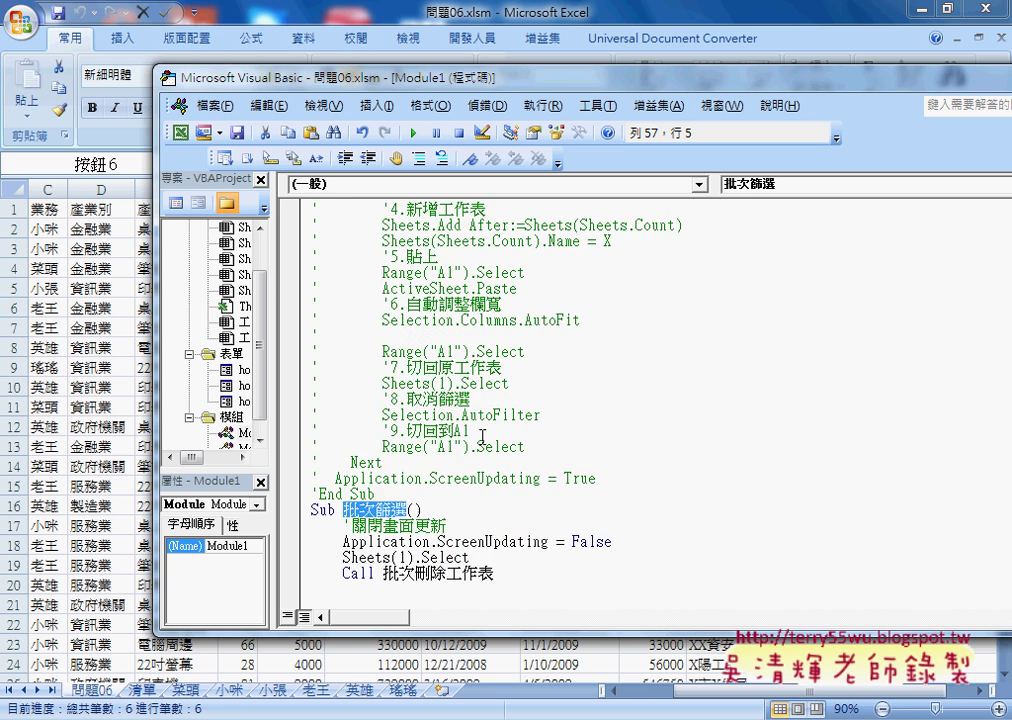
scroll(483, 436, "up", 6)
scroll(520, 420, "up", 4)
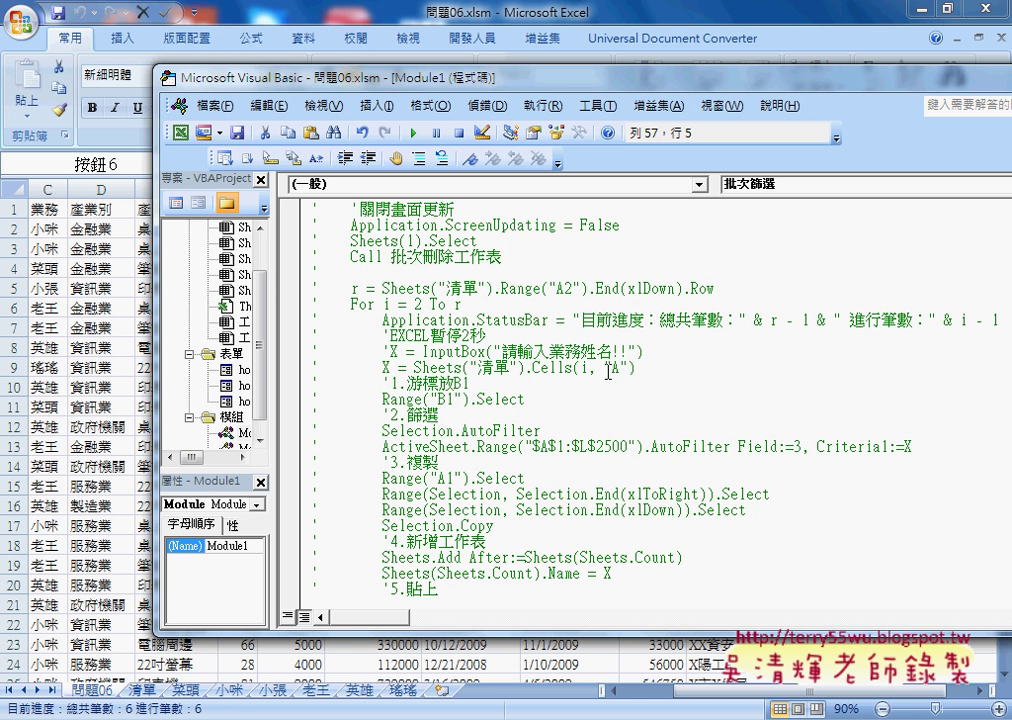
left_click_drag(604, 367, 631, 367)
left_click_drag(566, 289, 549, 289)
left_click(612, 367)
left_click(119, 557)
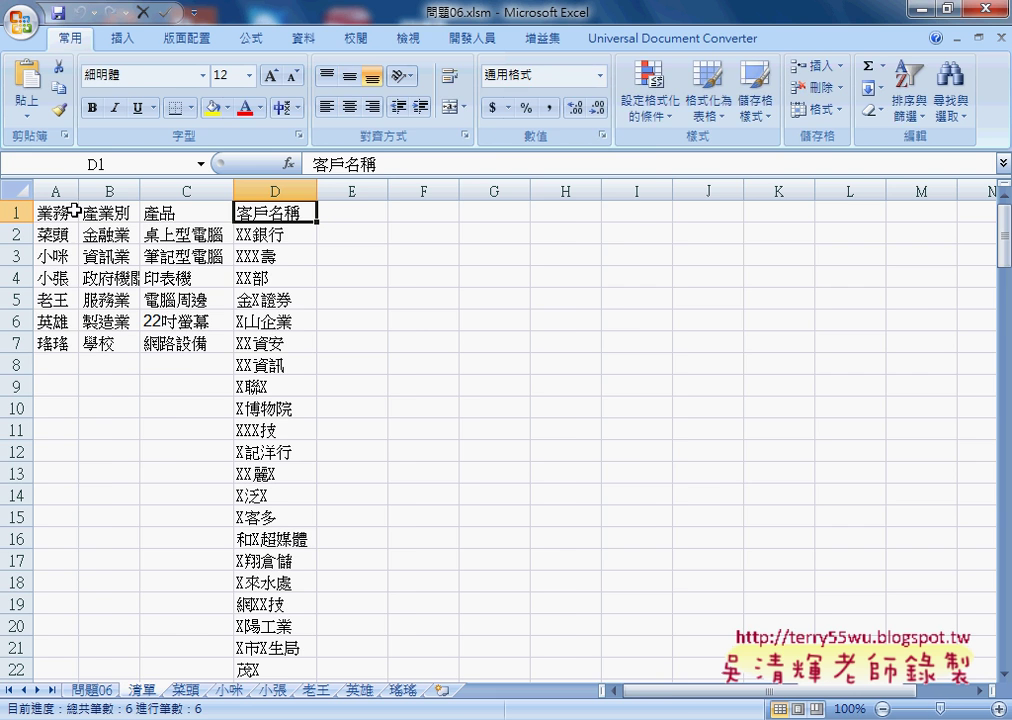
left_click(88, 689)
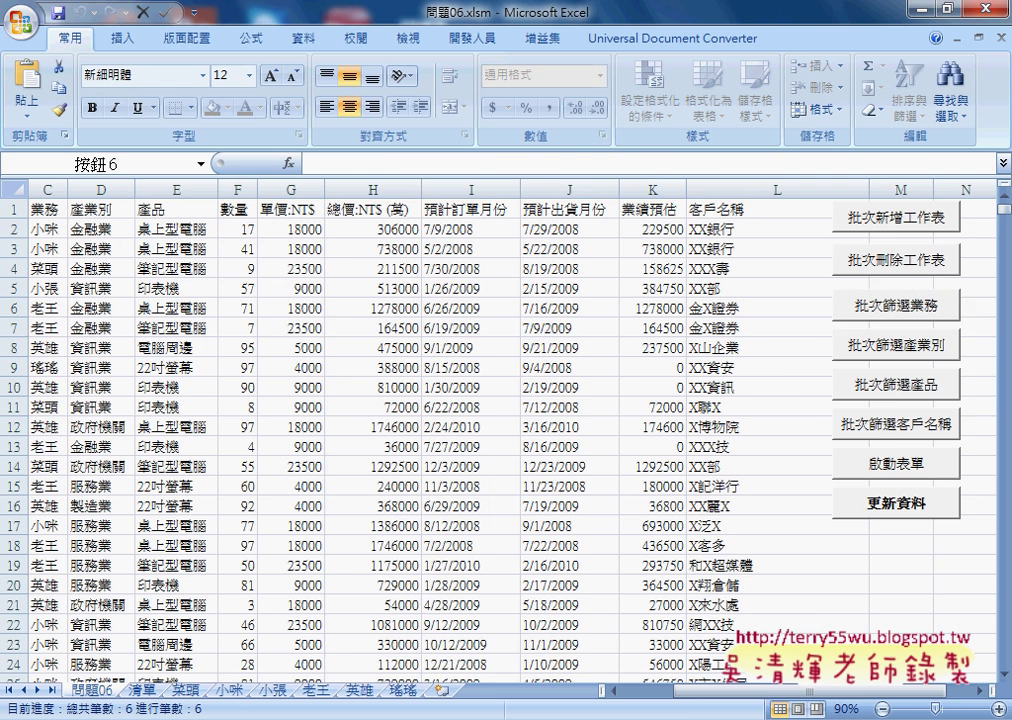
left_click(560, 600)
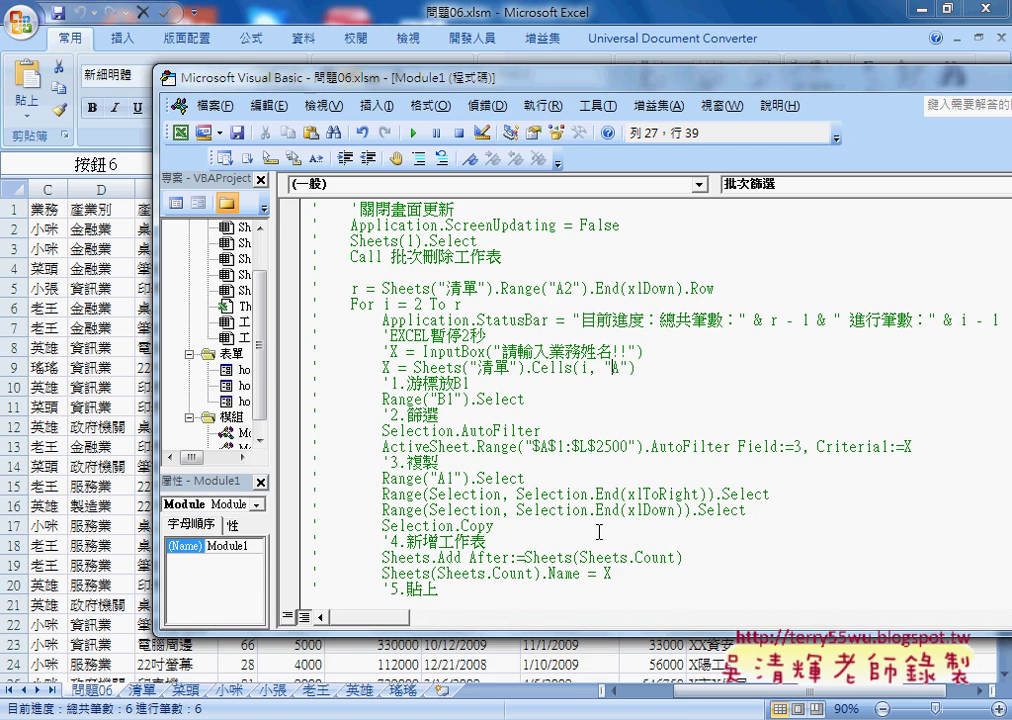
scroll(599, 532, "down", 10)
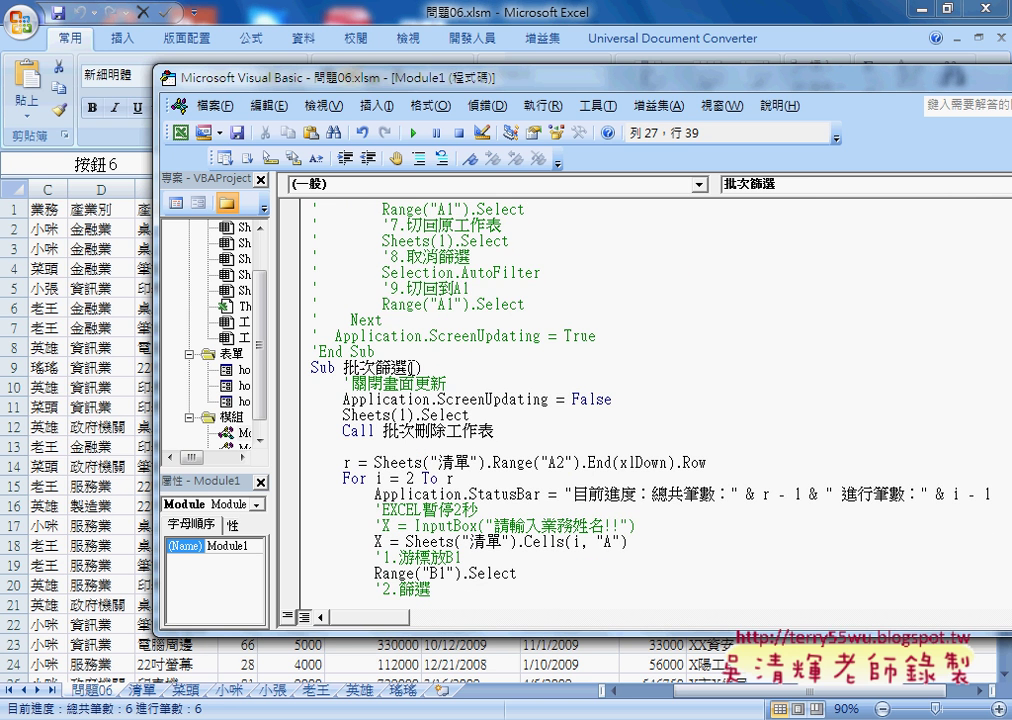
left_click_drag(422, 368, 405, 368)
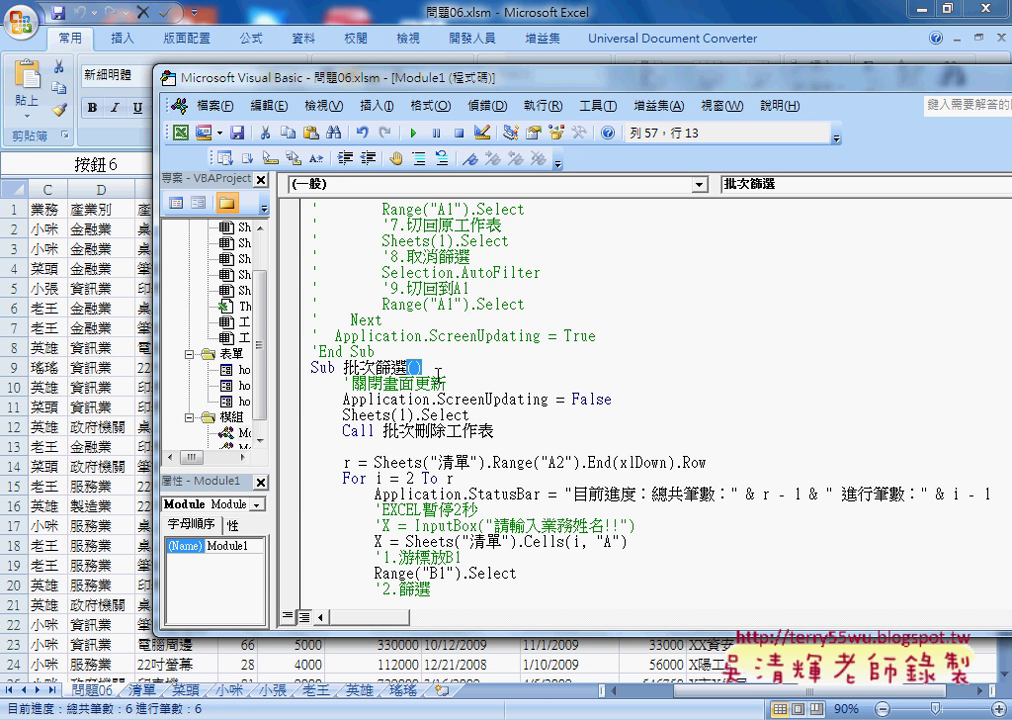
- Put the parameters 清單 and 欄位 inside the Sub 批次篩選 header's parentheses
left_click(433, 372)
left_click(426, 370)
double_click(426, 370)
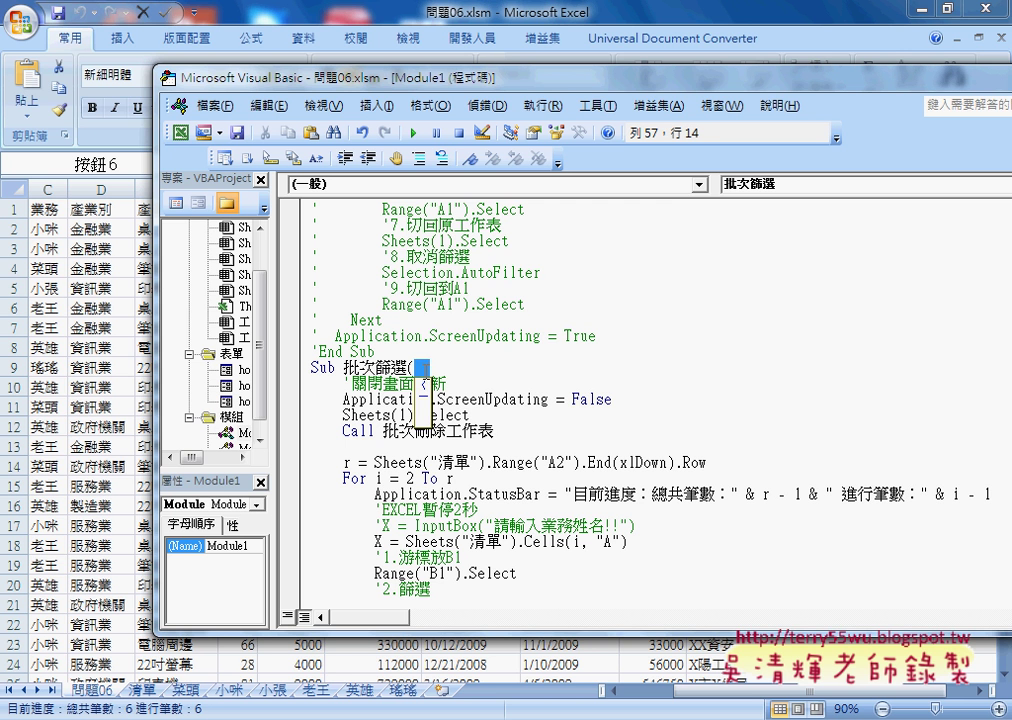
type("清")
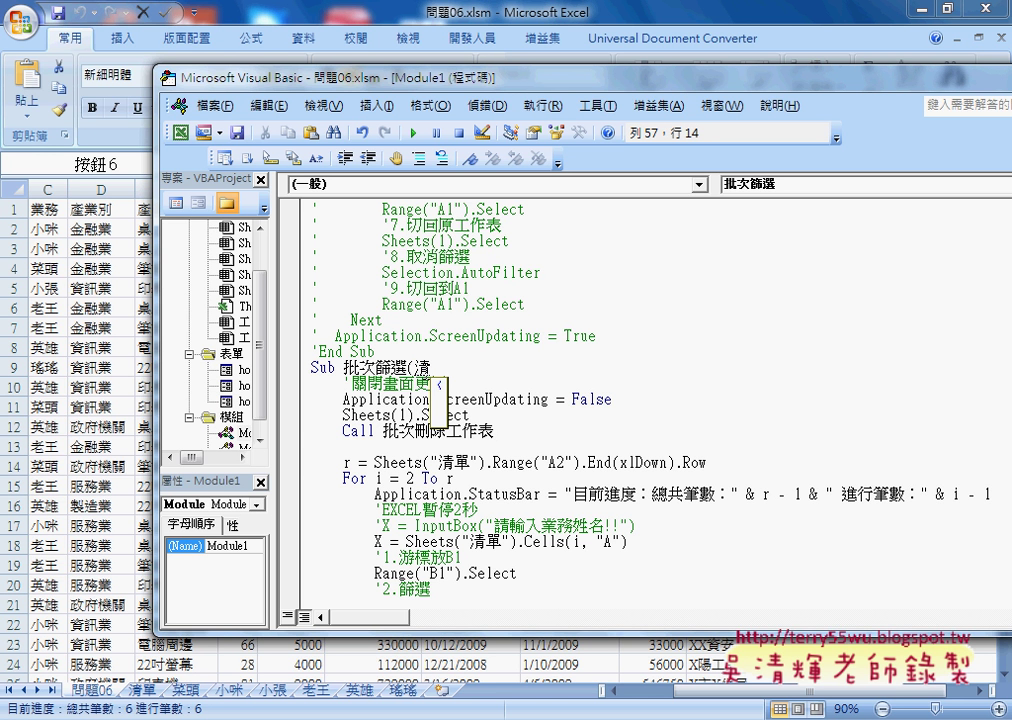
type("單)")
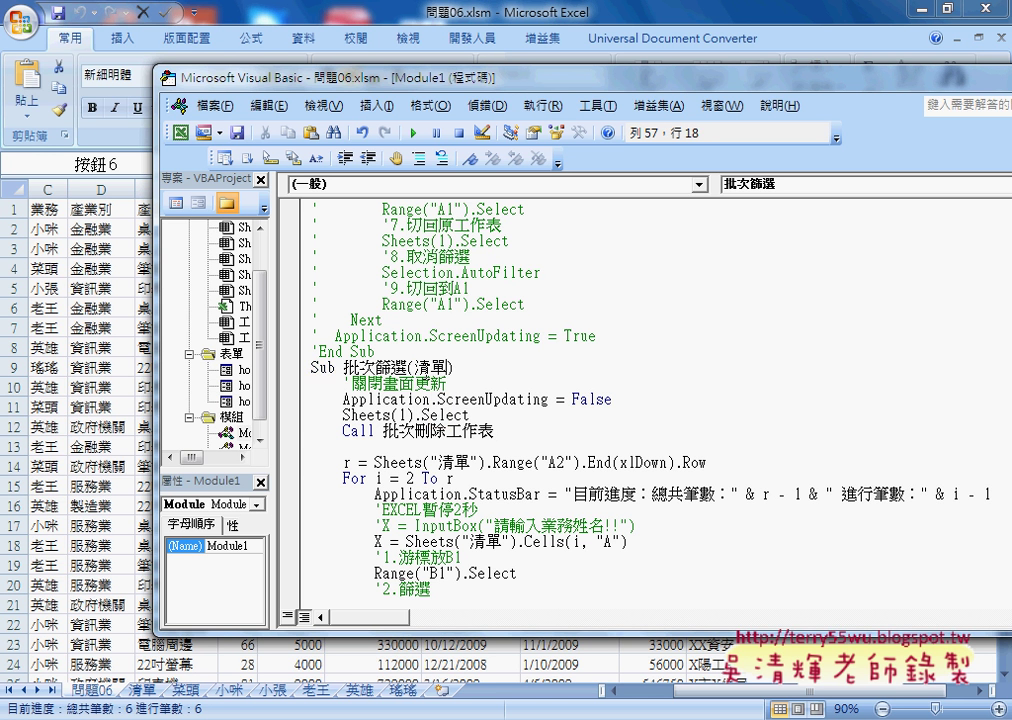
type(",")
type("欄")
type("數")
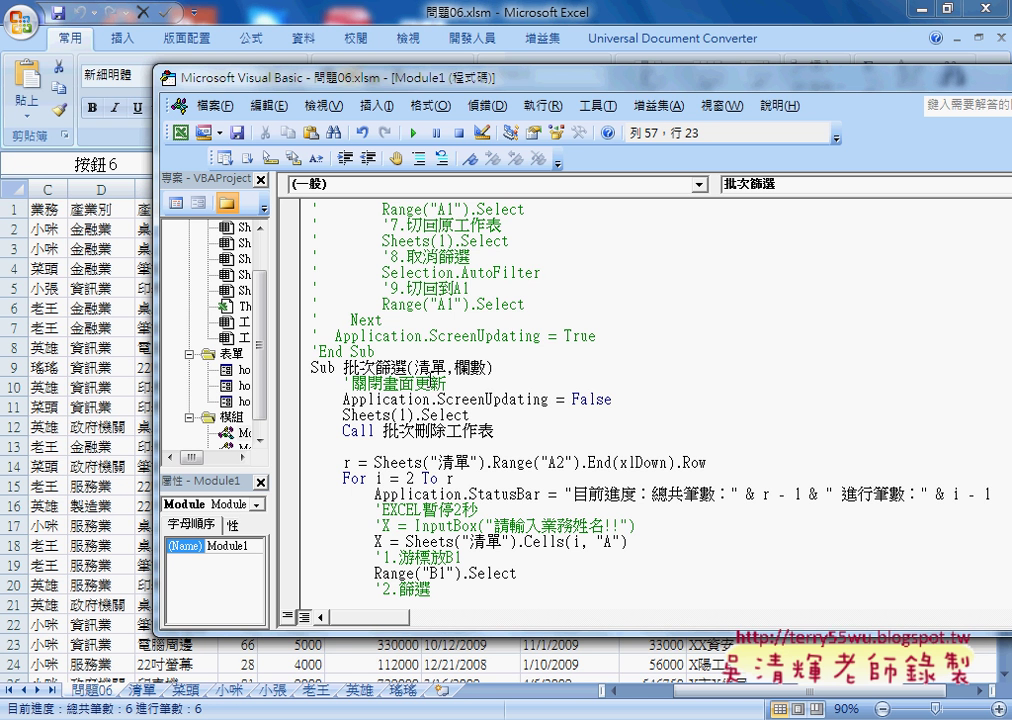
scroll(357, 320, "down", 1)
scroll(473, 415, "down", 3)
scroll(473, 415, "down", 4)
scroll(473, 415, "down", 2)
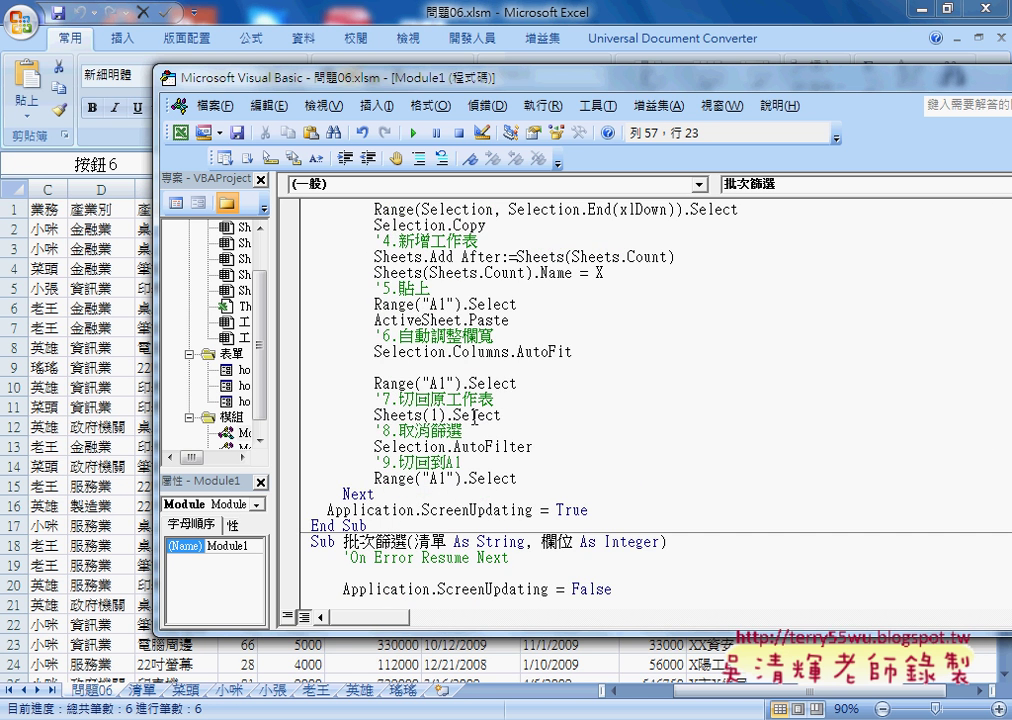
scroll(452, 414, "up", 4)
scroll(573, 524, "up", 6)
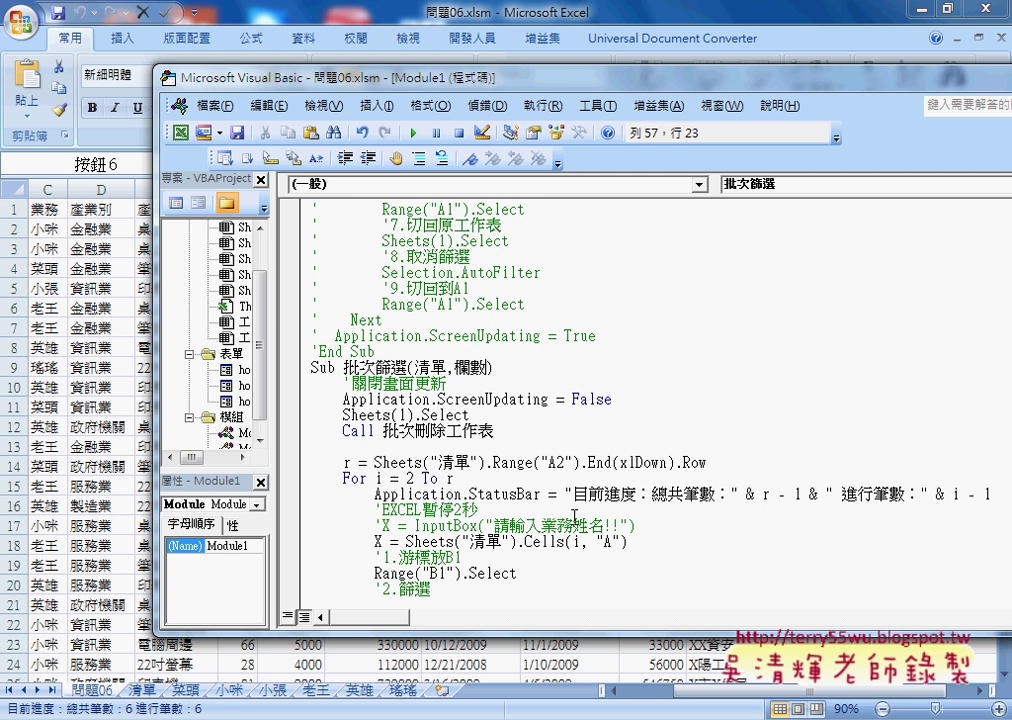
left_click_drag(483, 368, 465, 368)
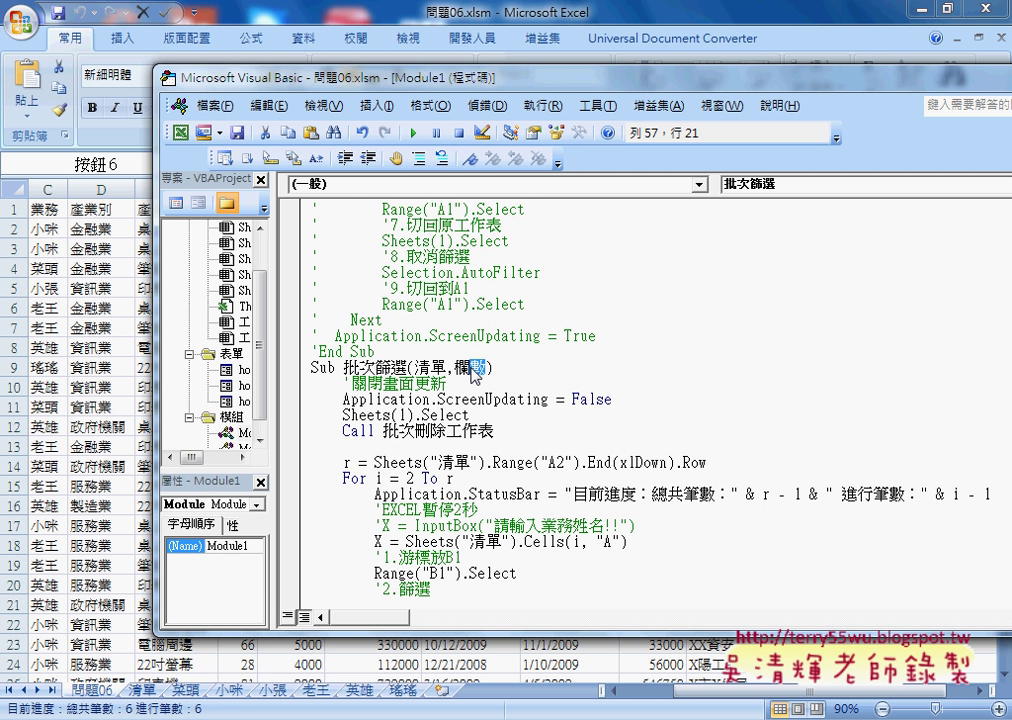
right_click(474, 373)
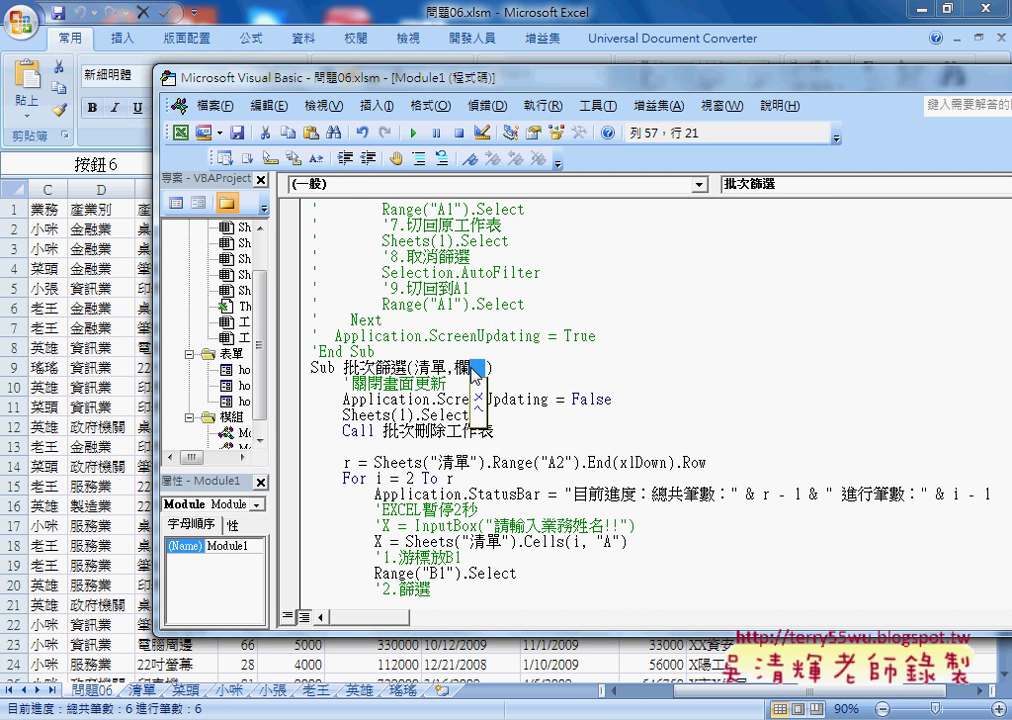
type("位")
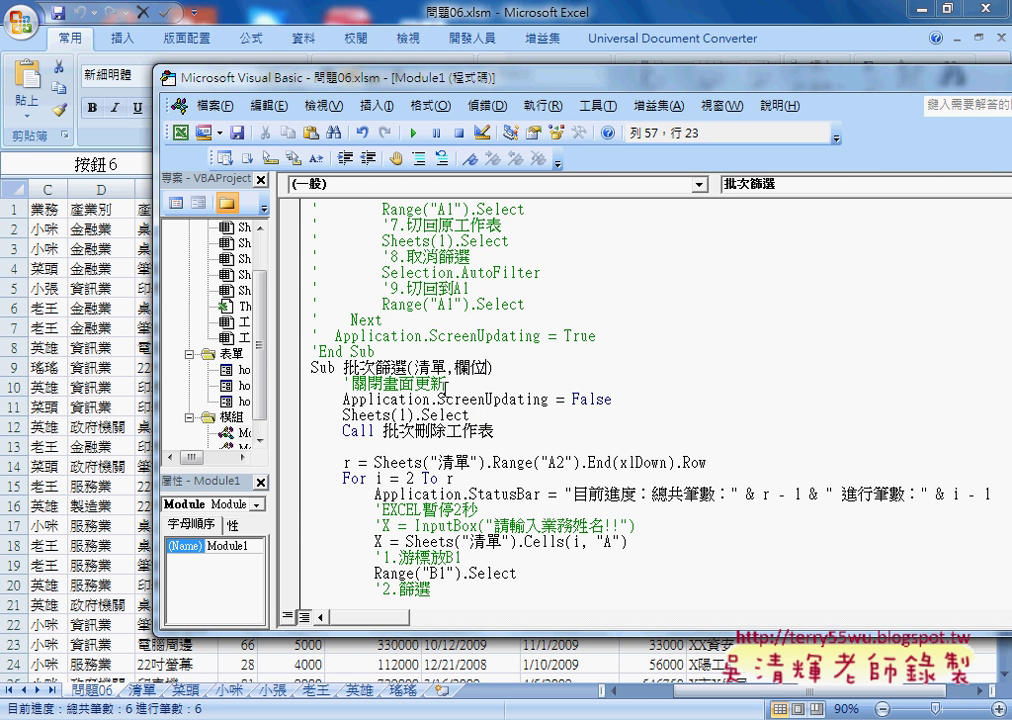
- Declare 清單 as String and start typing a type declaration after 欄位
left_click(468, 368)
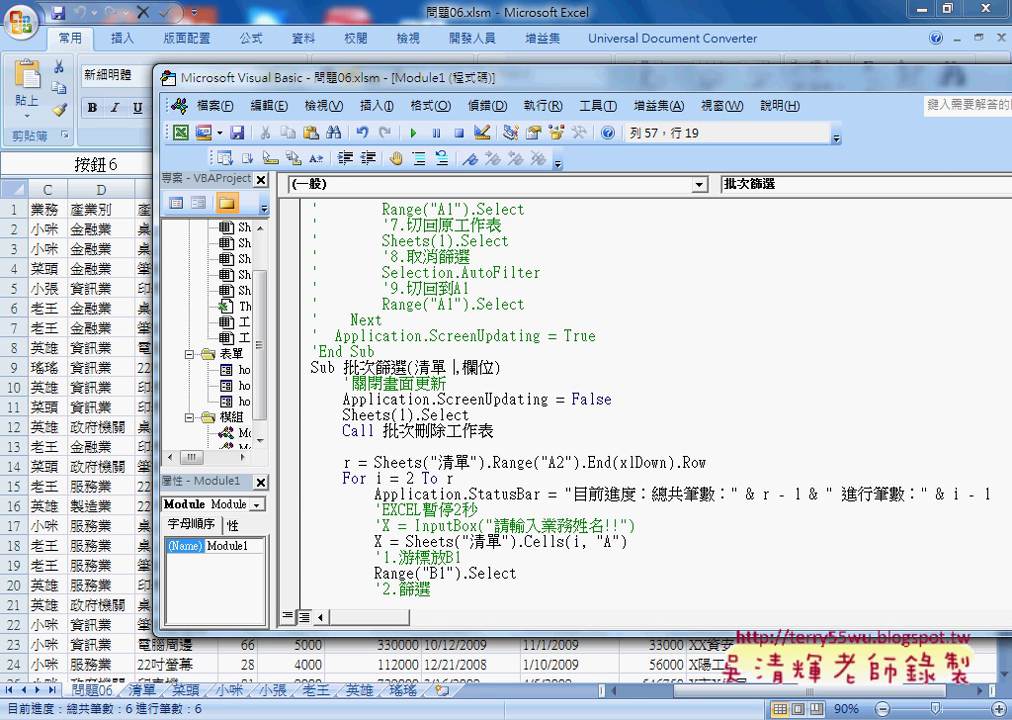
type("y")
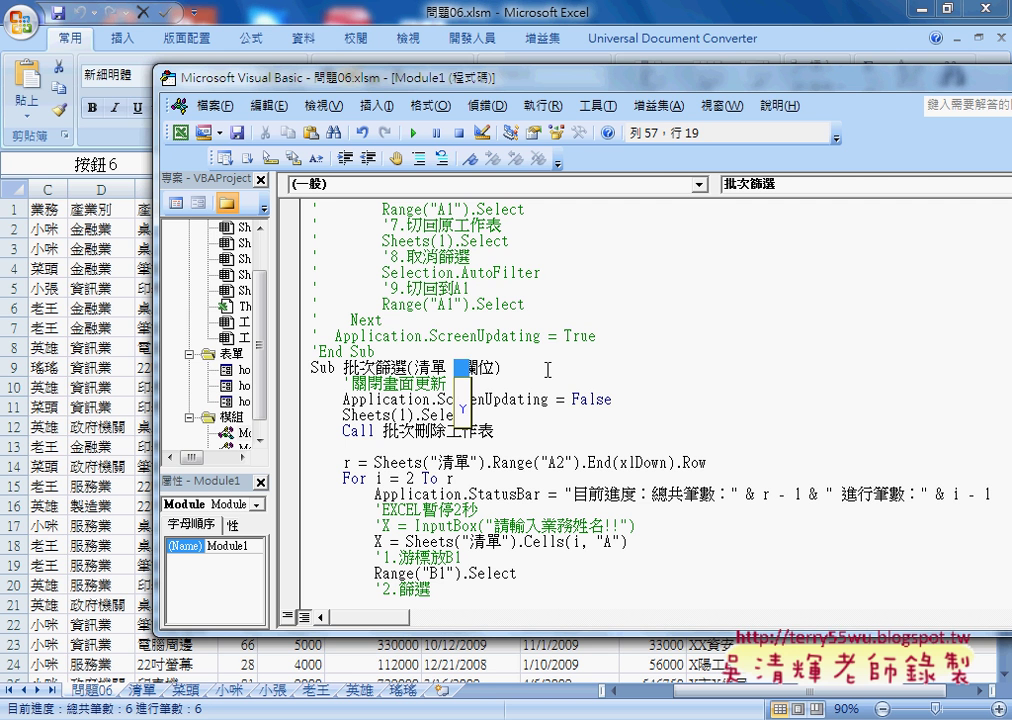
key("BackSpace")
type(",")
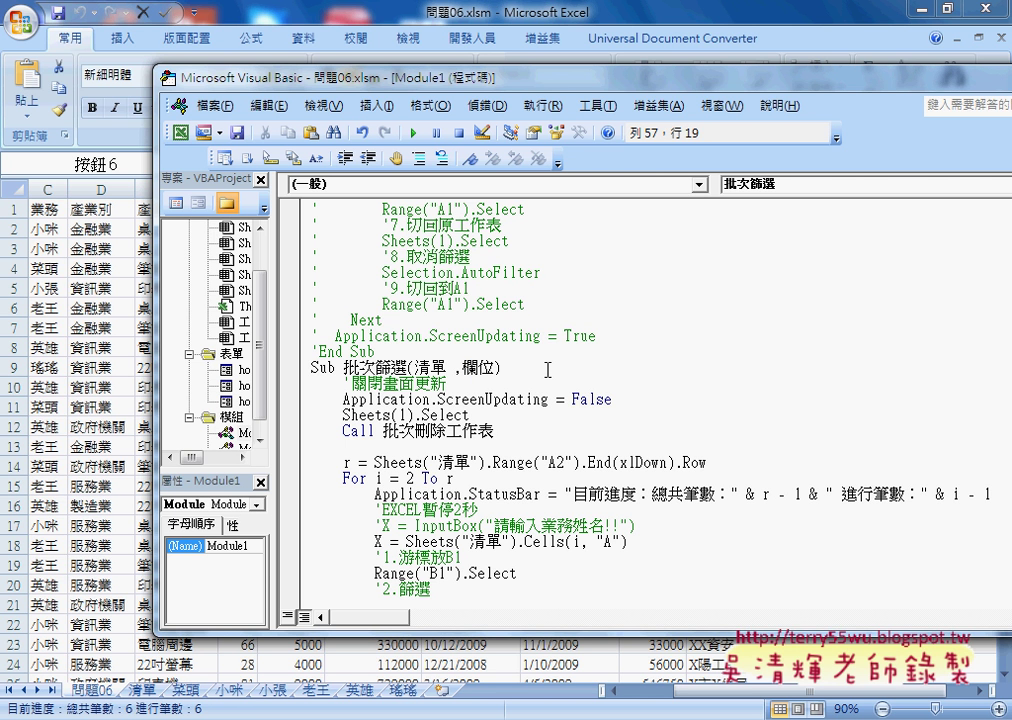
type("as")
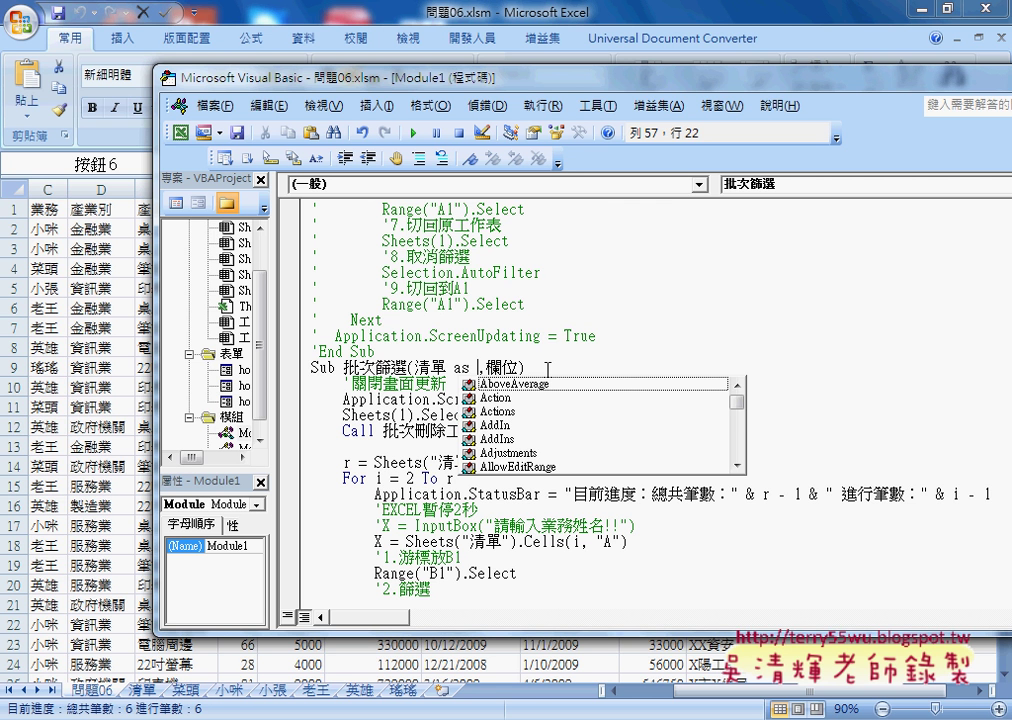
type(" string")
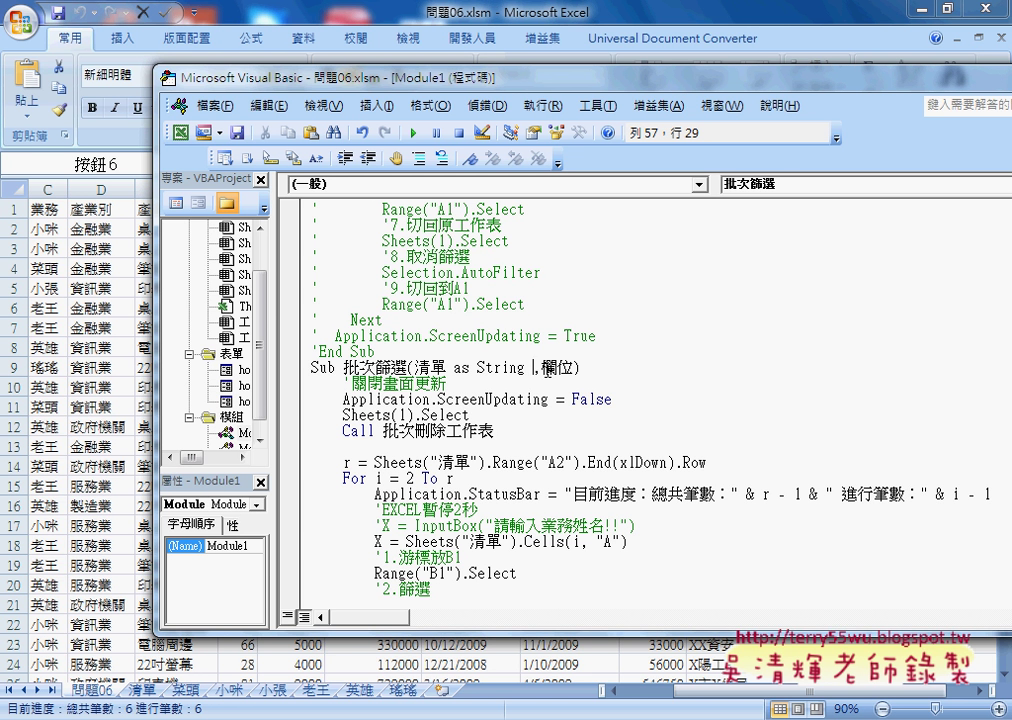
key("Right")
key("Right")
key("Right")
type("as Str")
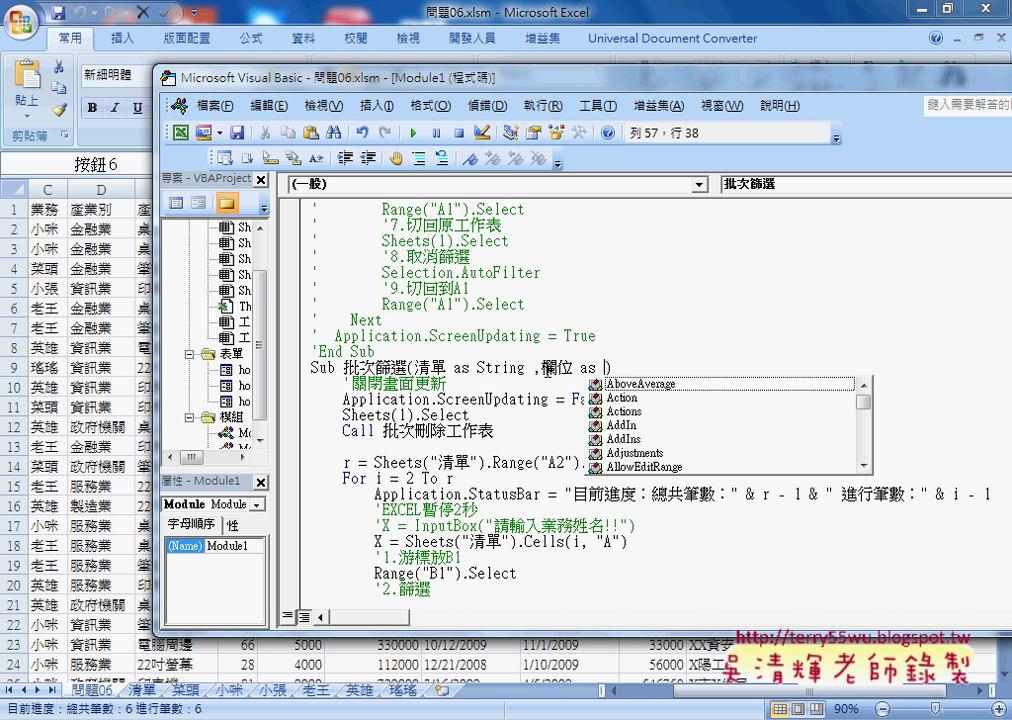
type("i")
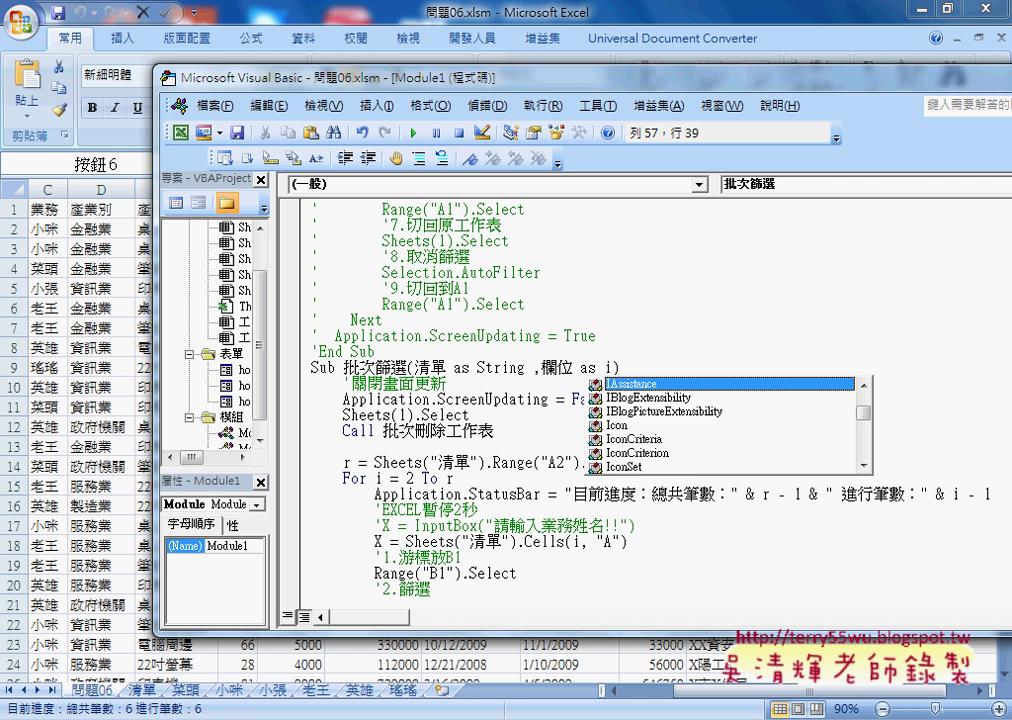
type("ng")
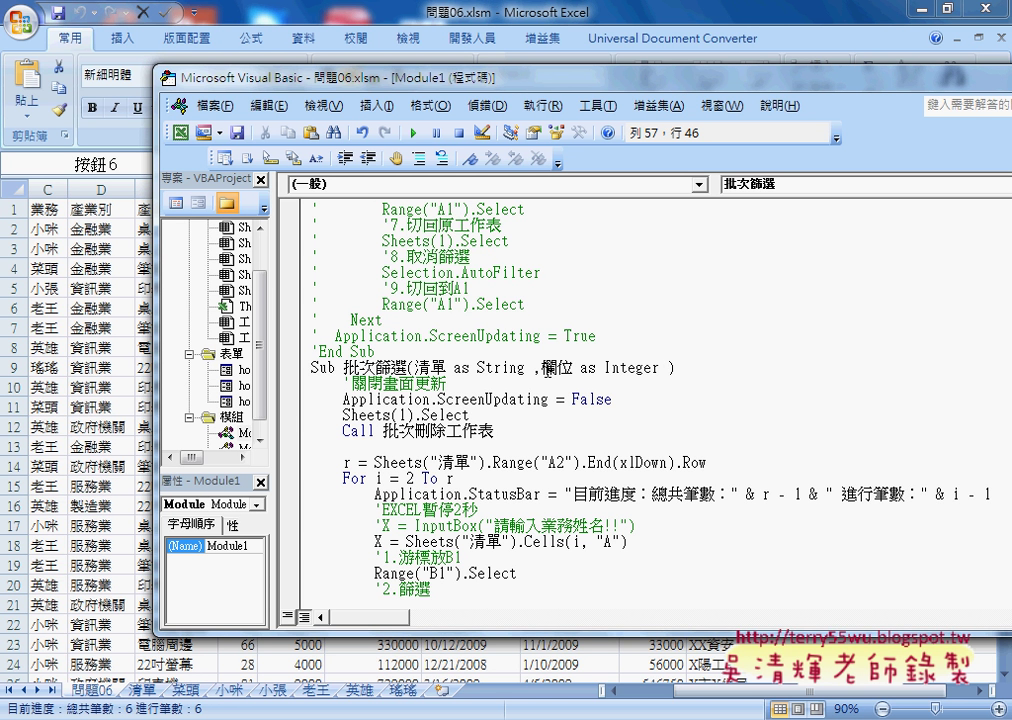
- Let VBA auto-format the 批次篩選 header line and move the code window left for more room
left_click(840, 462)
scroll(487, 396, "down", 2)
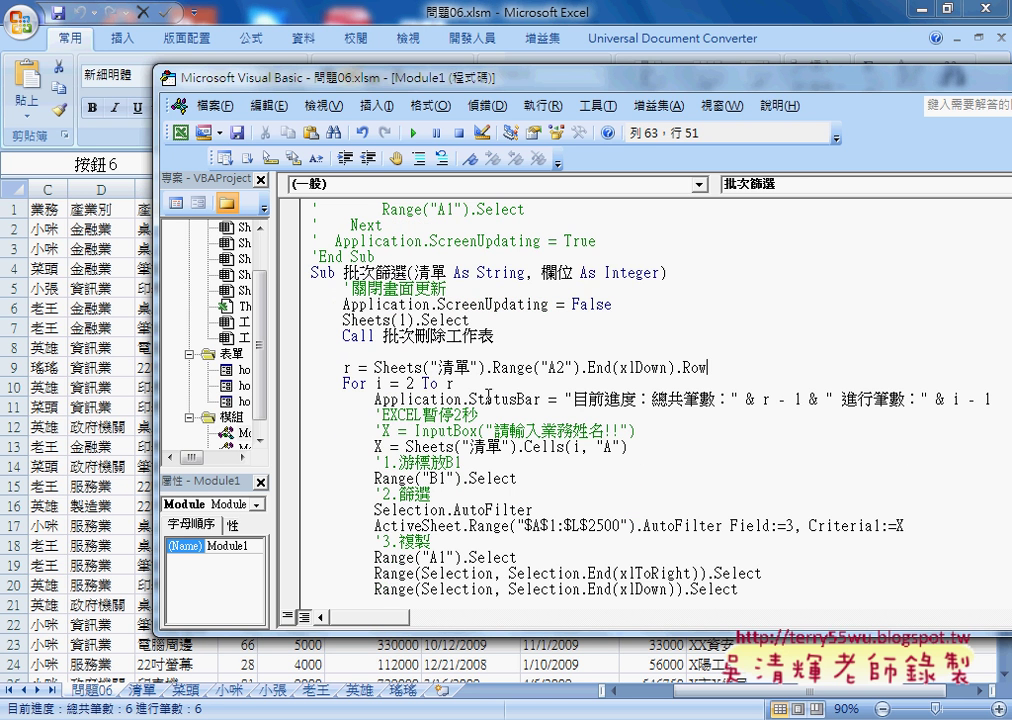
double_click(325, 272)
left_click_drag(341, 272, 680, 276)
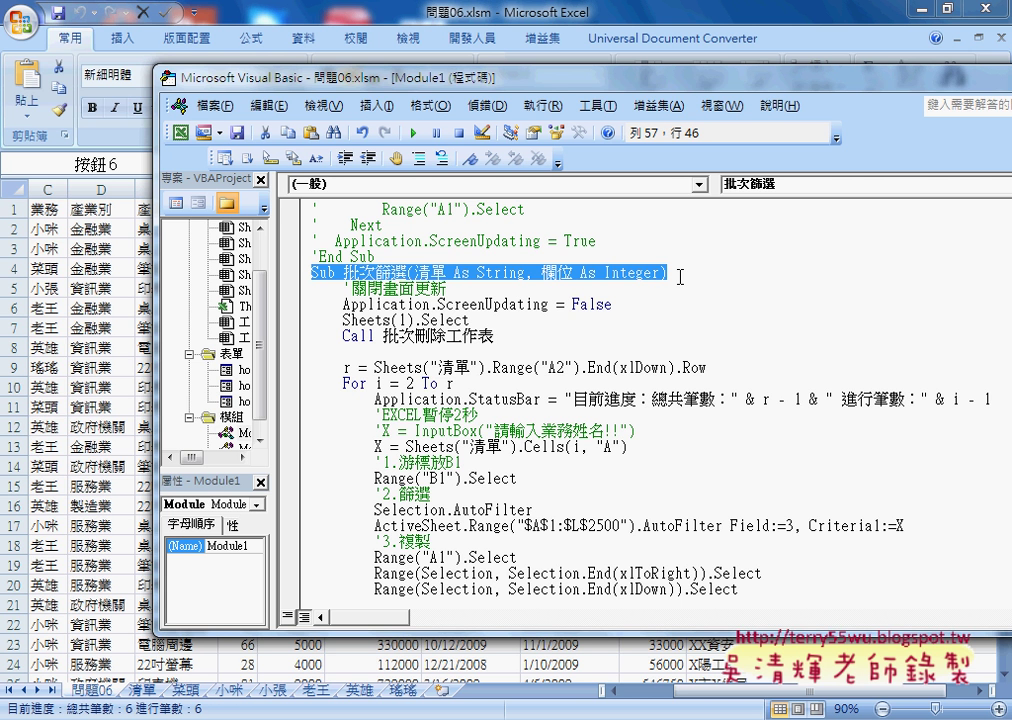
left_click_drag(607, 83, 472, 76)
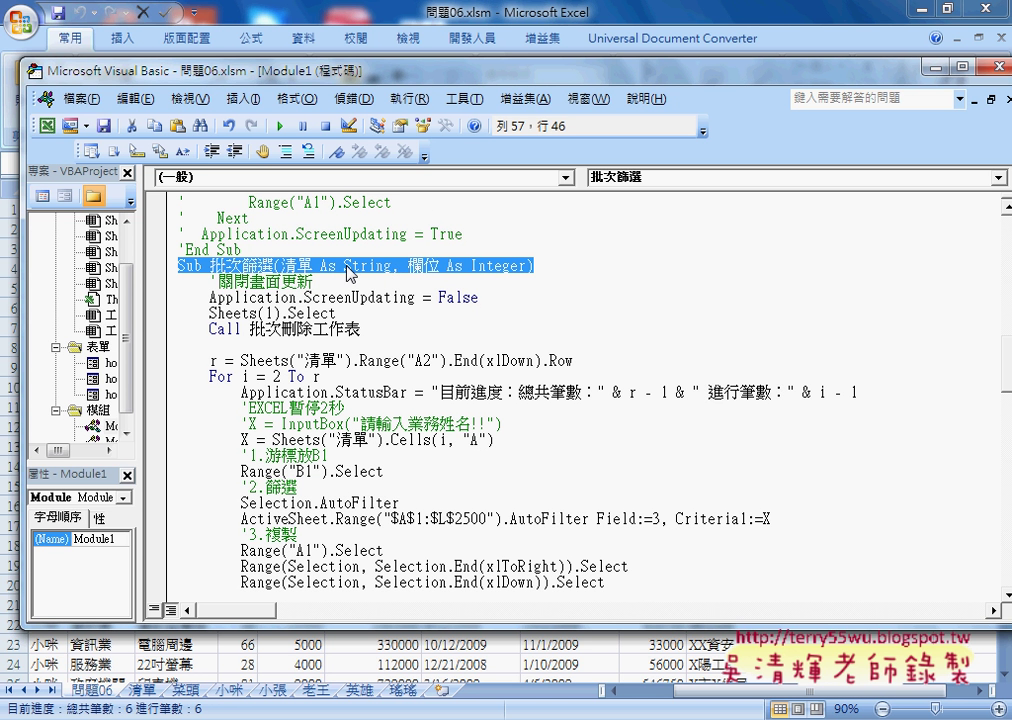
- Copy the 清單 parameter name from the 批次篩選 header
left_click_drag(404, 360, 414, 360)
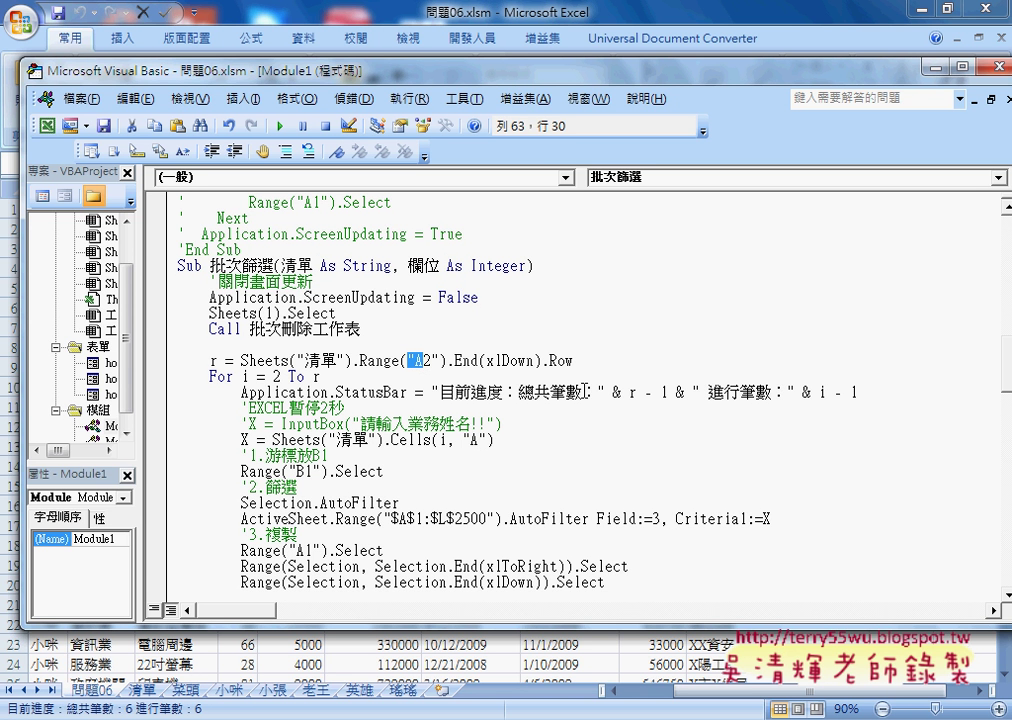
left_click_drag(312, 266, 283, 266)
key("ctrl+c")
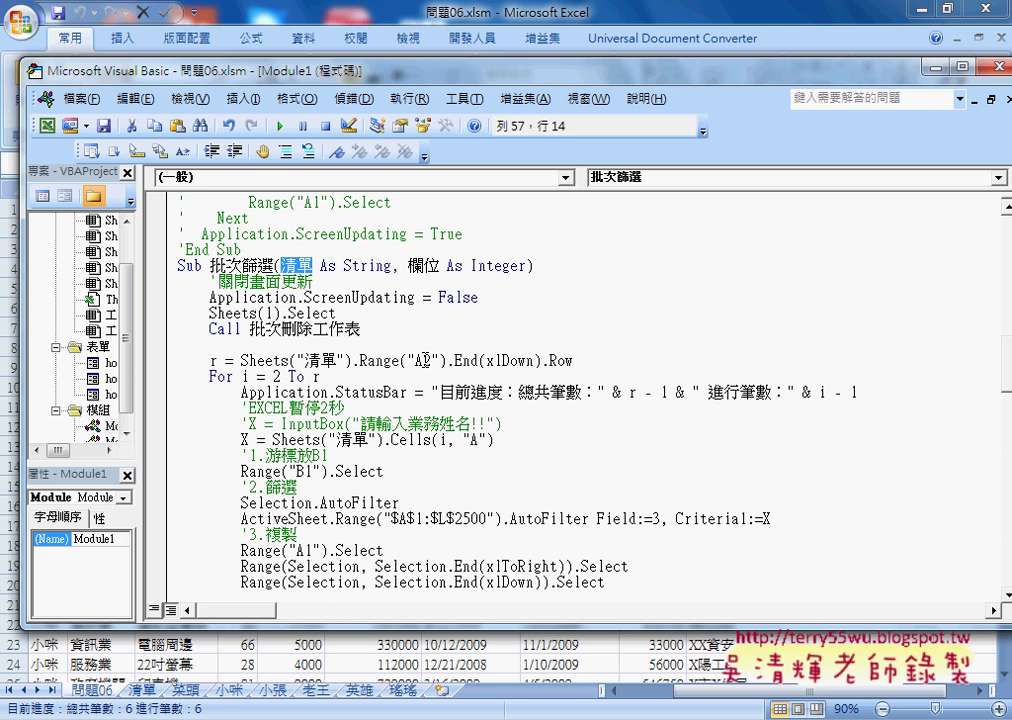
right_click(232, 209)
left_click(290, 237)
- Replace the A in Range("A2") with the pasted 清單 and &, giving Range(清單 & "2")
double_click(424, 360)
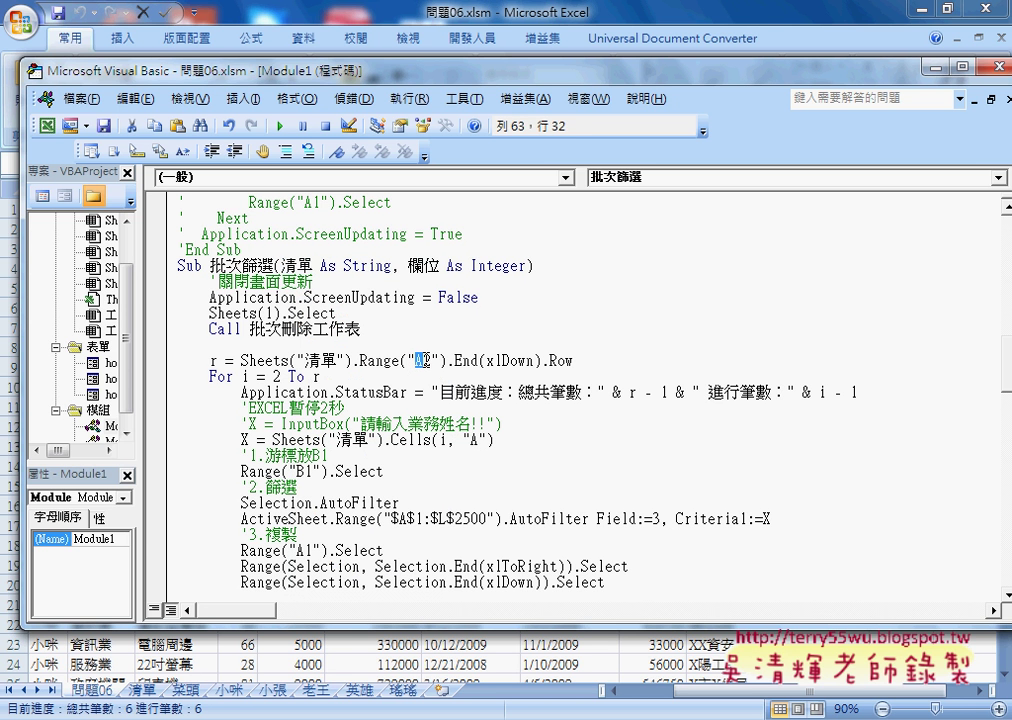
left_click(424, 360)
key("BackSpace")
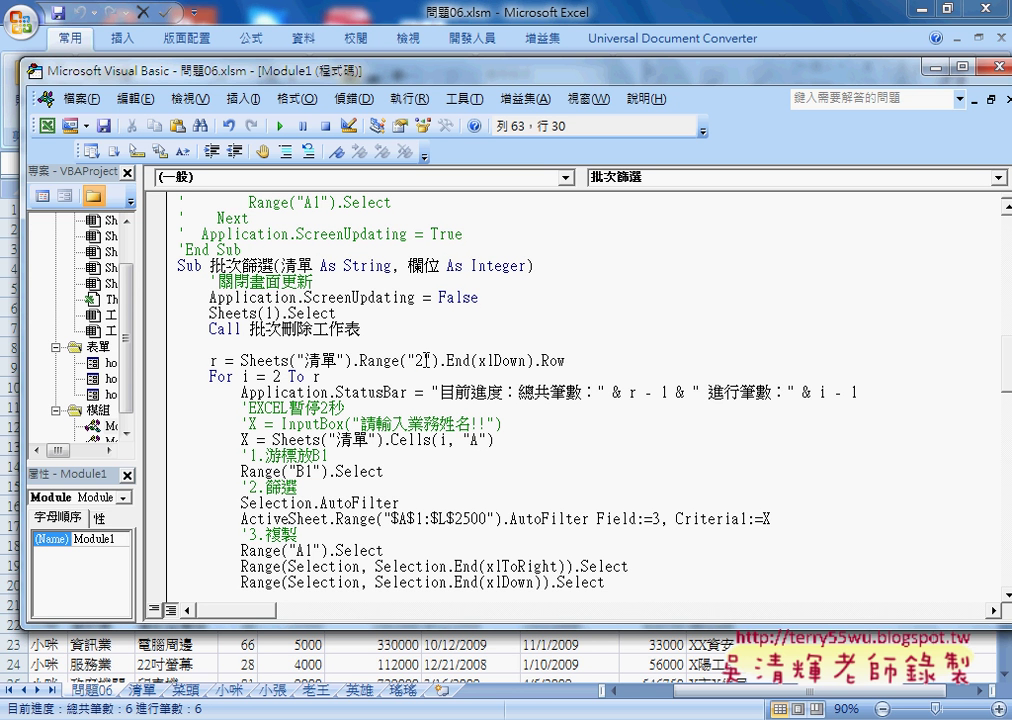
key("ctrl+v")
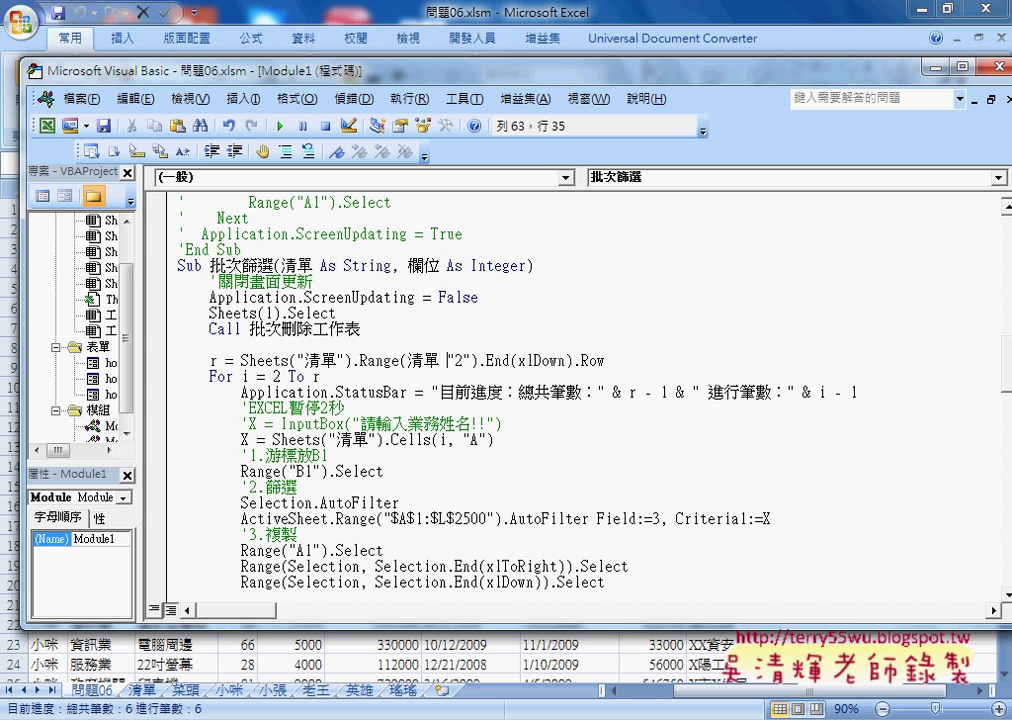
type("&")
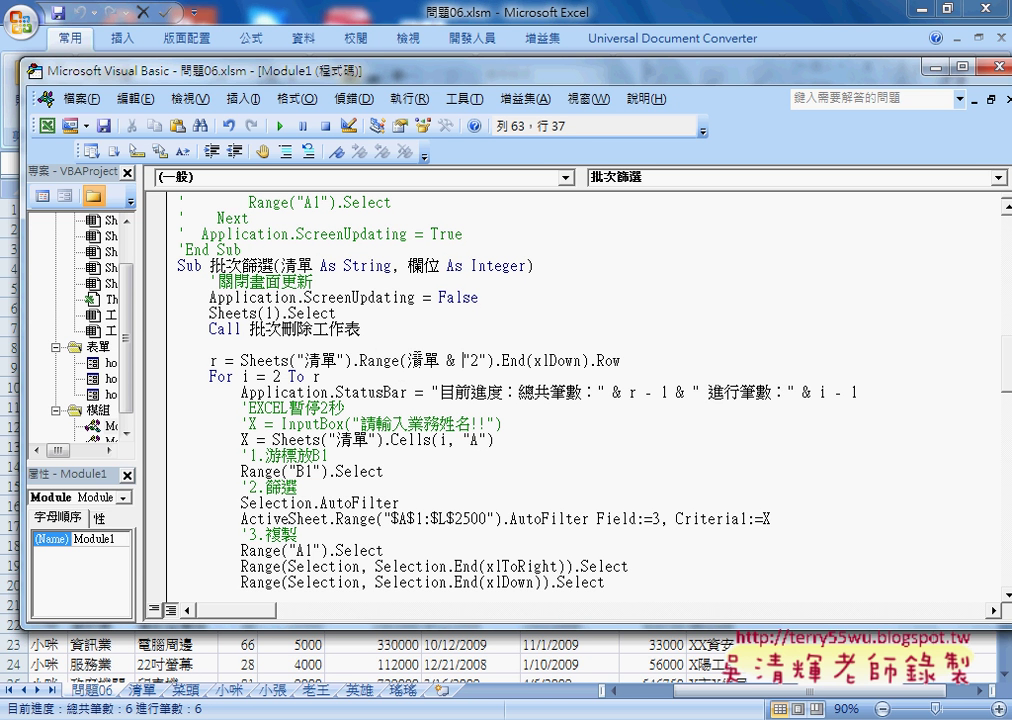
left_click_drag(406, 360, 462, 358)
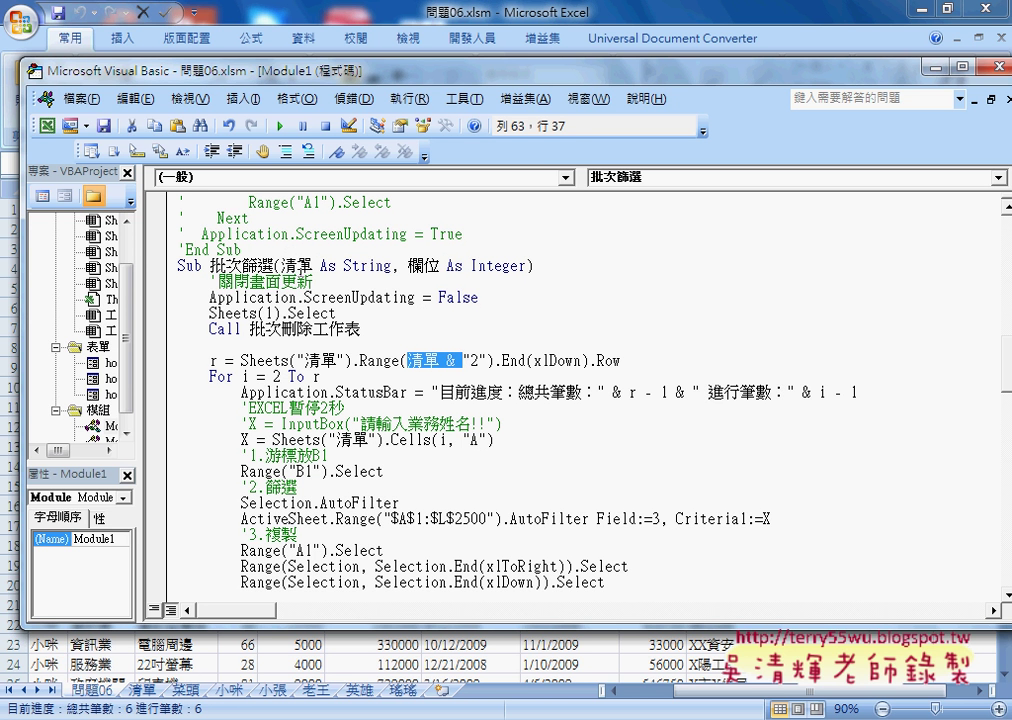
left_click(321, 270)
left_click(335, 285)
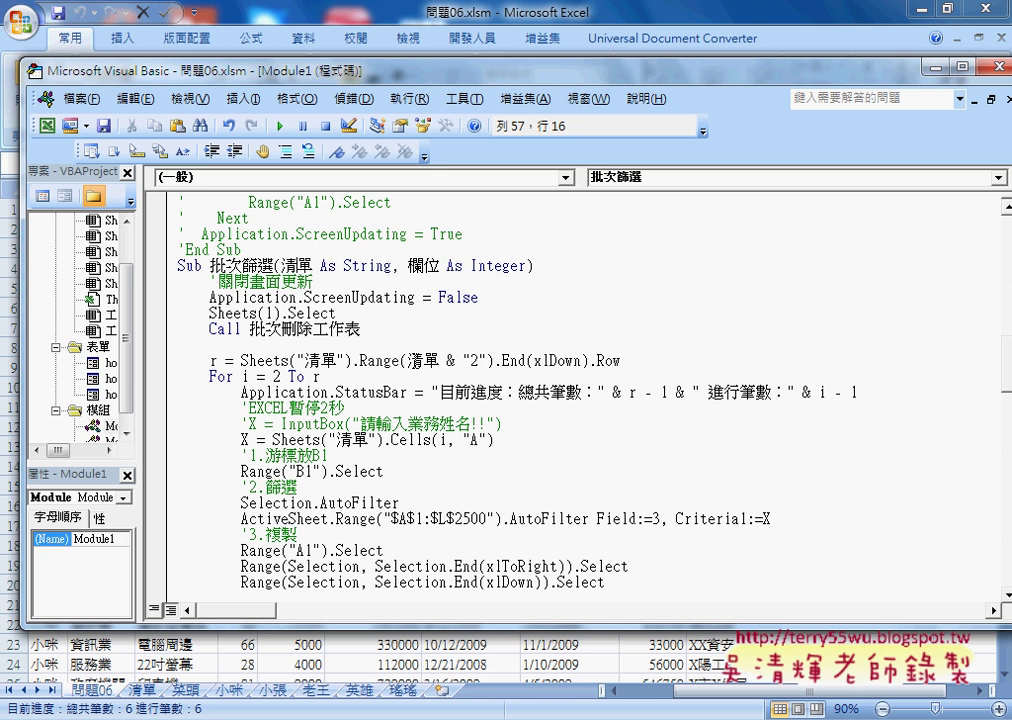
left_click_drag(406, 361, 487, 360)
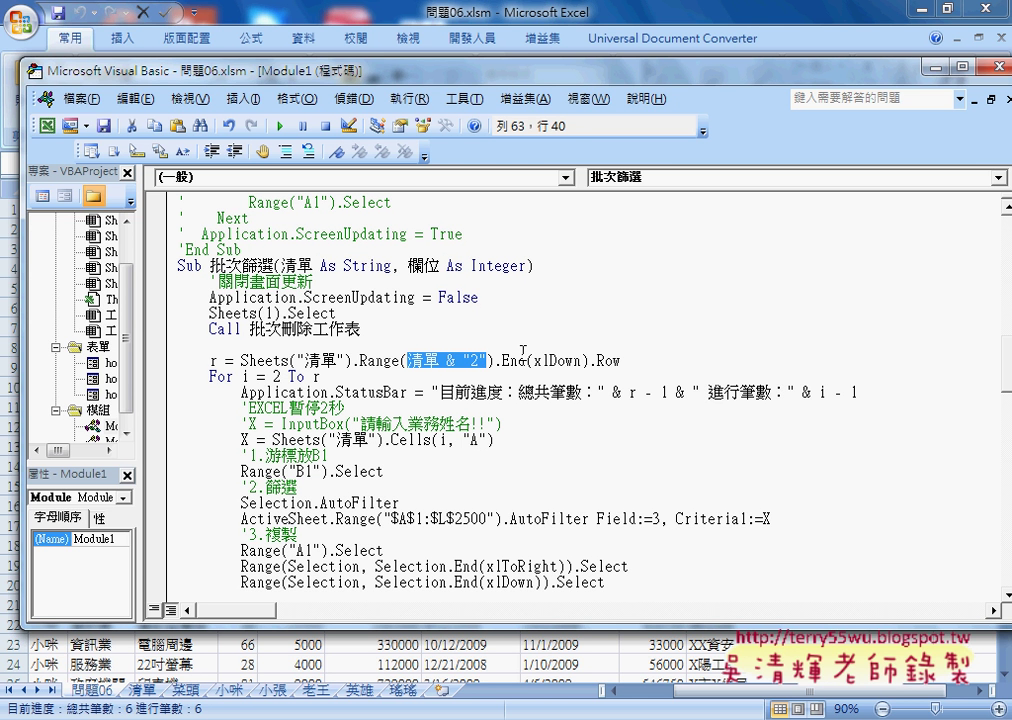
- Replace the "A" in Cells(i, "A") with 清單
double_click(481, 440)
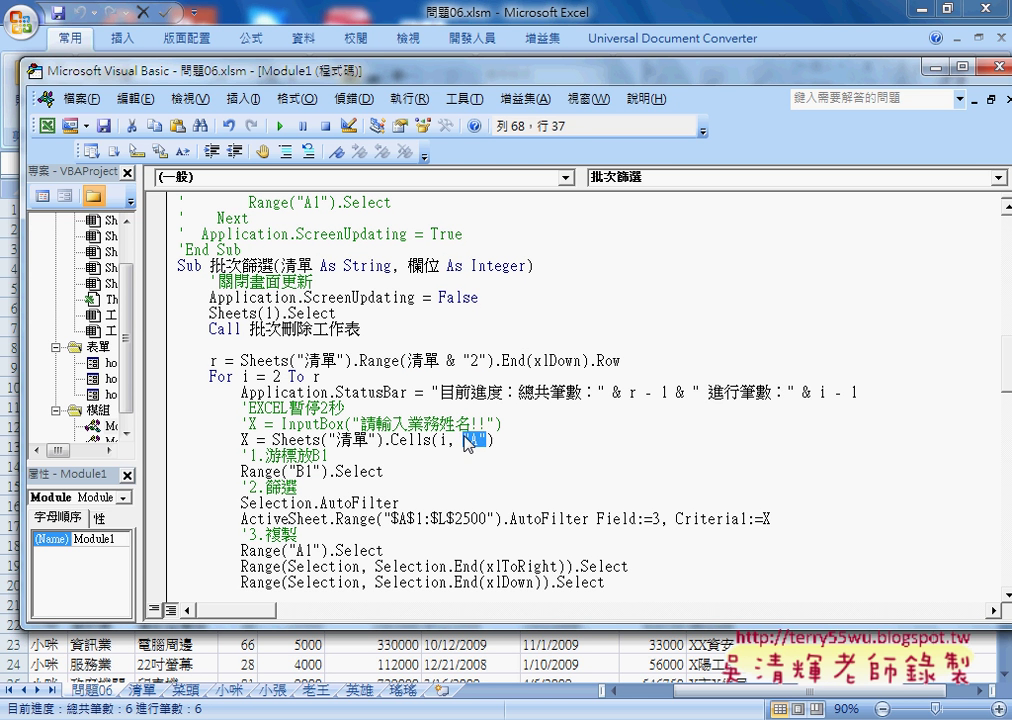
right_click(478, 440)
left_click(546, 190)
type("清單")
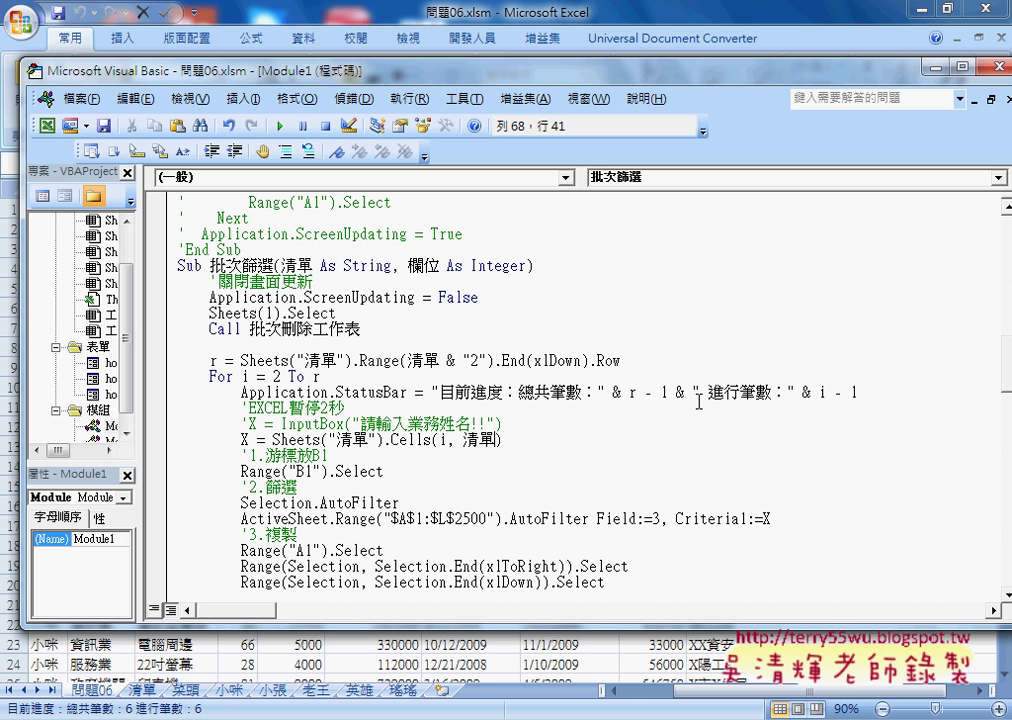
- Copy 欄位 from the header and paste it over the 3 in Field:=3
left_click(663, 519)
double_click(661, 519)
double_click(433, 266)
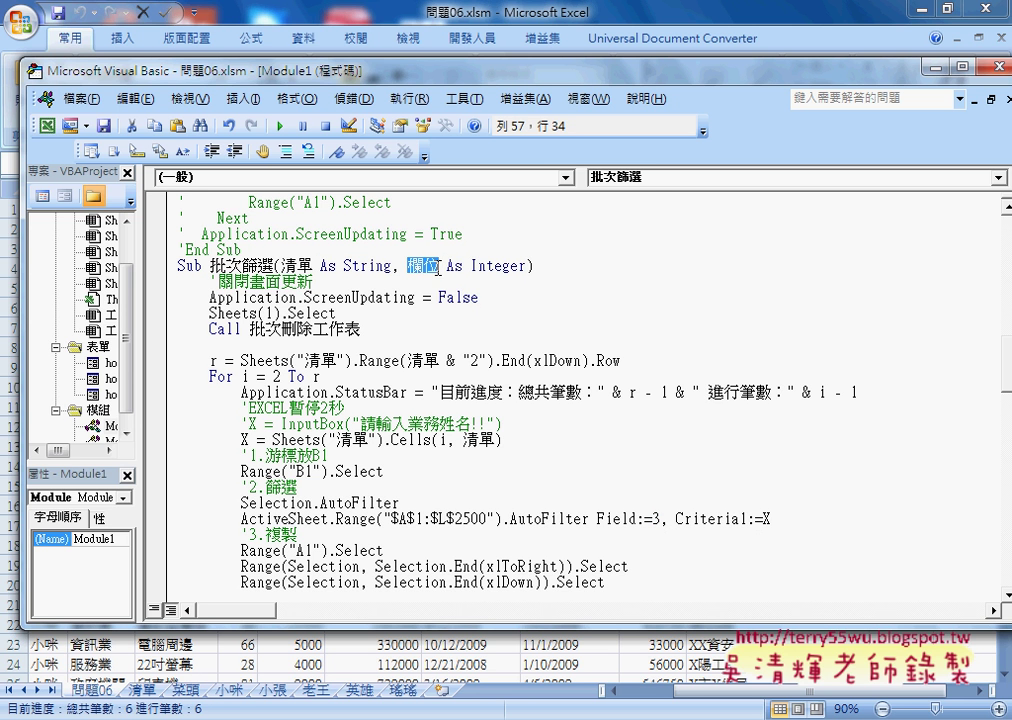
right_click(437, 267)
left_click(452, 235)
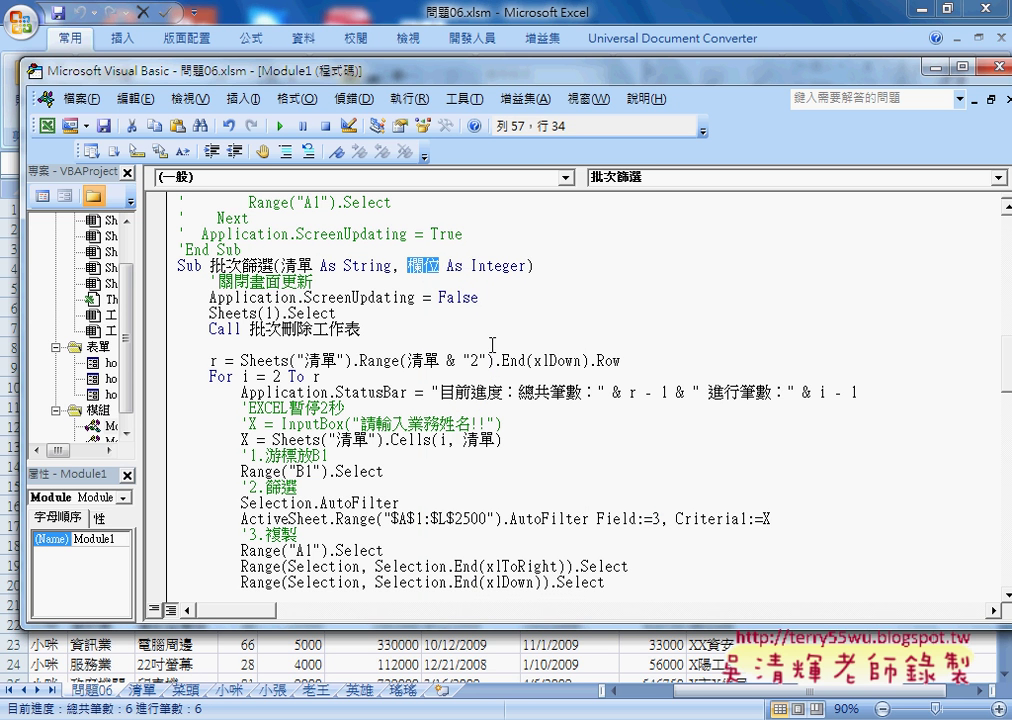
double_click(656, 520)
right_click(656, 520)
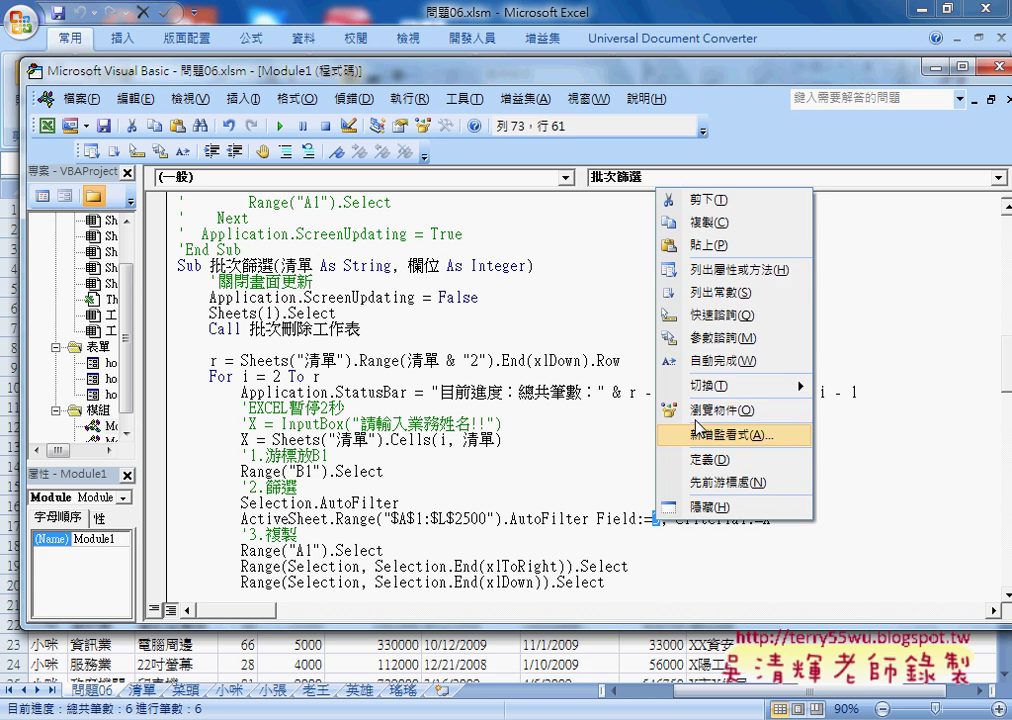
left_click(710, 252)
double_click(422, 267)
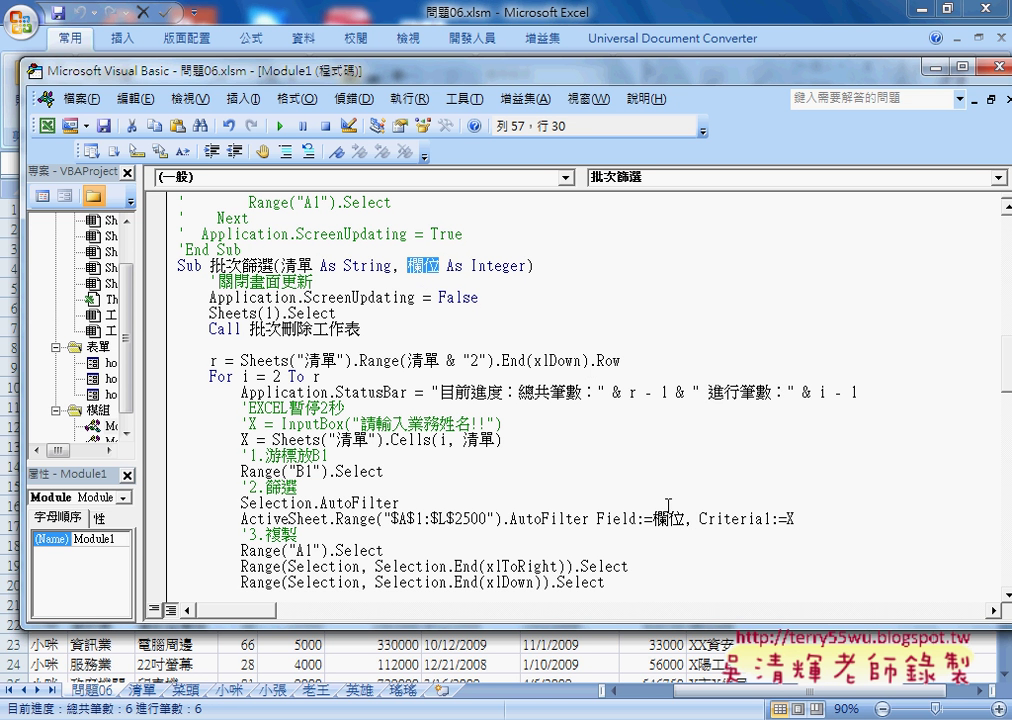
mouse_move(436, 256)
left_mouse_down()
mouse_move(450, 283)
mouse_move(669, 498)
left_mouse_up()
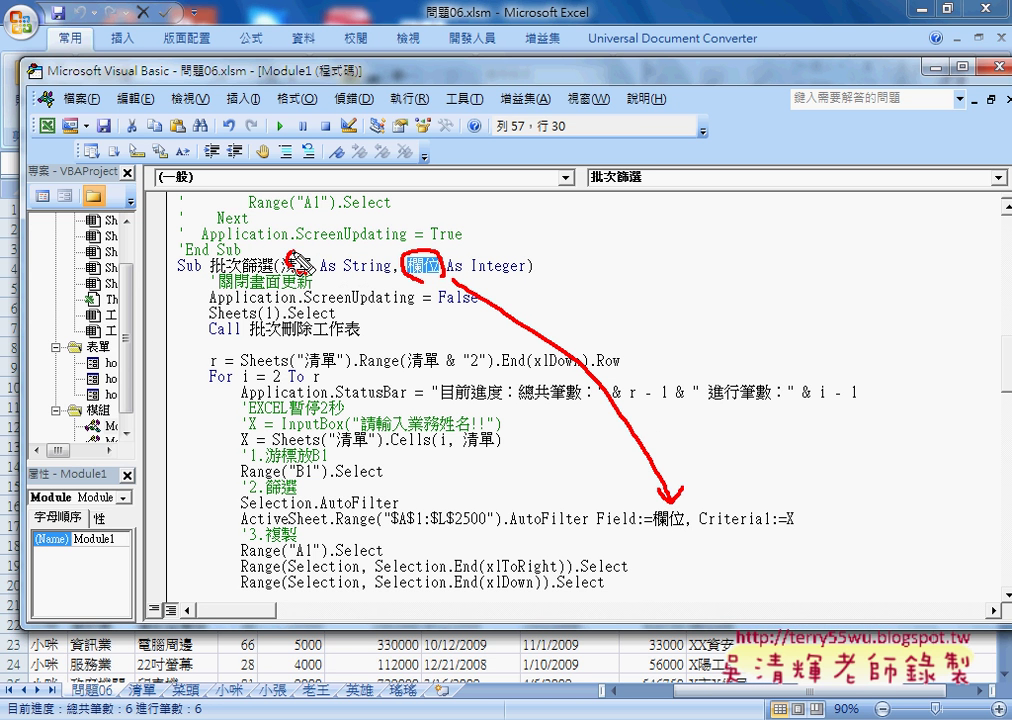
left_click_drag(300, 262, 452, 326)
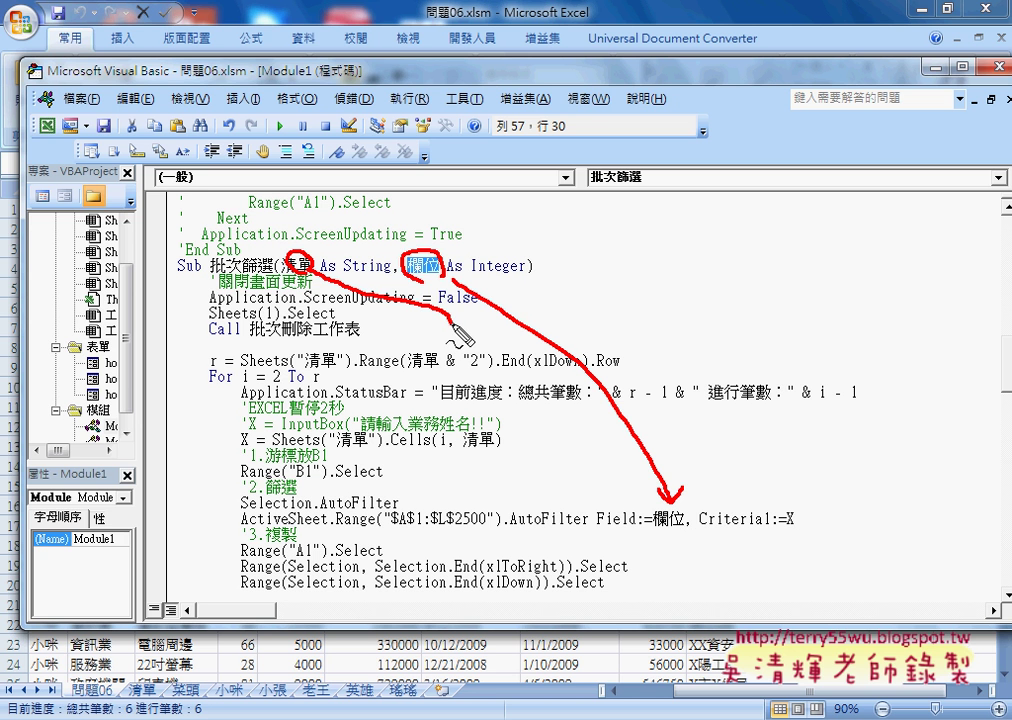
left_click_drag(452, 326, 430, 346)
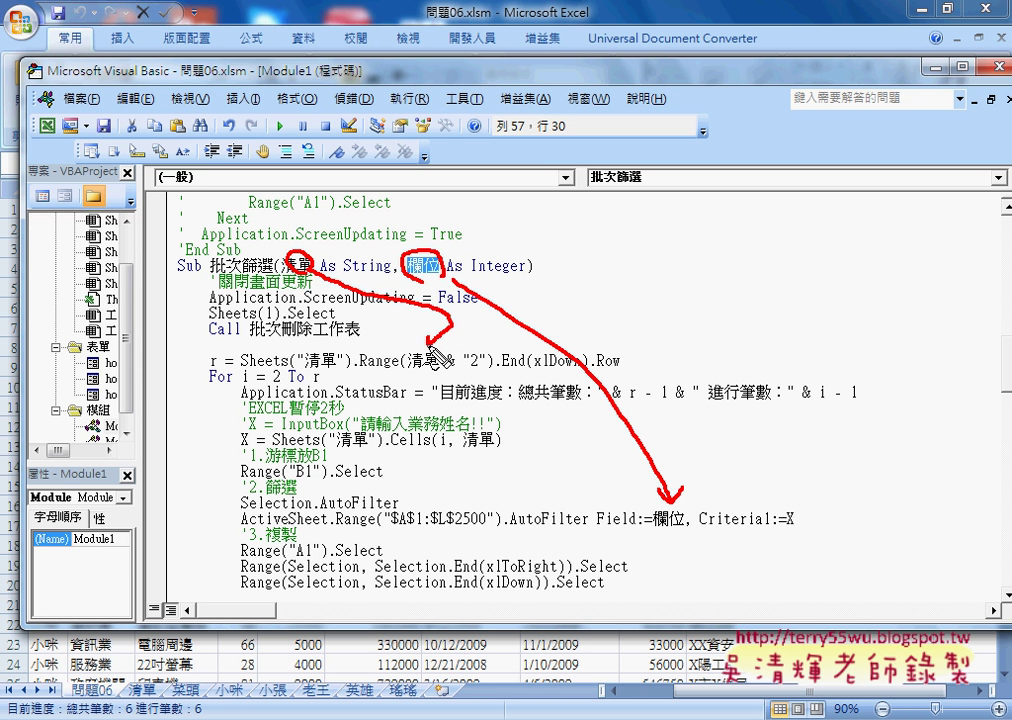
mouse_move(308, 268)
left_mouse_down()
mouse_move(475, 437)
mouse_move(505, 438)
left_mouse_up()
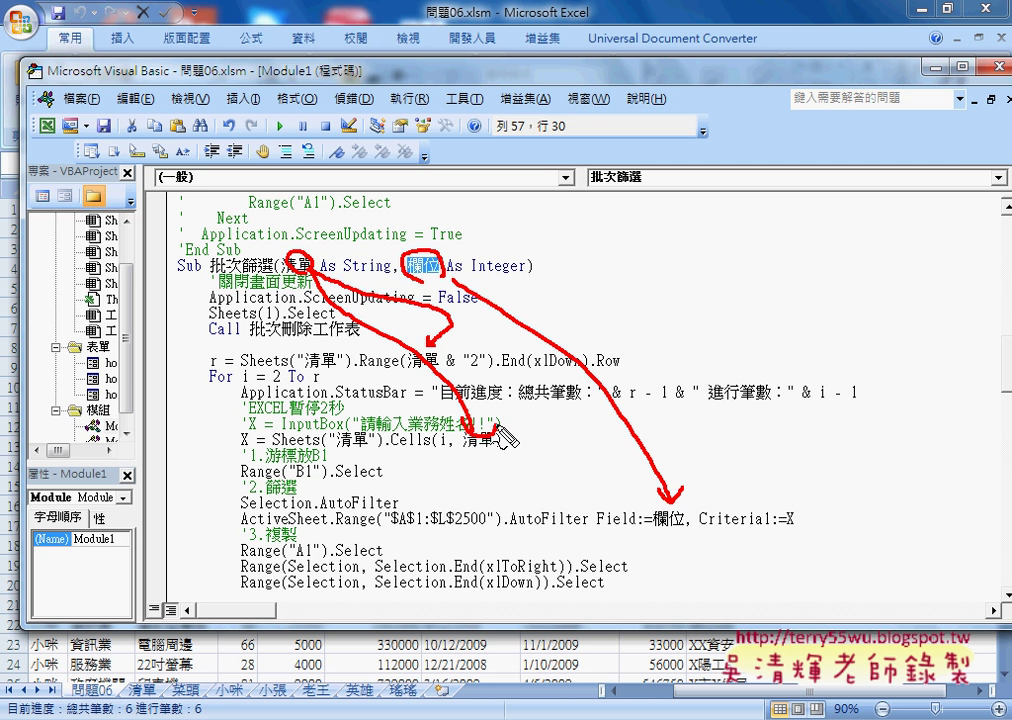
key("Escape")
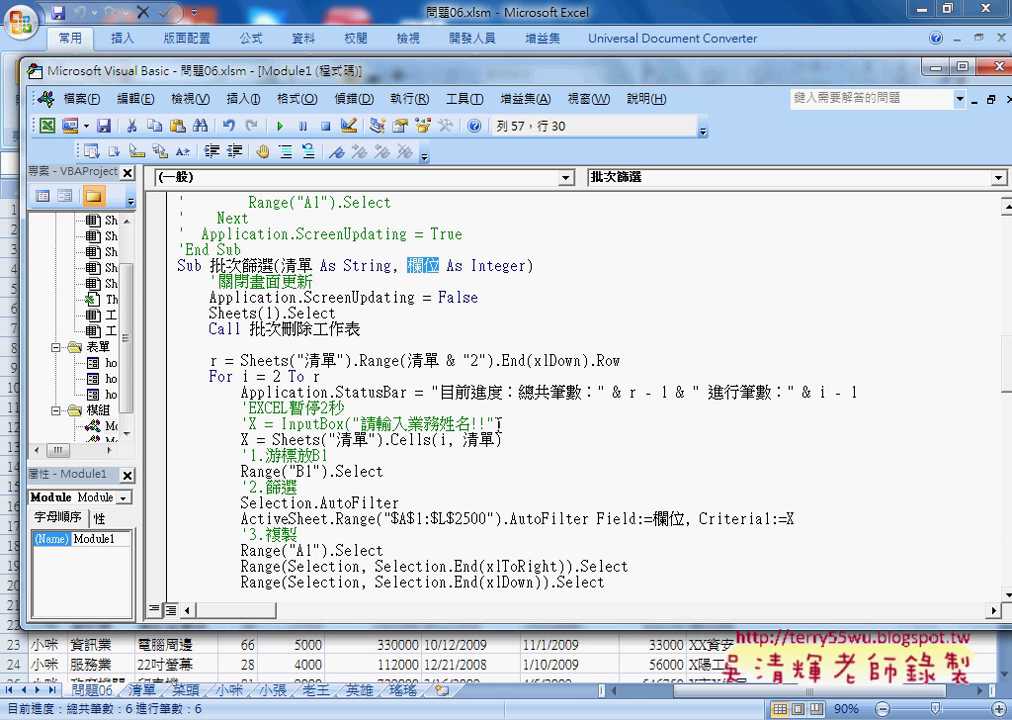
- Select the second 批次篩選 sub from its Sub line down through its End Sub
left_click(178, 268)
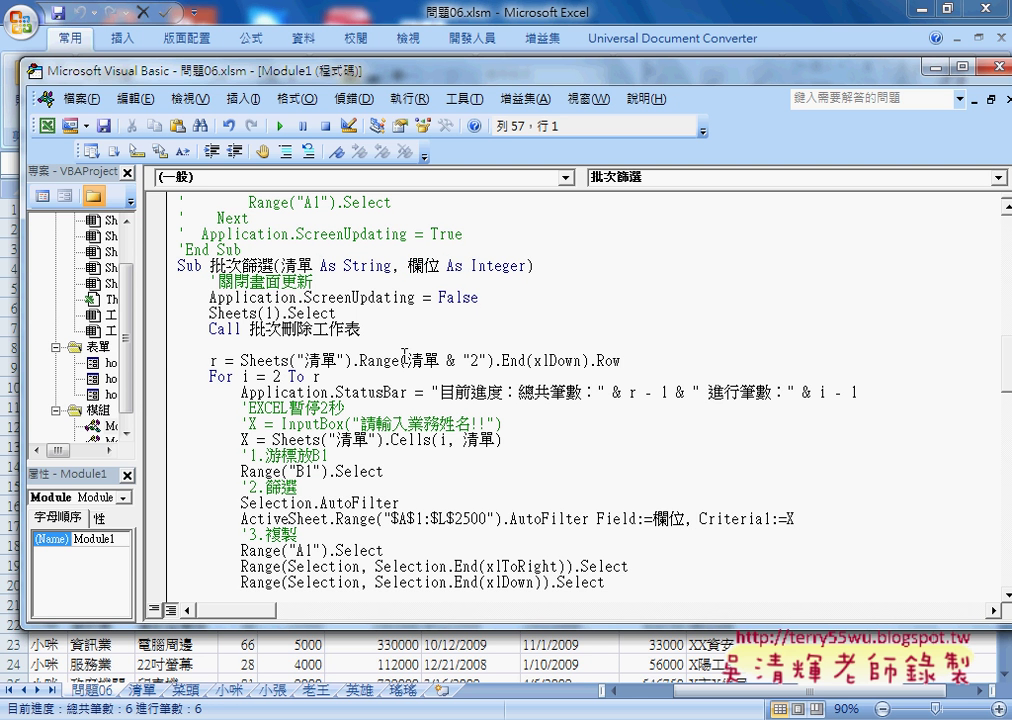
scroll(404, 354, "down", 4)
scroll(404, 356, "down", 5)
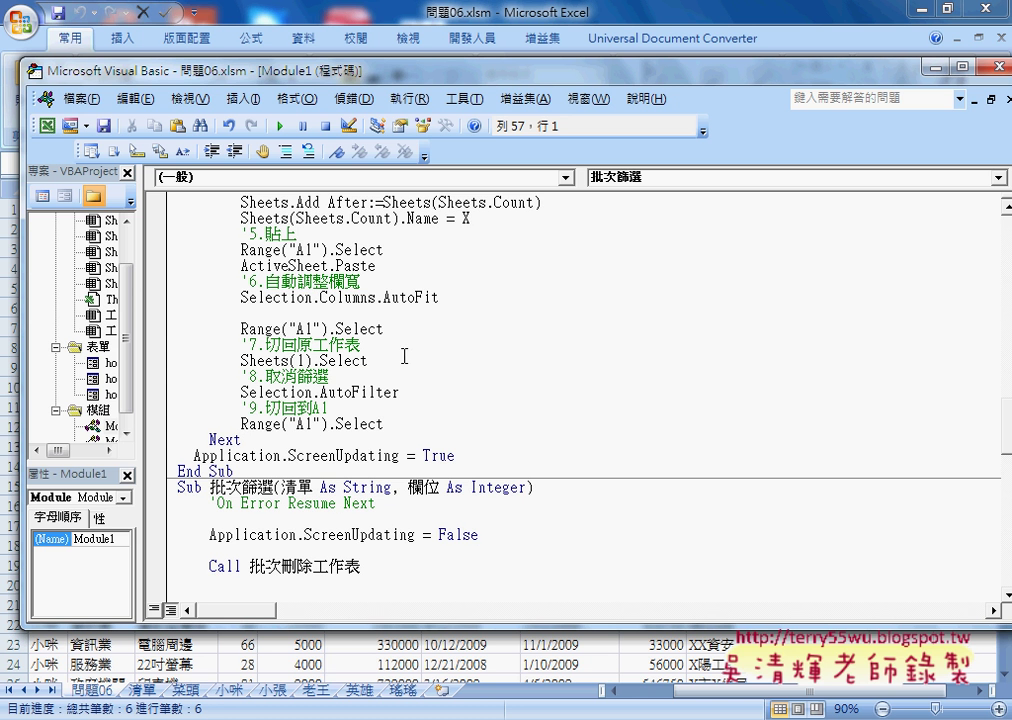
scroll(262, 519, "down", 4)
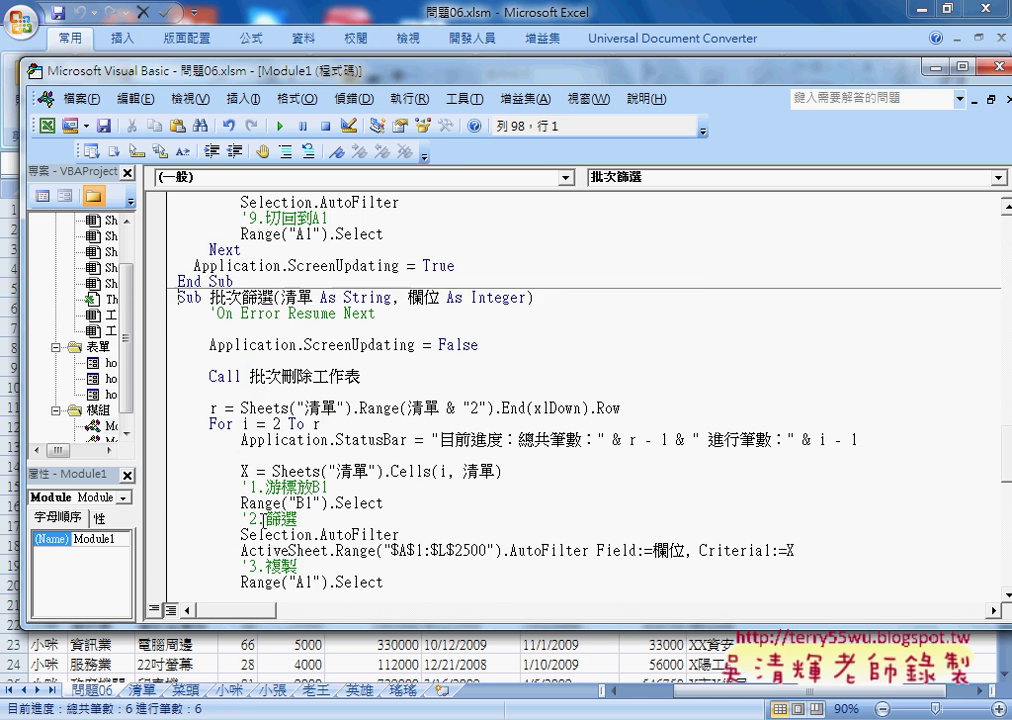
scroll(262, 519, "down", 4)
scroll(260, 530, "down", 6)
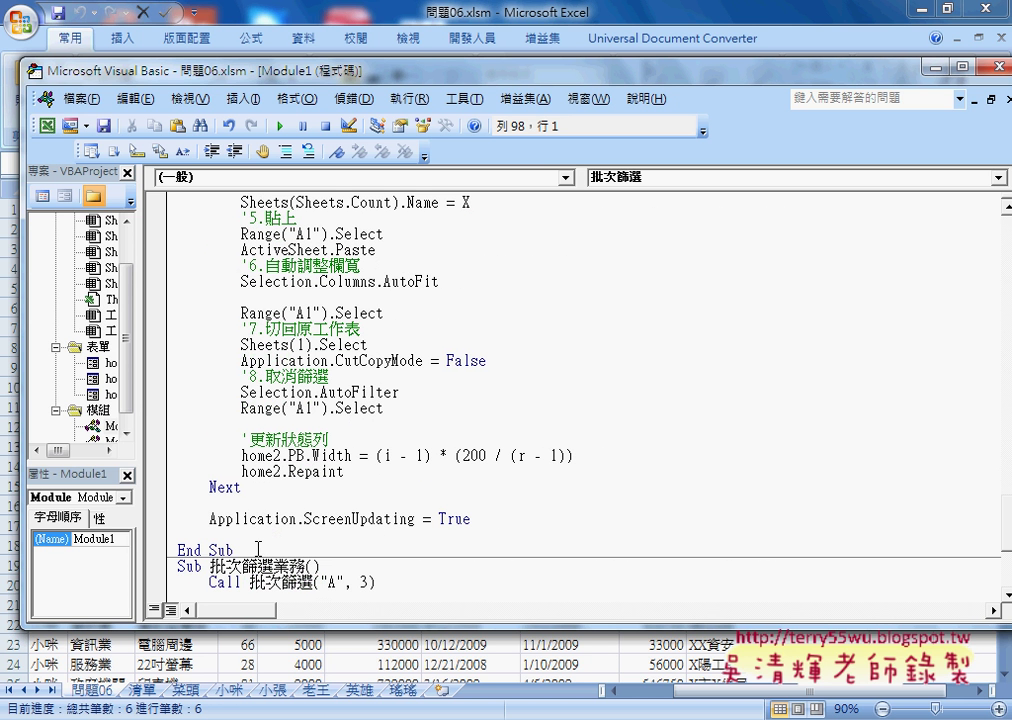
left_click(258, 548, "shift")
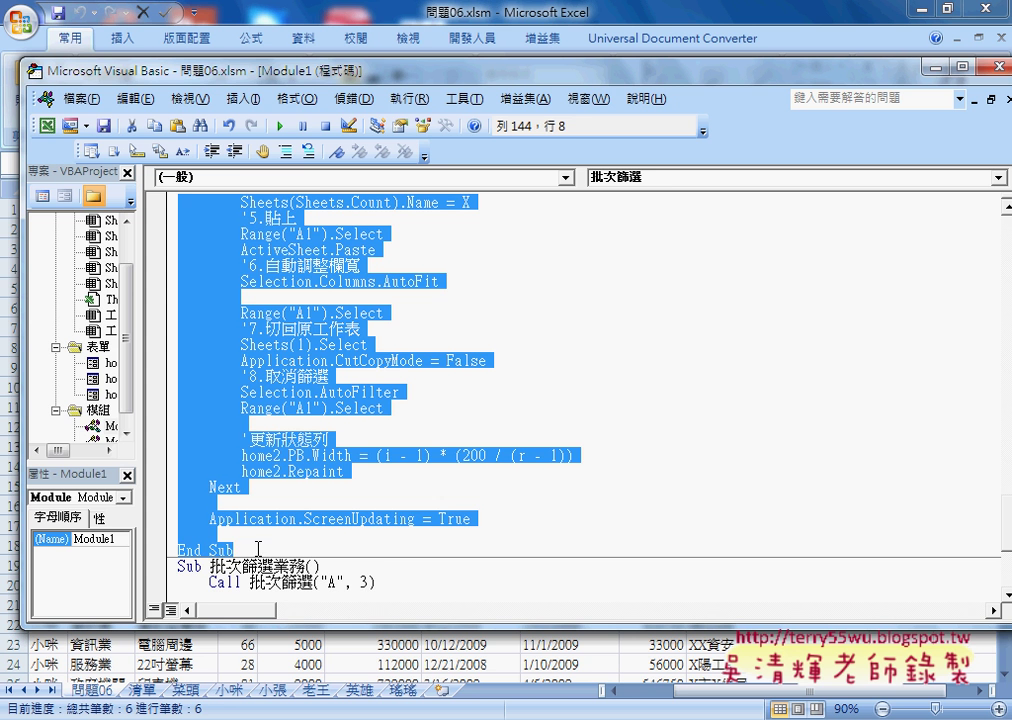
left_click(285, 152)
scroll(345, 381, "down", 3)
scroll(345, 390, "down", 2)
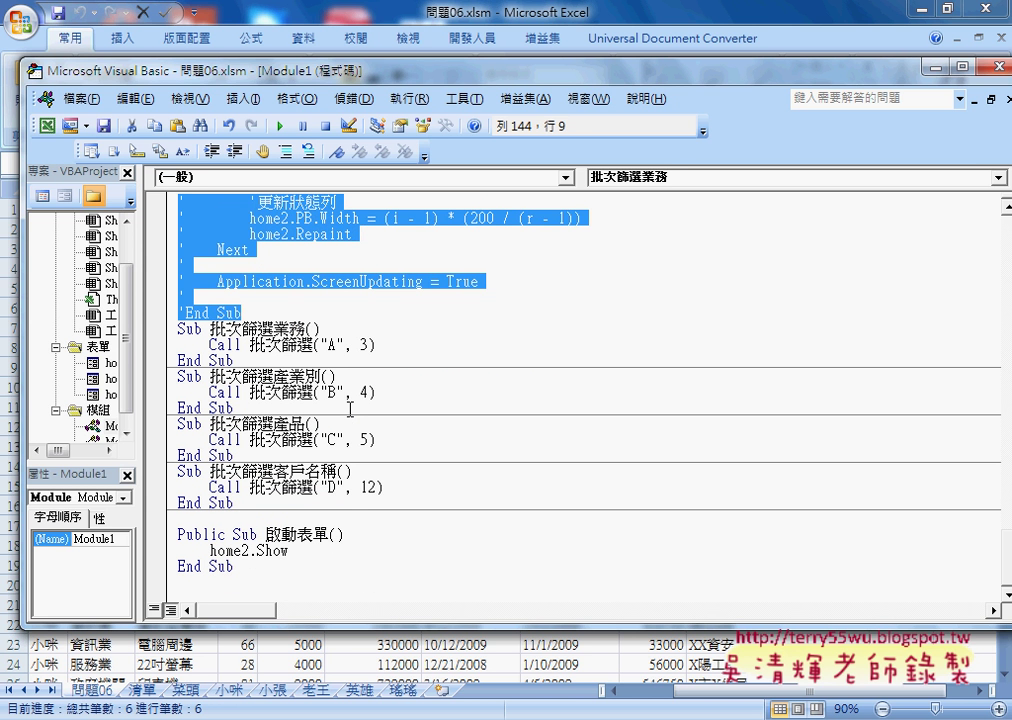
left_click(346, 407)
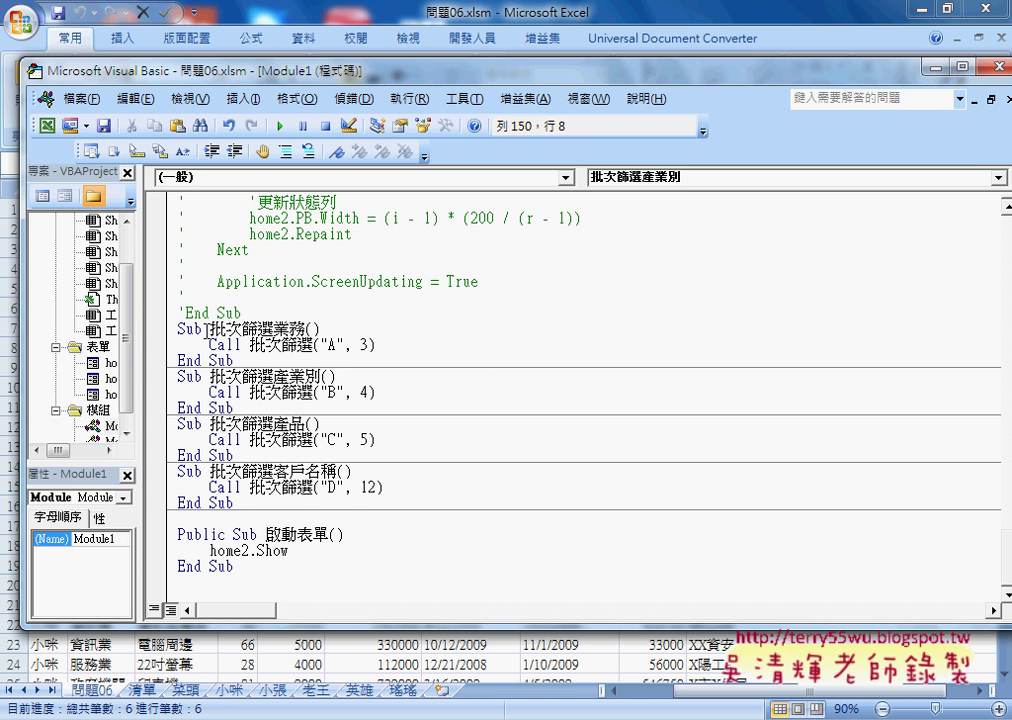
left_click_drag(210, 329, 307, 329)
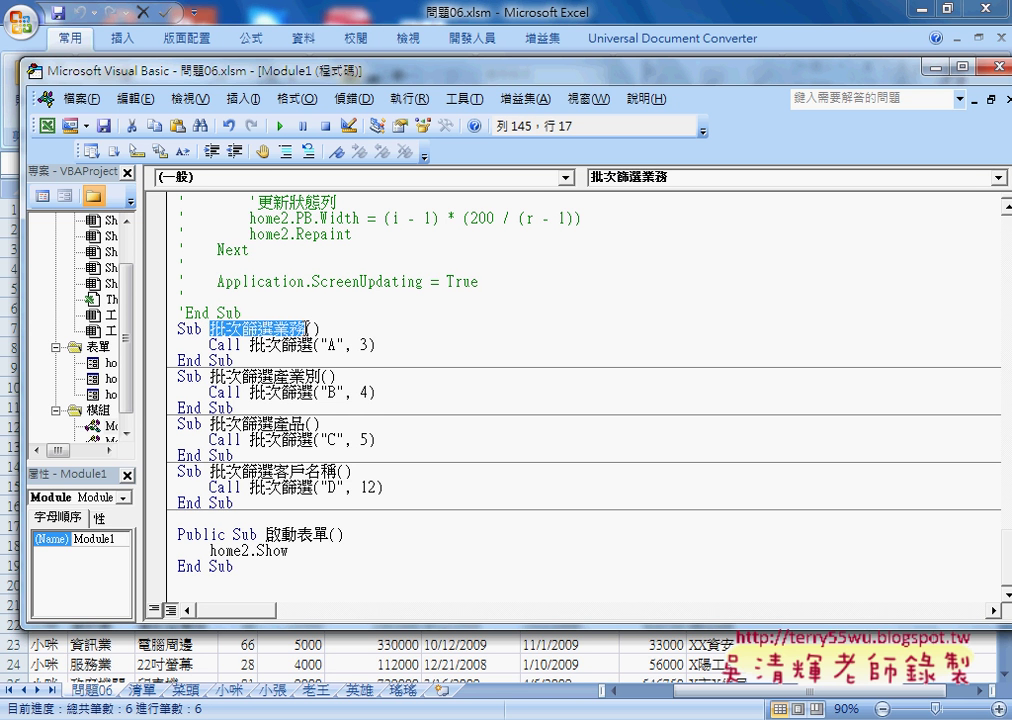
left_click_drag(210, 376, 305, 376)
mouse_move(377, 344)
left_mouse_down()
mouse_move(250, 344)
mouse_move(316, 344)
left_mouse_up()
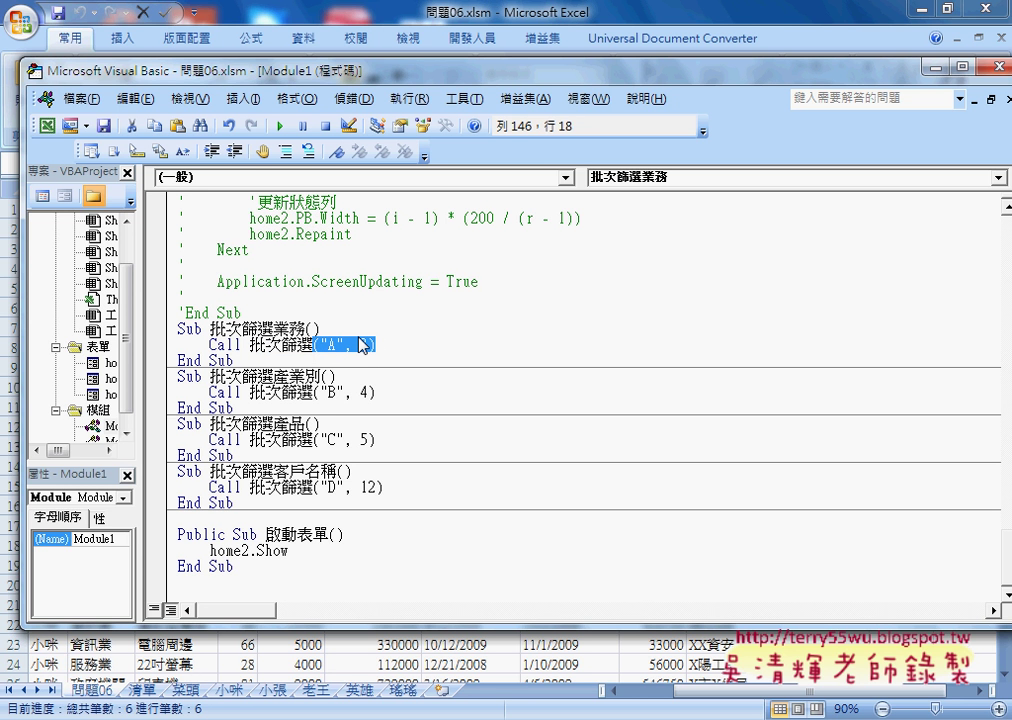
- Retype the 批次篩選業務 call as 批次篩選("A",3) and highlight the finished call
type("(")
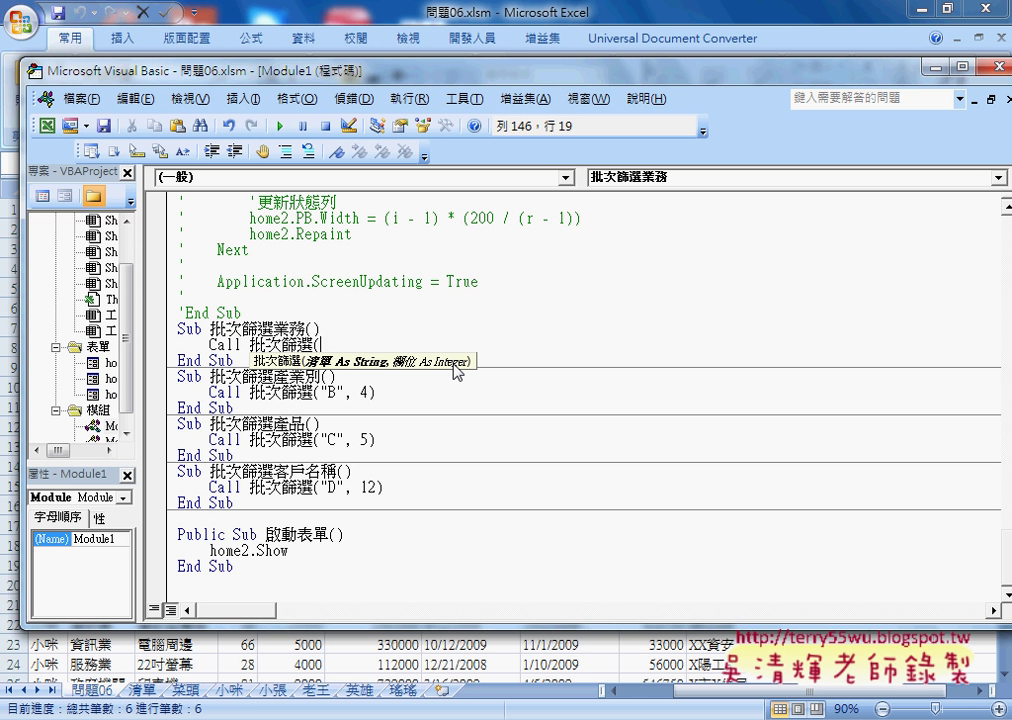
type("\"A")
type("\"")
type(",")
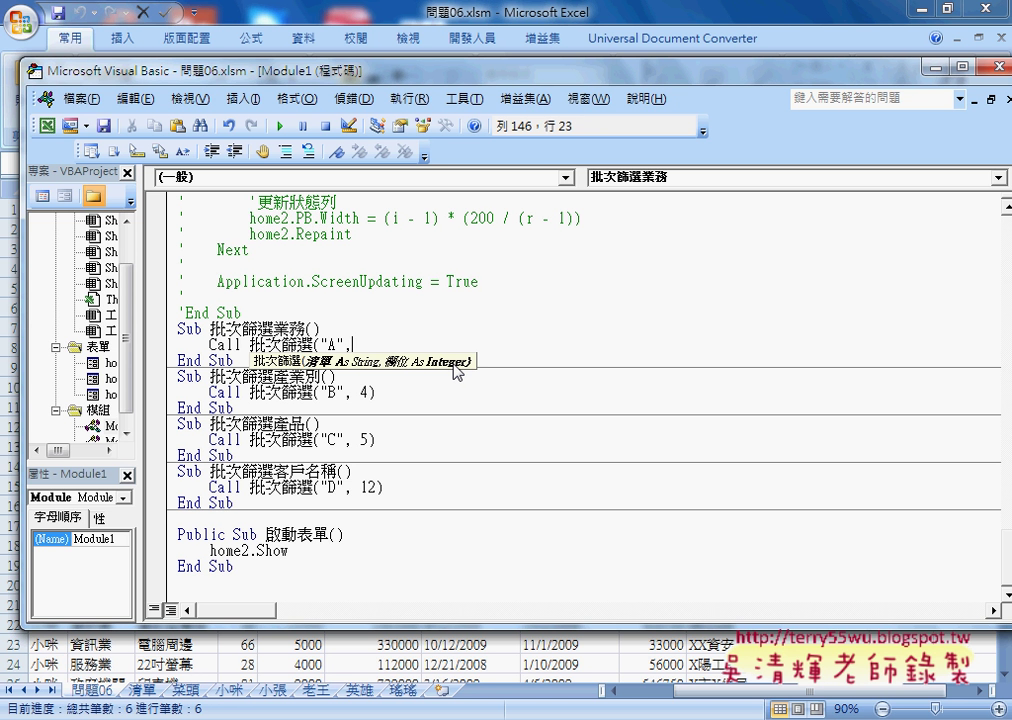
type("3")
type(")")
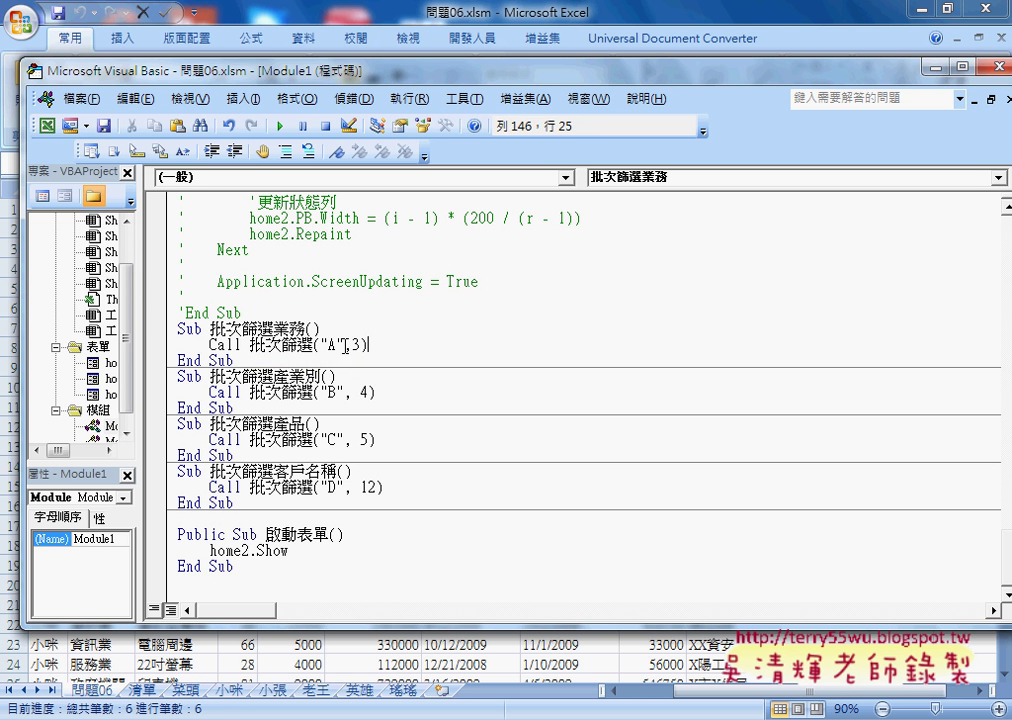
left_click_drag(368, 345, 250, 345)
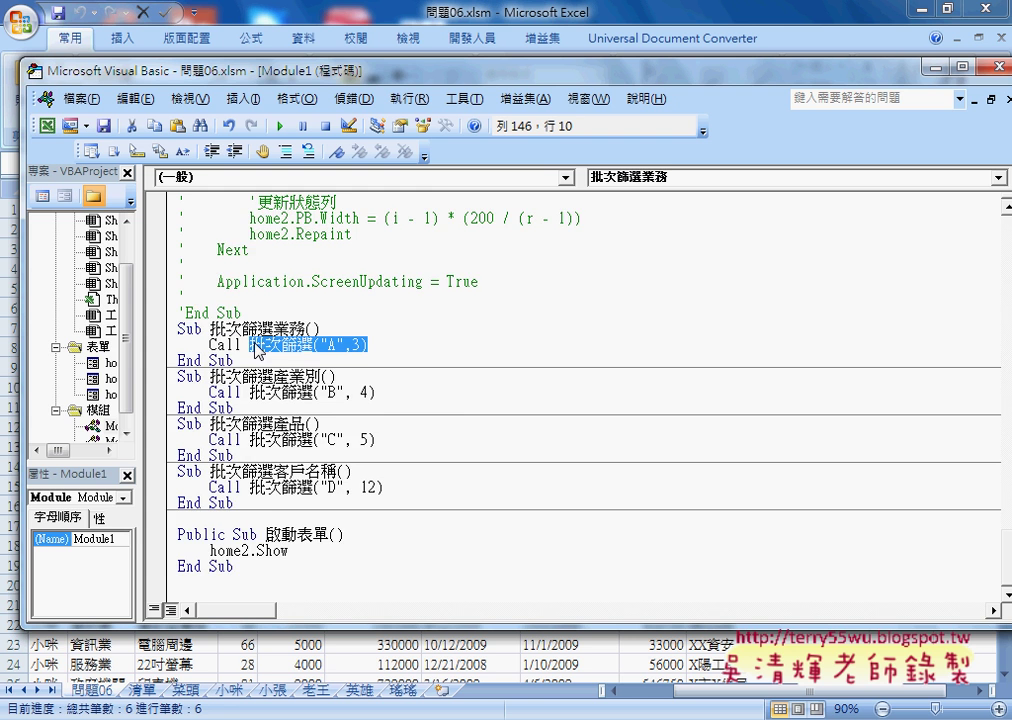
- Insert an empty line right below Sub 批次篩選(清單 As String, 欄位 As Integer)
scroll(300, 370, "up", 3)
scroll(385, 390, "up", 10)
scroll(385, 390, "up", 5)
scroll(387, 394, "up", 9)
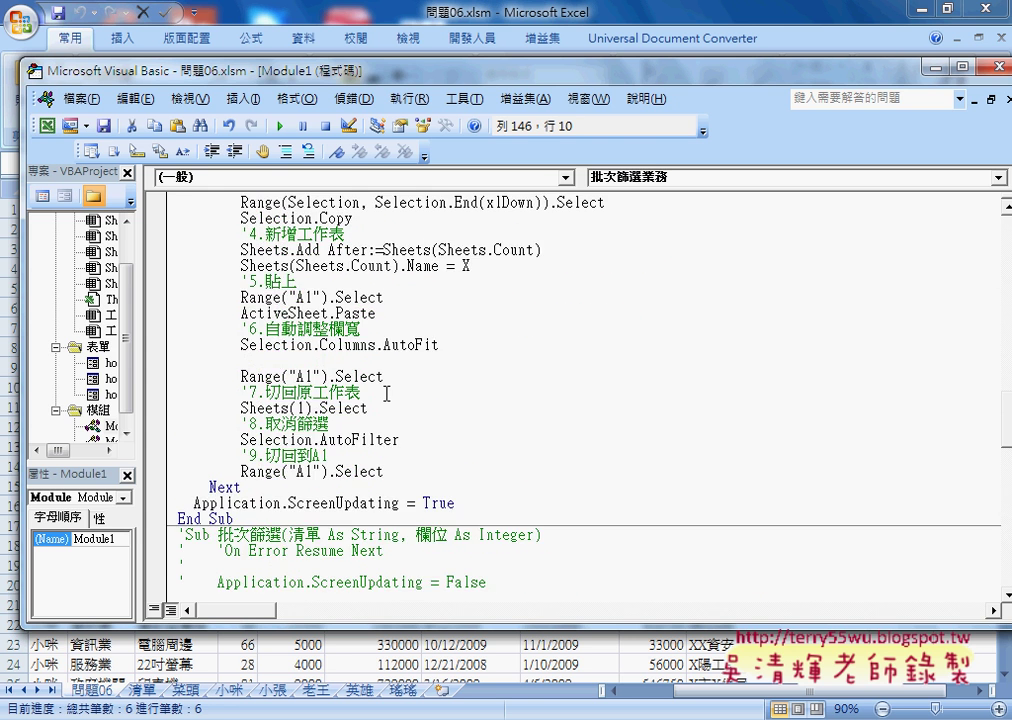
scroll(386, 394, "up", 3)
scroll(386, 394, "up", 5)
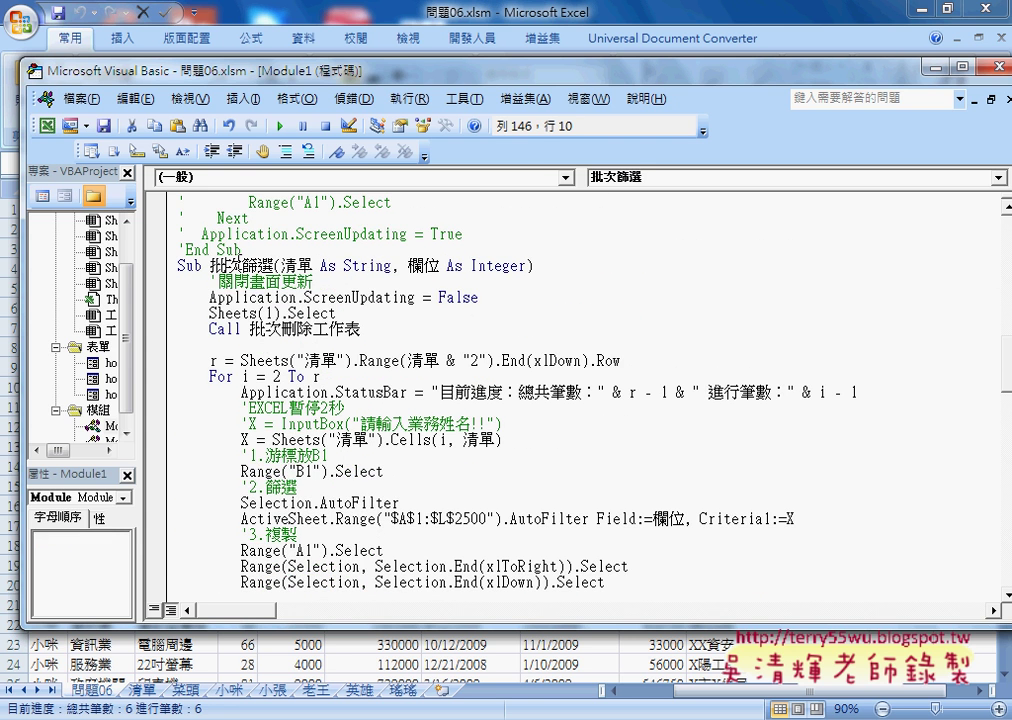
left_click(293, 210)
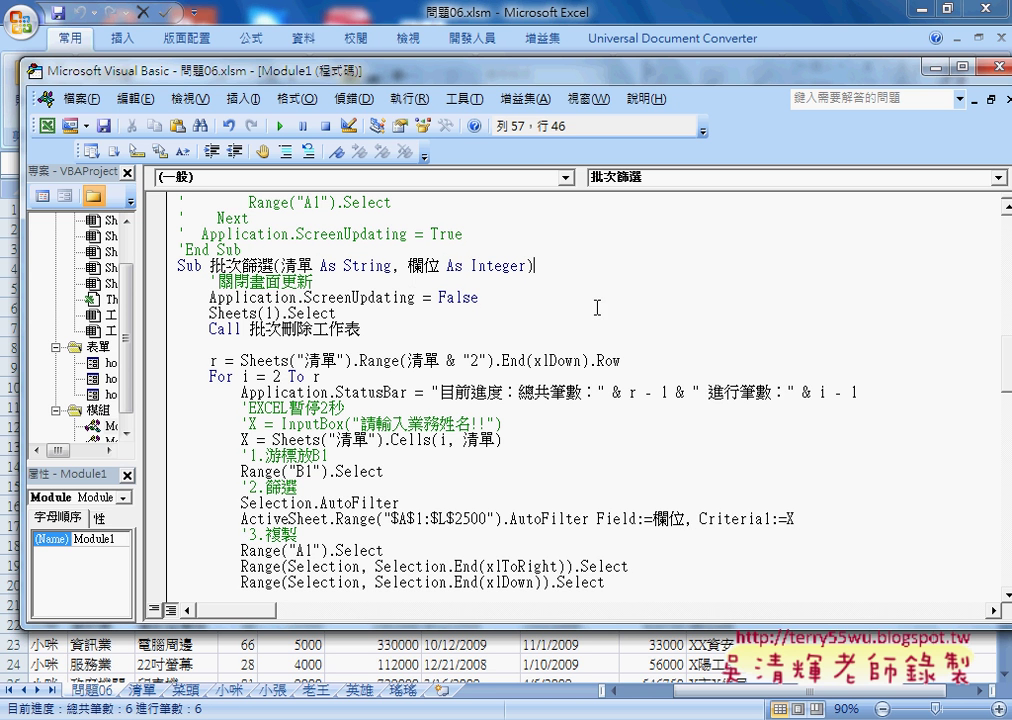
key("Return")
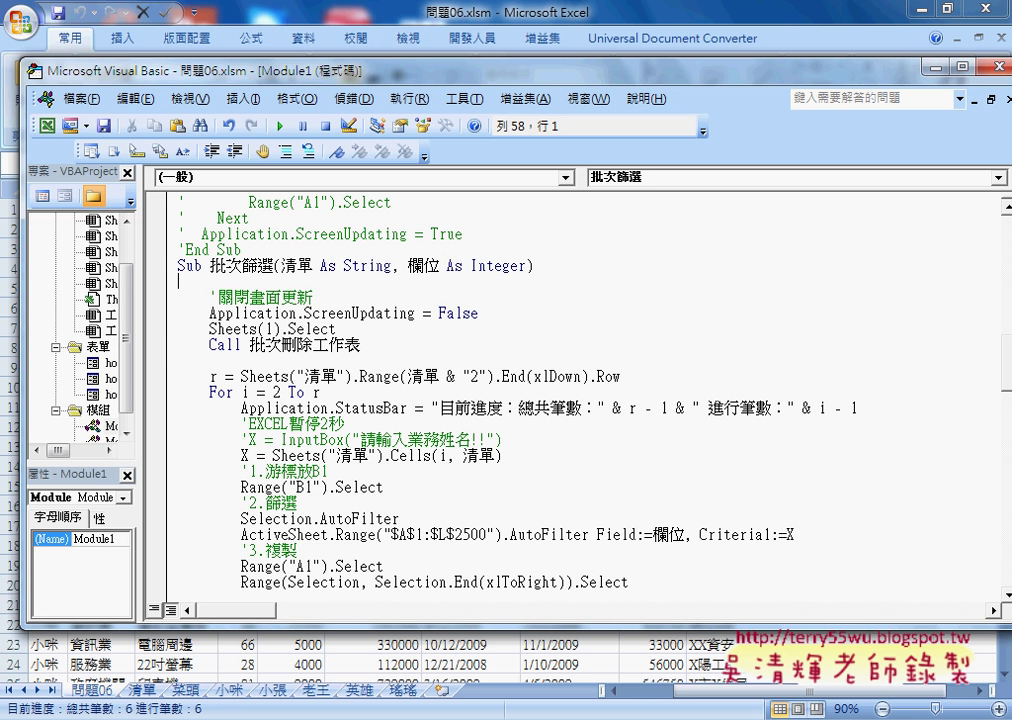
scroll(690, 301, "up", 3)
scroll(690, 301, "up", 6)
scroll(690, 301, "up", 4)
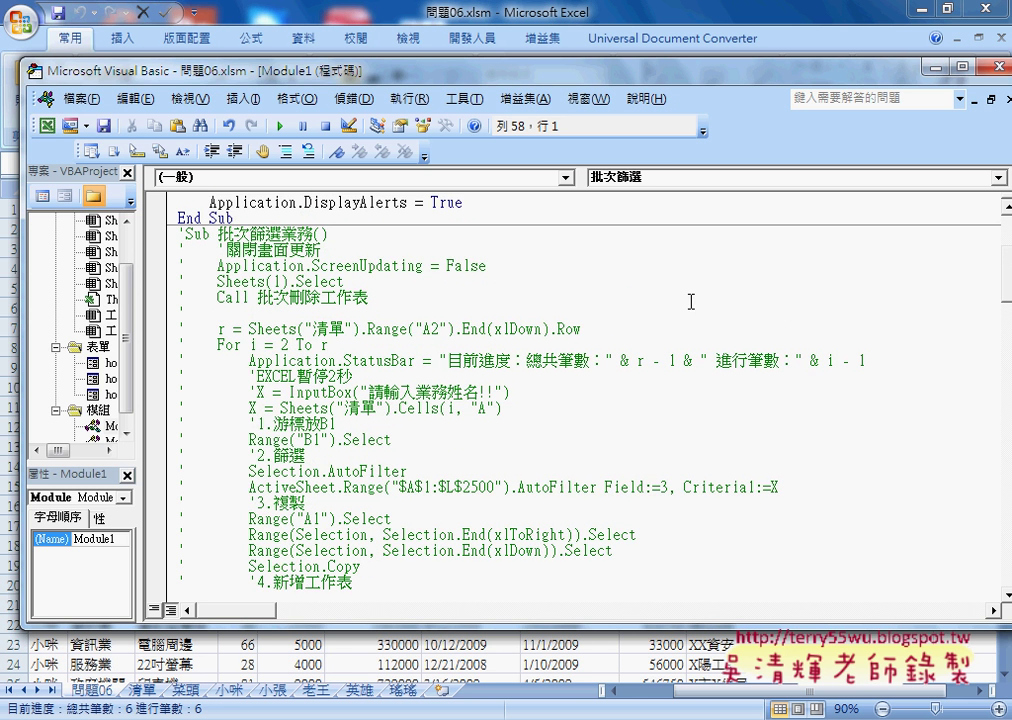
left_click_drag(280, 233, 315, 233)
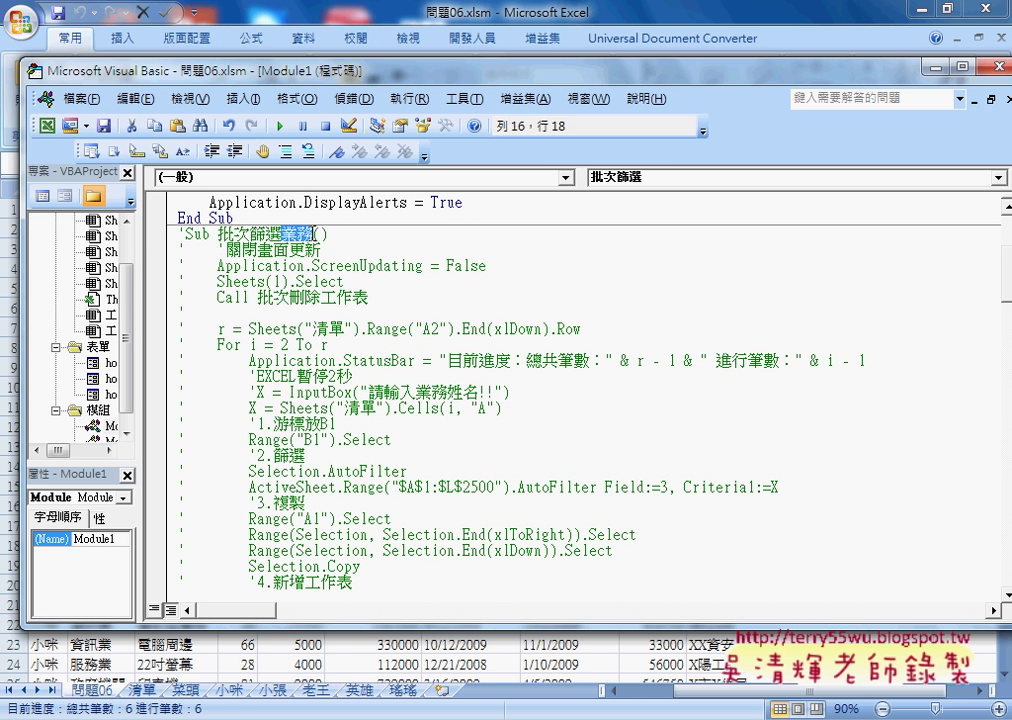
scroll(315, 233, "down", 4)
scroll(315, 233, "down", 7)
left_click(274, 360)
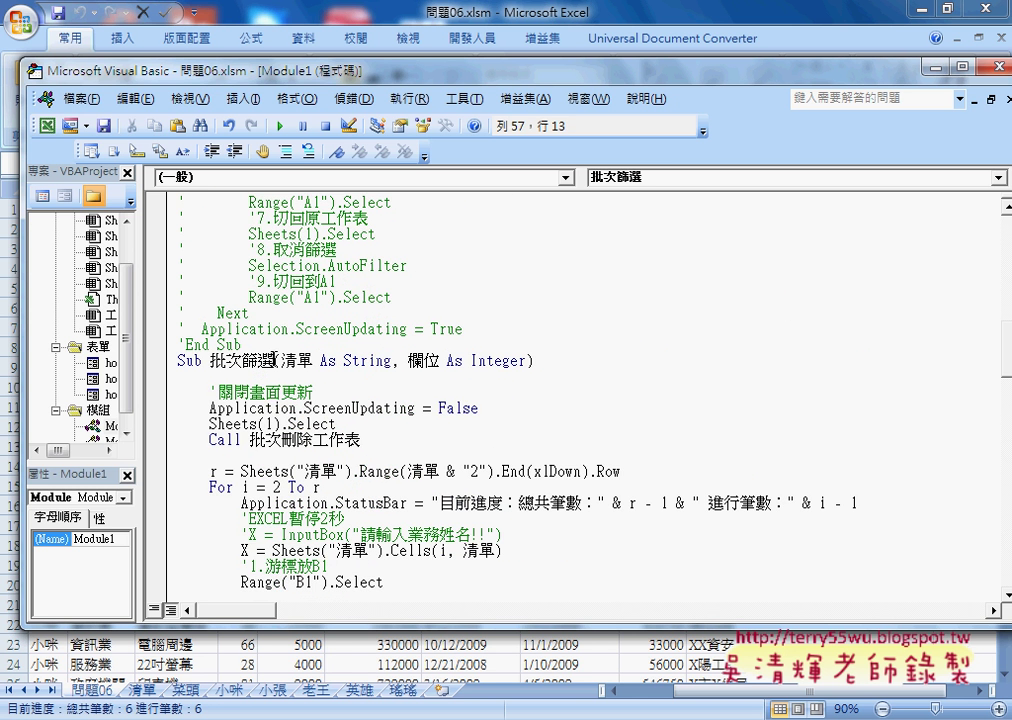
left_click_drag(279, 360, 526, 360)
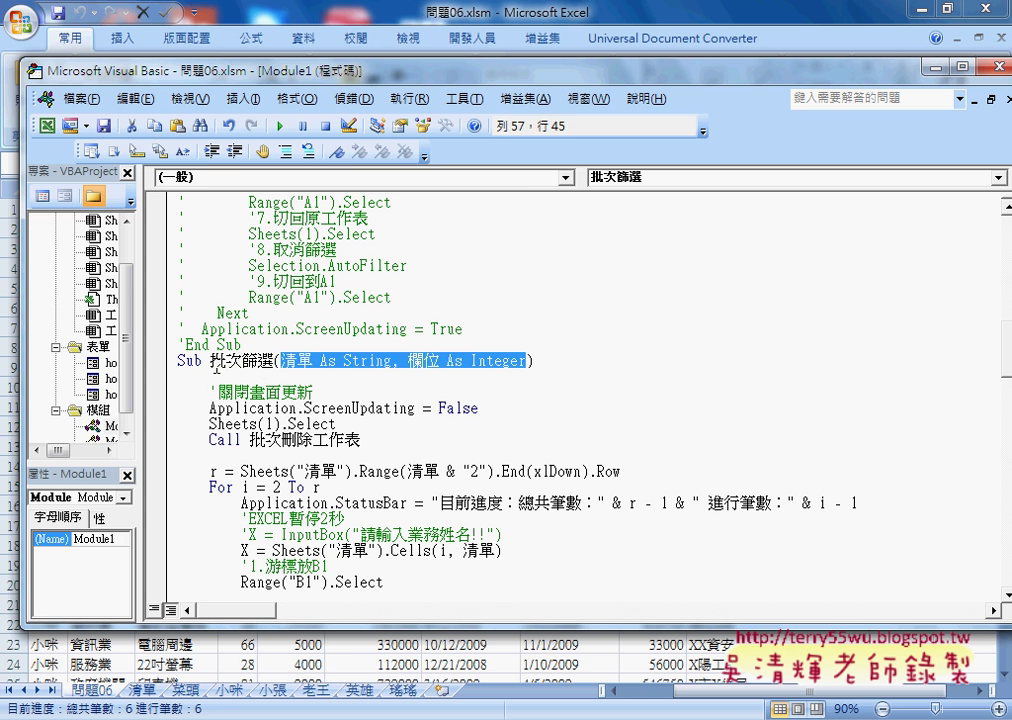
left_click_drag(209, 361, 275, 362)
scroll(392, 440, "down", 2)
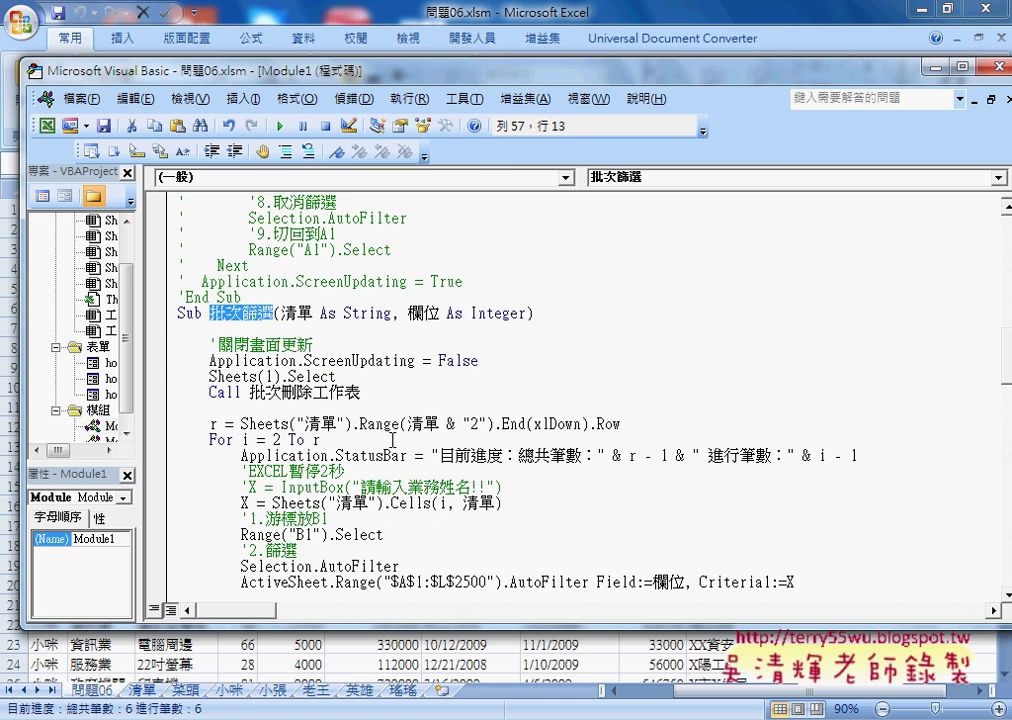
scroll(392, 440, "down", 3)
scroll(392, 440, "down", 5)
scroll(392, 440, "down", 5)
scroll(392, 440, "down", 8)
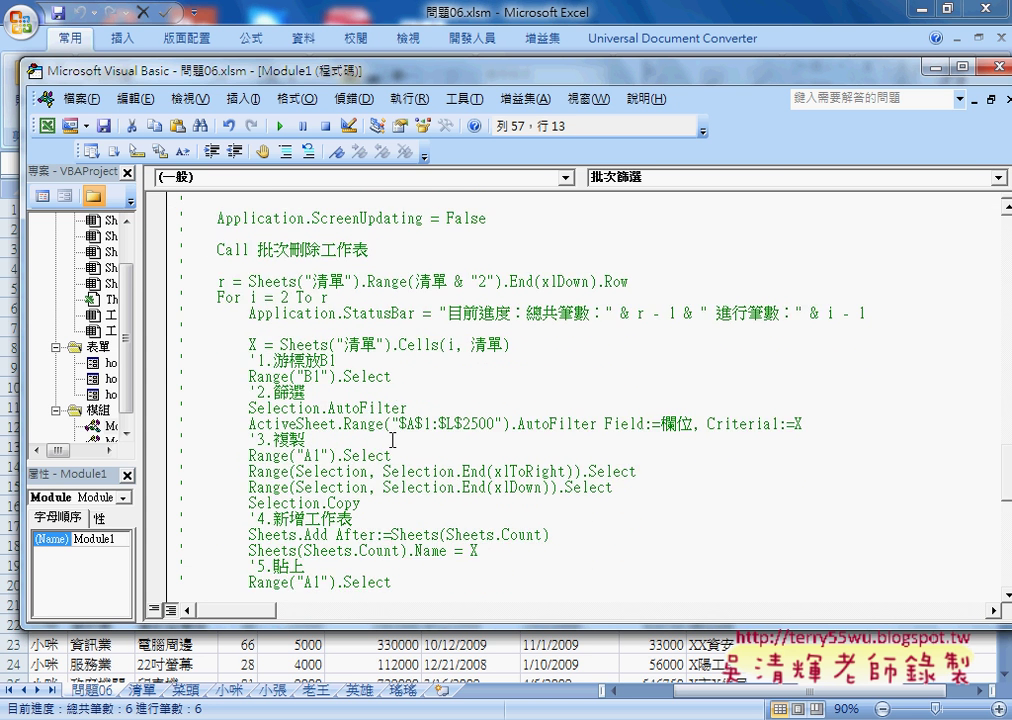
scroll(392, 440, "down", 6)
scroll(392, 440, "down", 5)
left_click(313, 455)
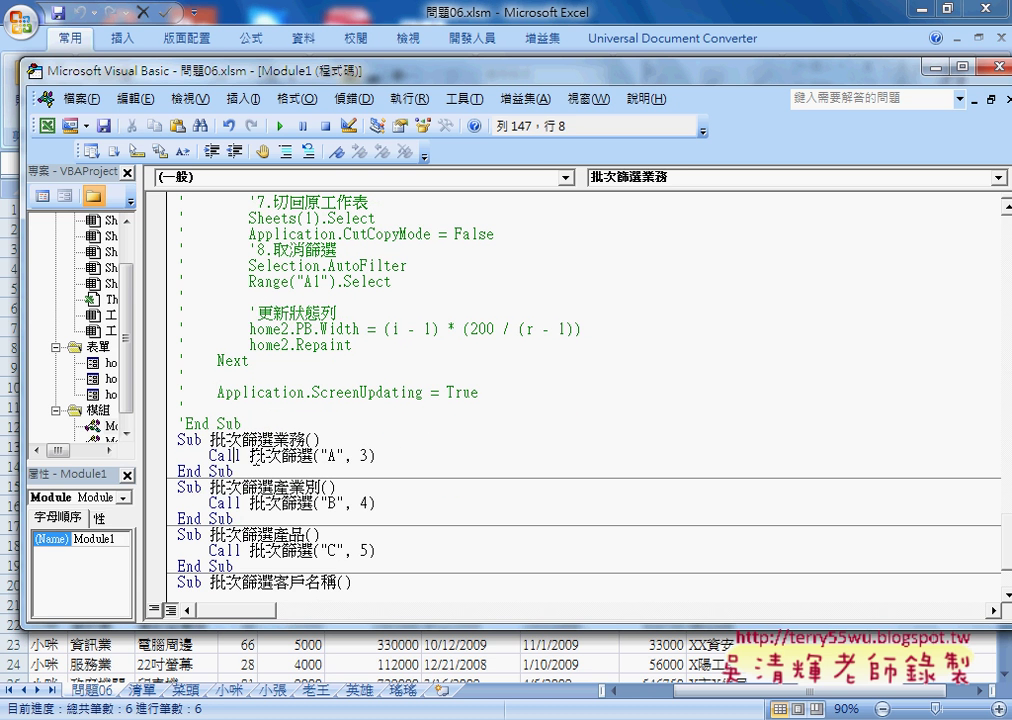
double_click(313, 455)
left_click_drag(375, 455, 313, 455)
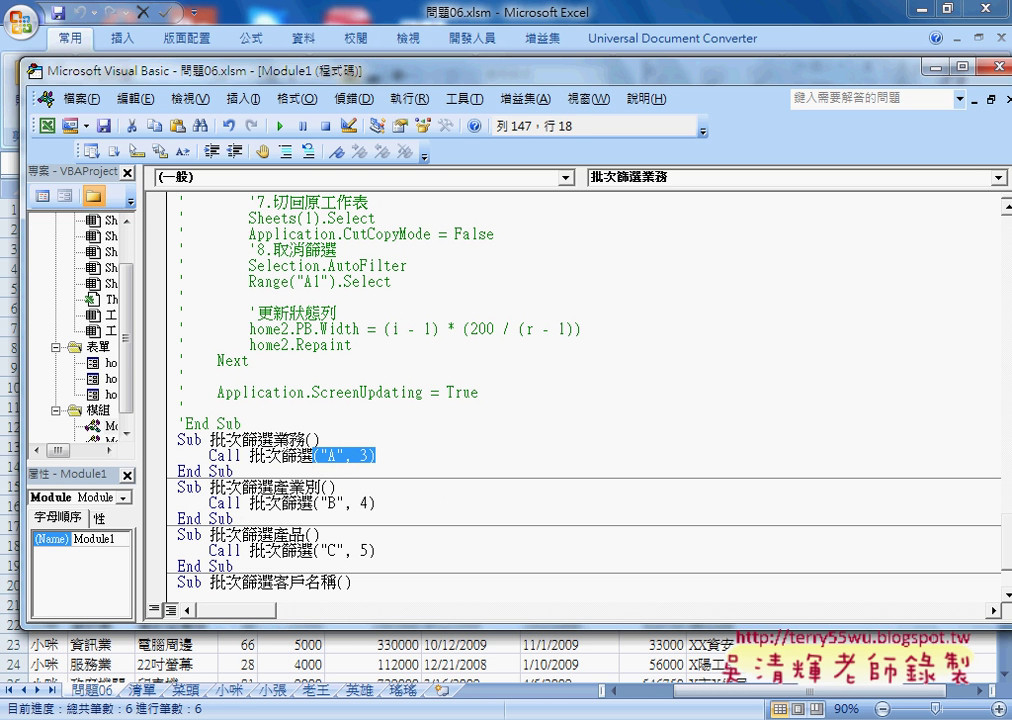
left_click(290, 439)
key("Down")
key("Down")
key("Down")
key("Down")
key("Down")
key("Down")
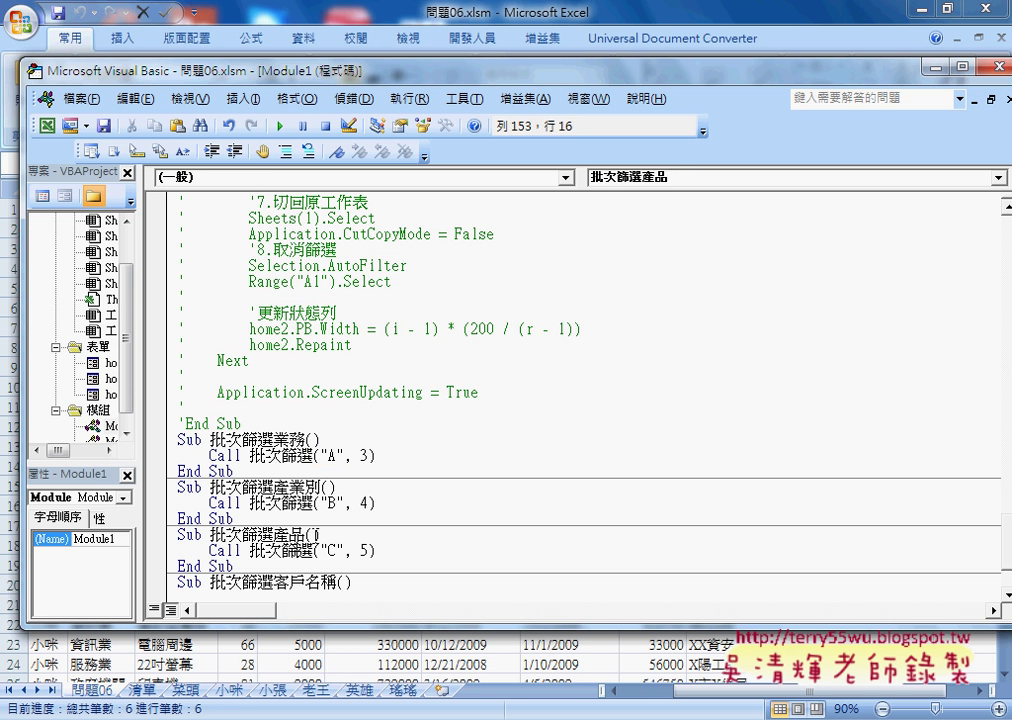
scroll(245, 408, "down", 2)
left_click(315, 514)
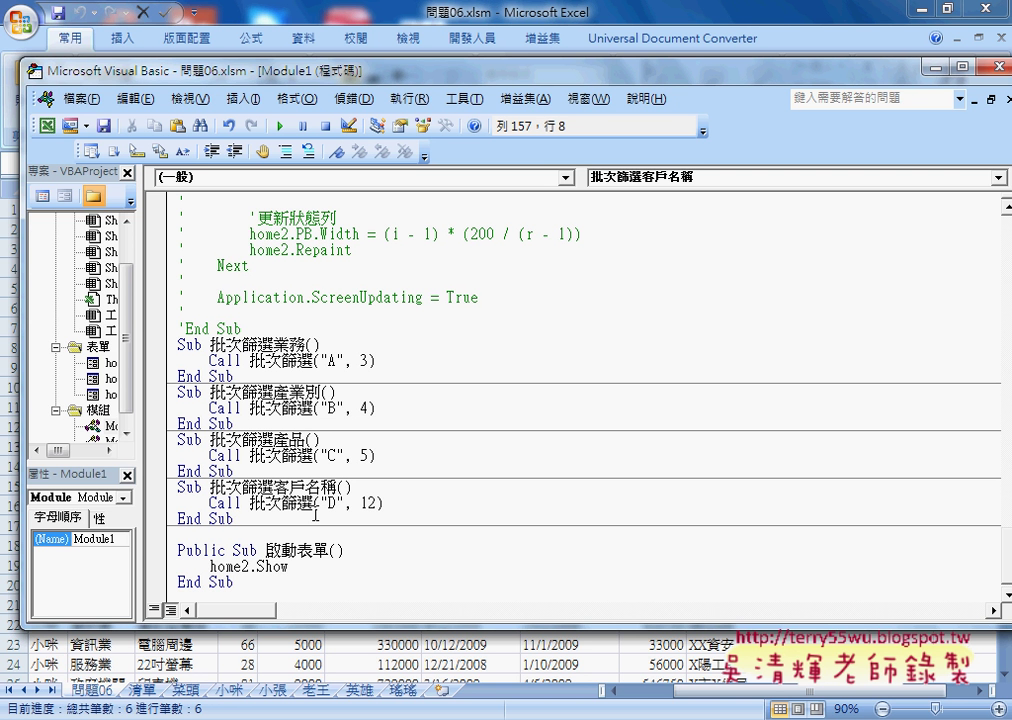
- Back on the worksheet, run the 業務, 產業別, 產品 and 客戶名稱 split buttons in turn
left_click(935, 67)
left_click(900, 584)
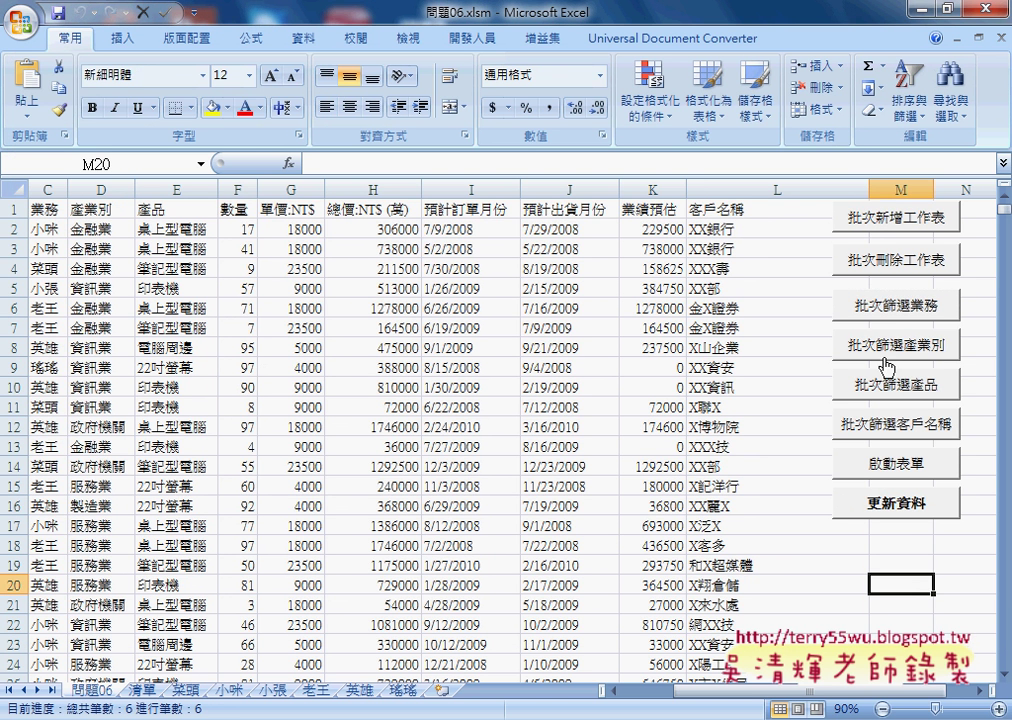
left_click(885, 313)
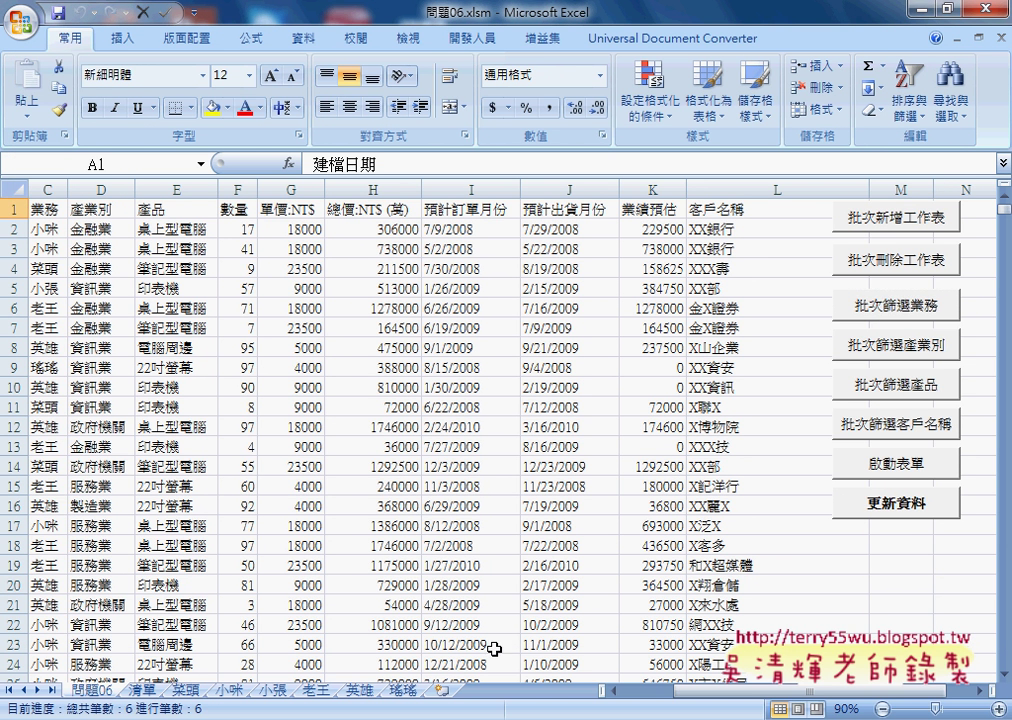
left_click(884, 342)
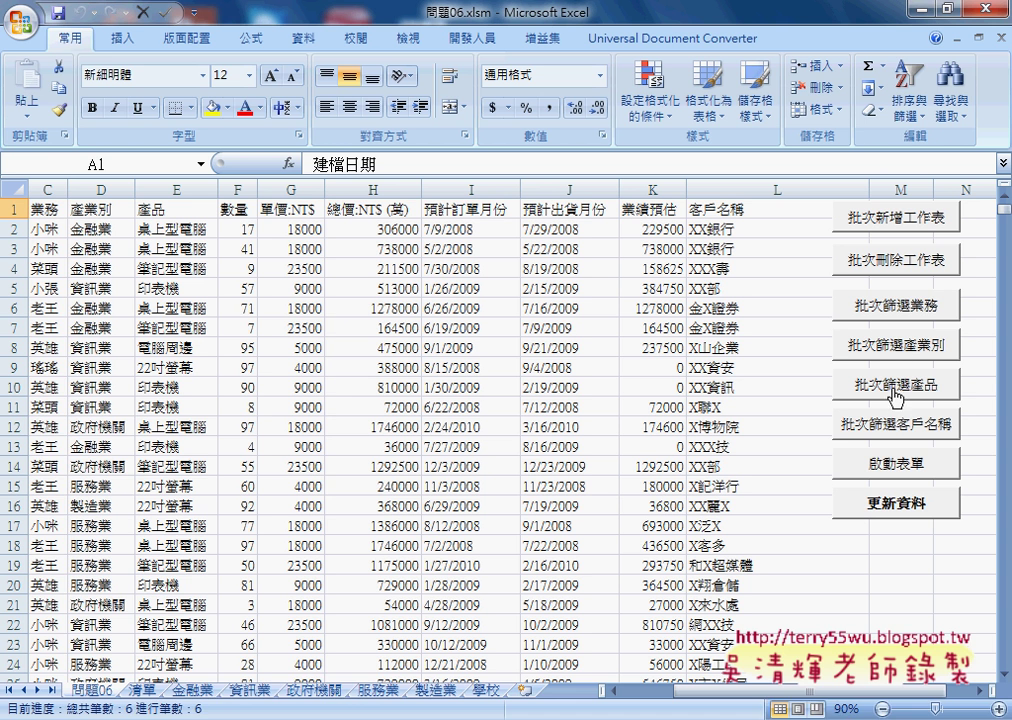
left_click(899, 386)
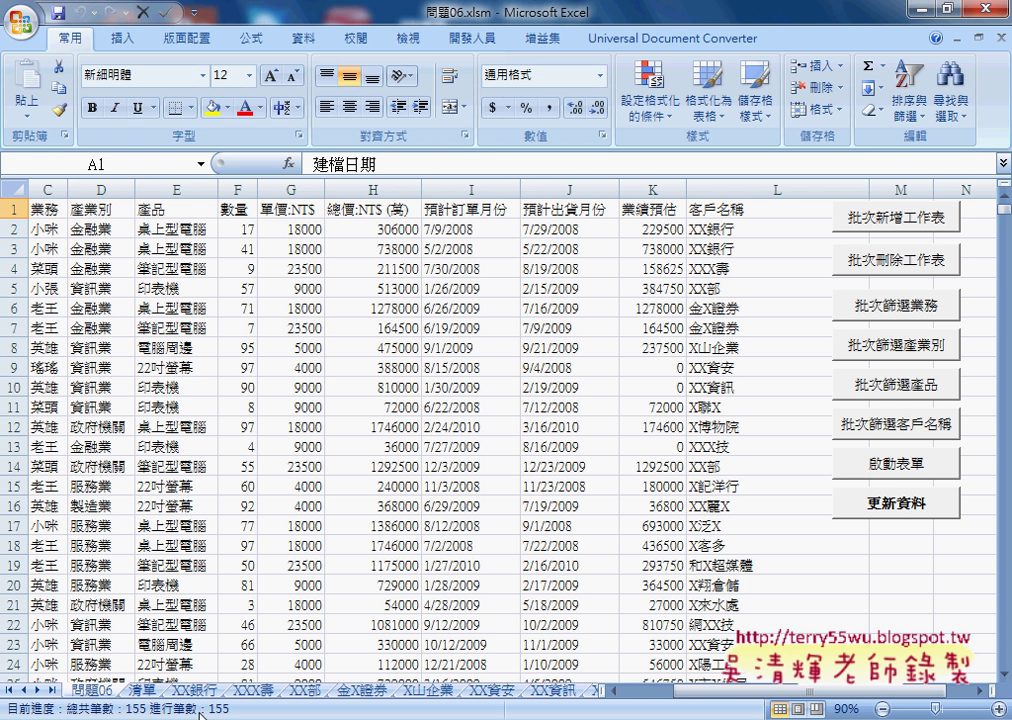
left_click(880, 386)
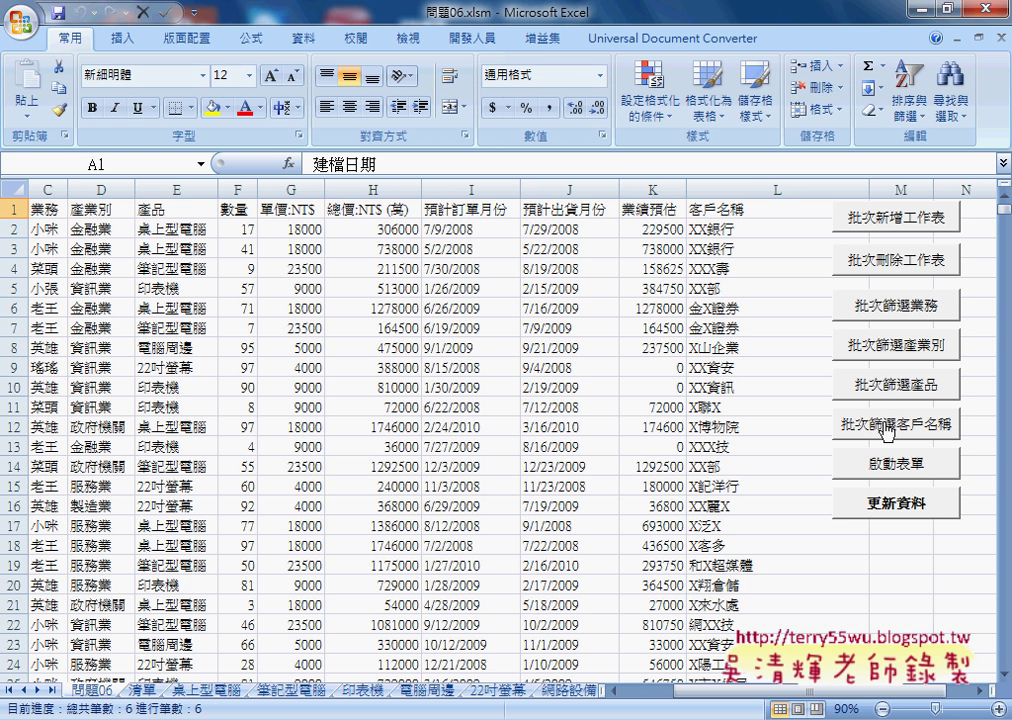
left_click(882, 424)
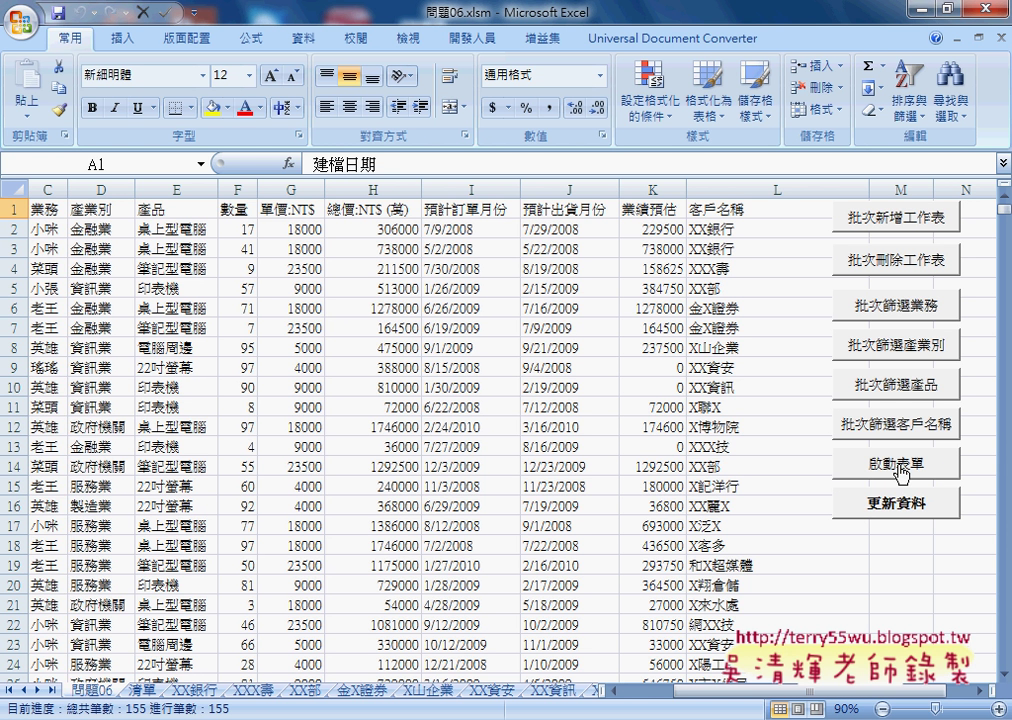
- Open the 快速分類 form and split the list by 業務
left_click(903, 465)
left_click(617, 336)
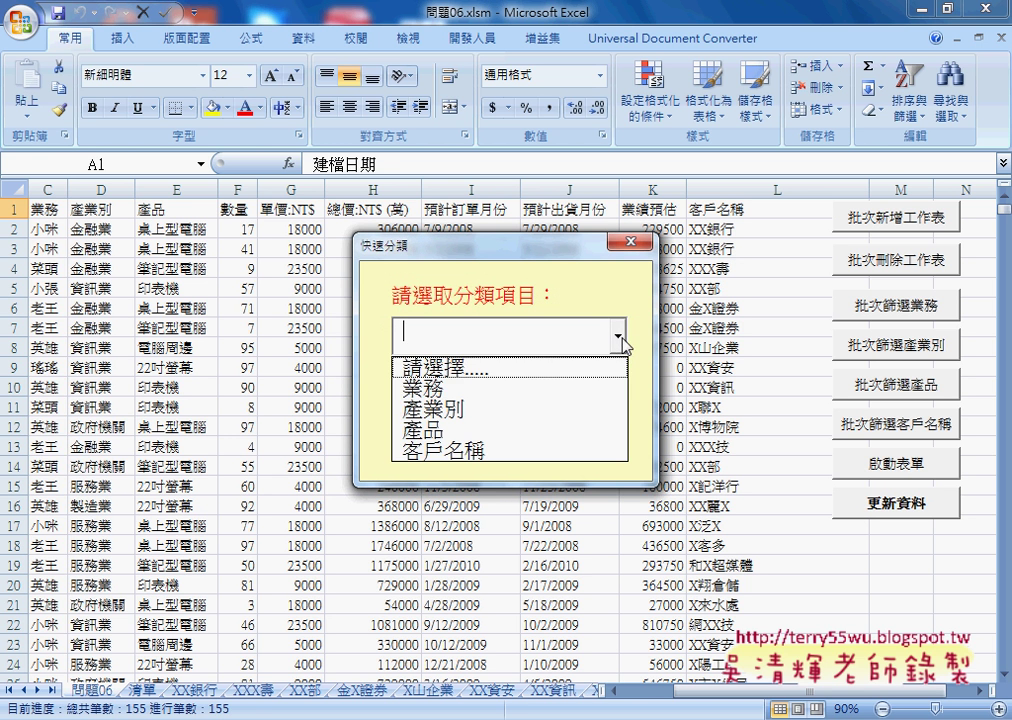
left_click(615, 389)
left_click(606, 403)
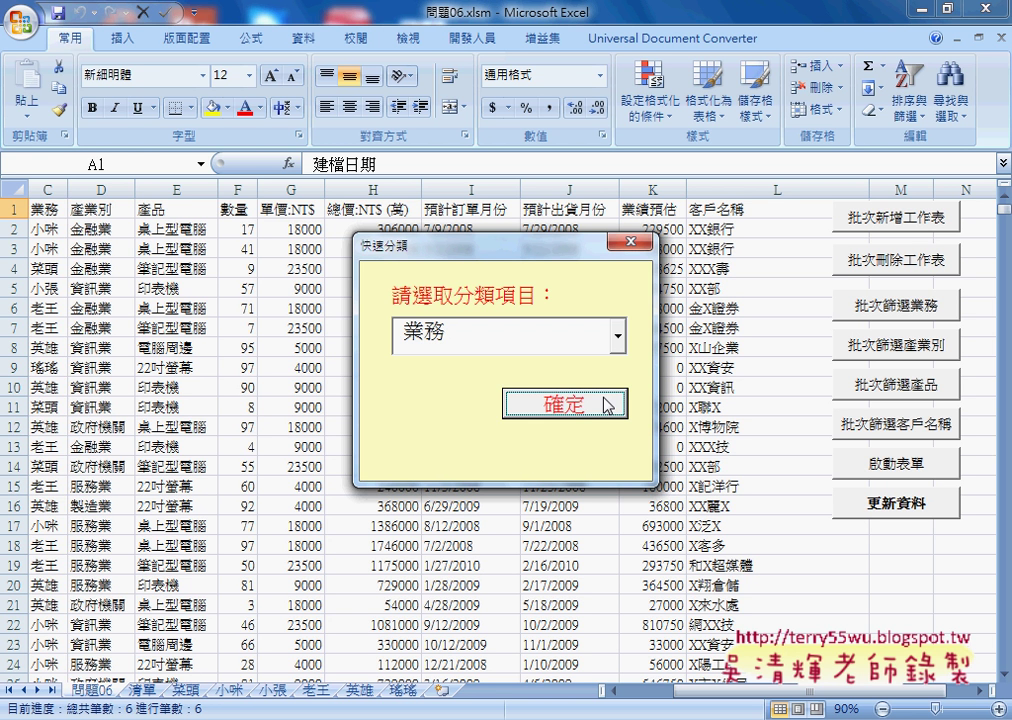
- Split the list again from the form, this time by 客戶名稱
left_click(616, 336)
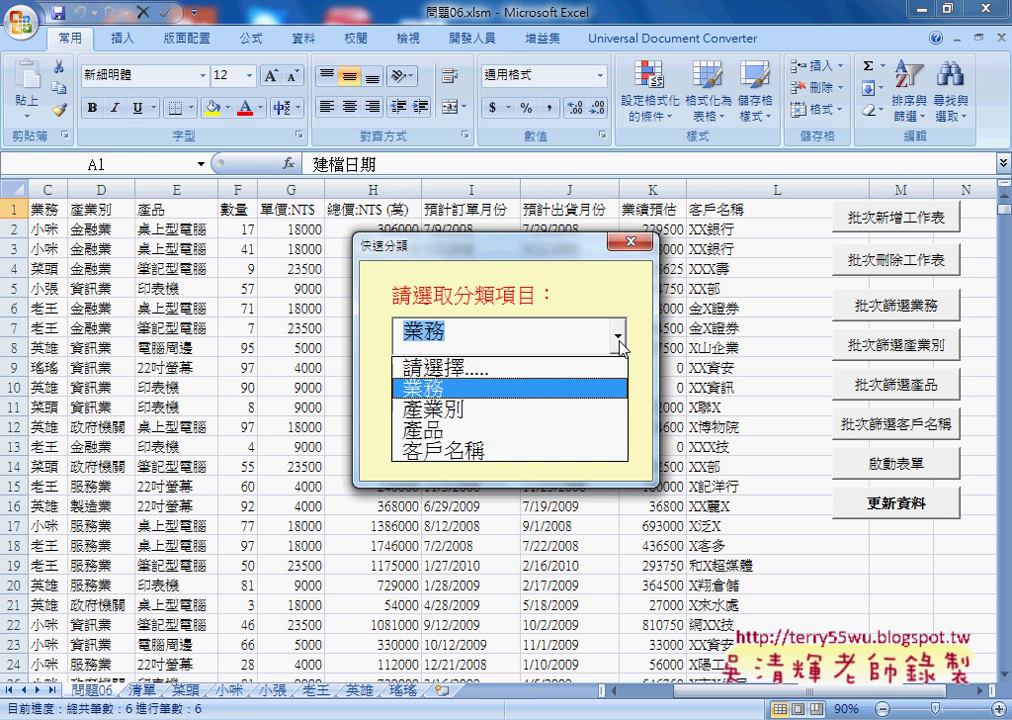
left_click(577, 458)
left_click(572, 406)
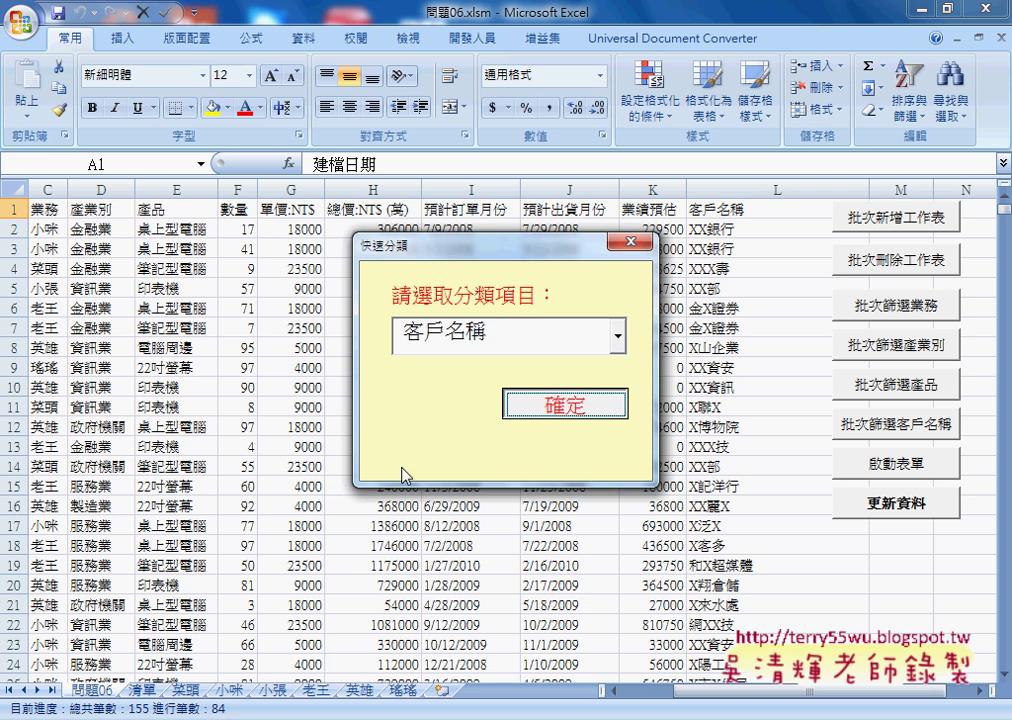